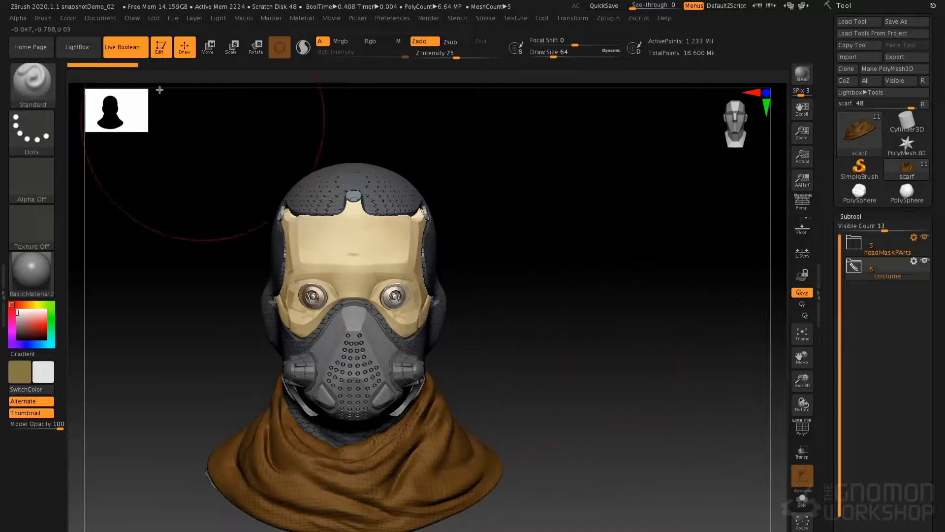
- Compare the mask's vent holes with Live Boolean off and on again, and turn on perspective view
left_click(123, 47)
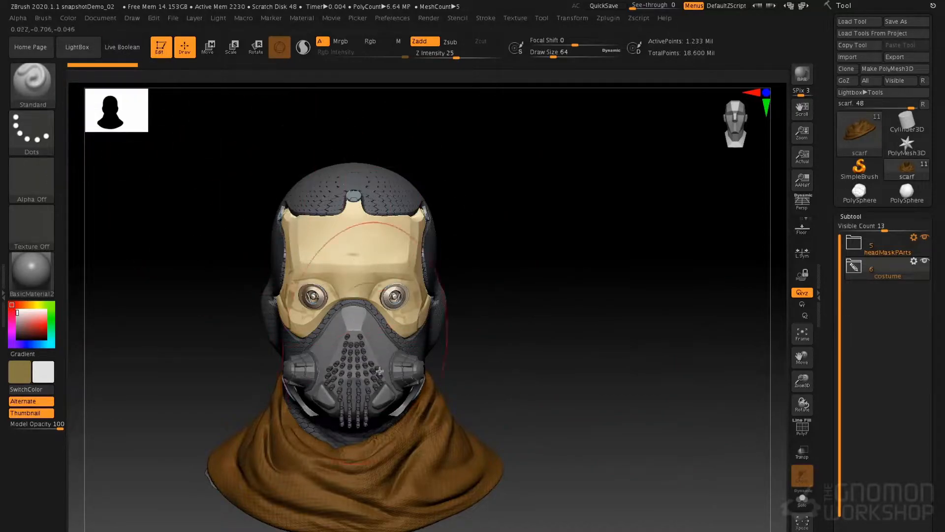
mouse_move(474, 319)
left_mouse_down()
mouse_move(468, 324)
mouse_move(502, 319)
left_mouse_up()
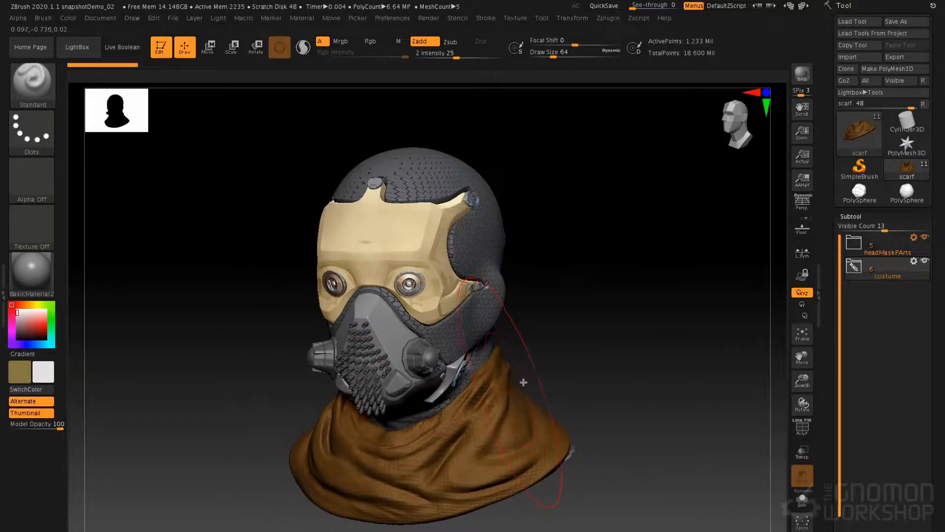
key("p")
right_click_drag(394, 322, 378, 356)
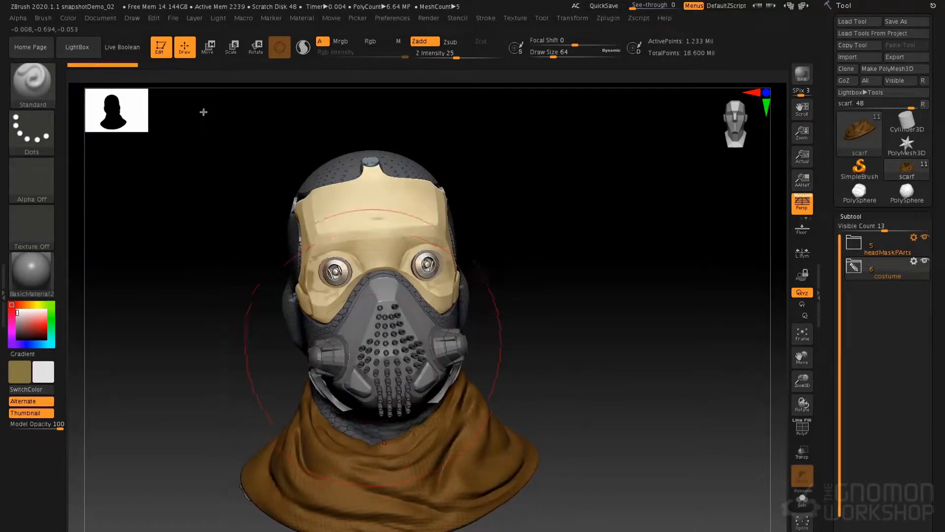
left_click(133, 52)
right_click_drag(406, 337, 457, 332, "ctrl")
right_click_drag(440, 374, 443, 251, "ctrl")
right_click_drag(512, 289, 534, 247)
right_click_drag(629, 325, 616, 366, "alt")
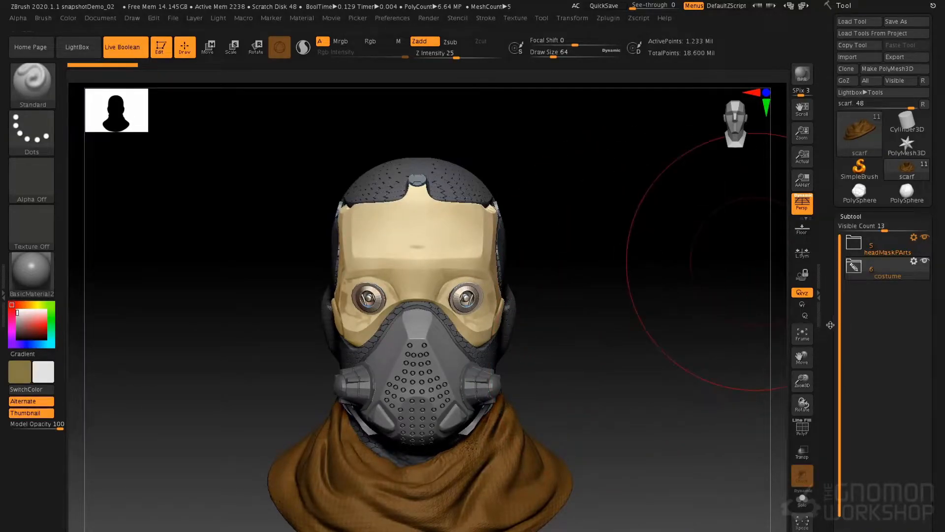
- Append a PolyMesh3D star to the character as a new subtool
left_click_drag(830, 325, 831, 283)
left_click(907, 530)
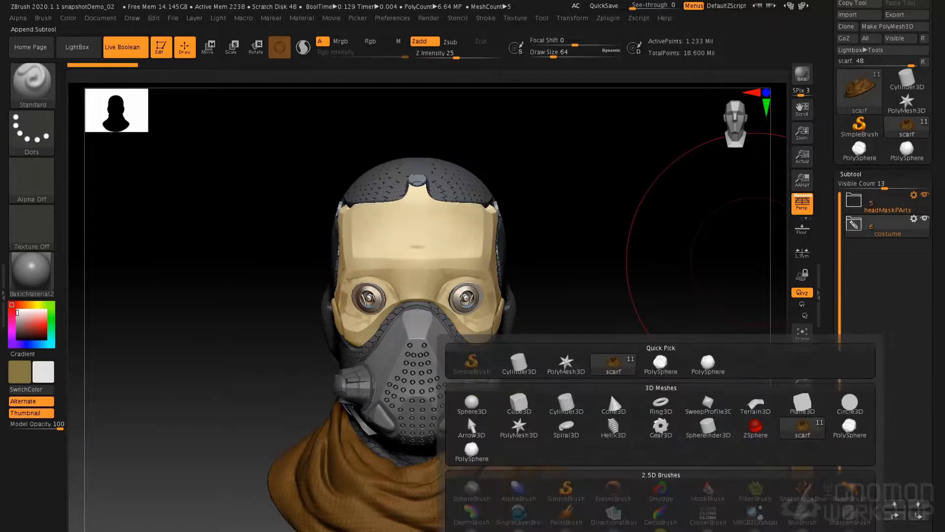
left_click(534, 432)
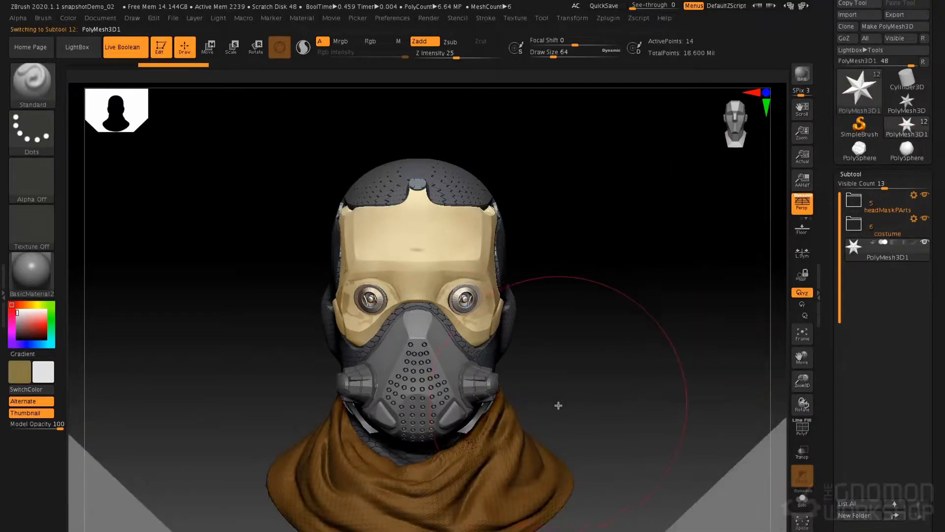
- Scale the star down to a small size and move it up inside the masked head
key("e")
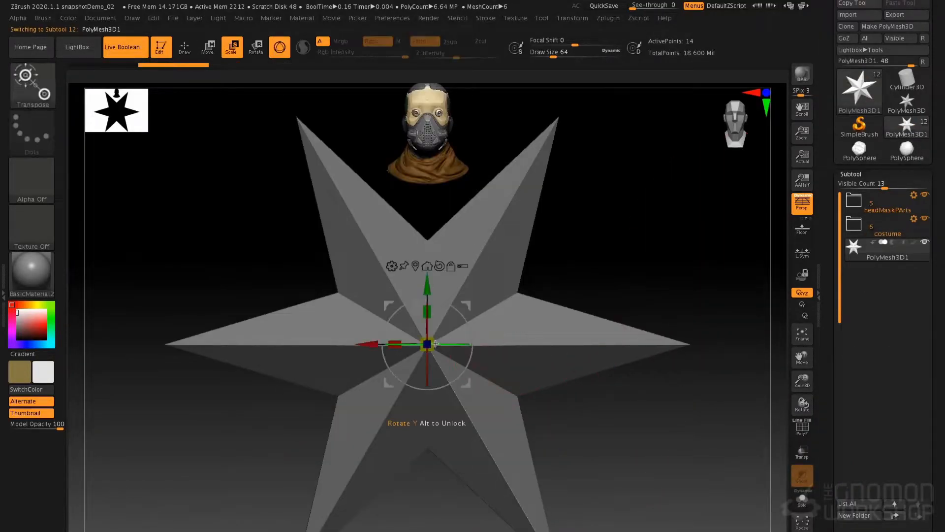
left_click_drag(427, 343, 292, 310)
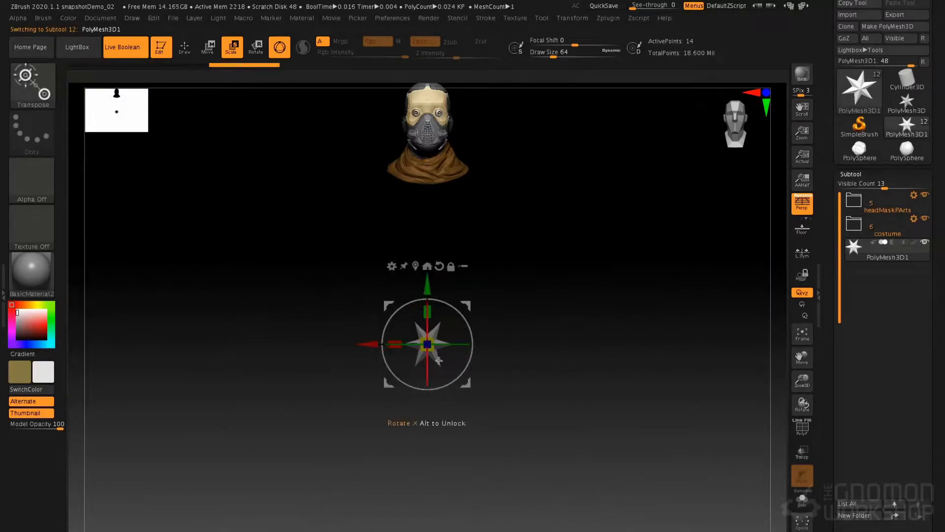
left_click_drag(457, 347, 481, 344)
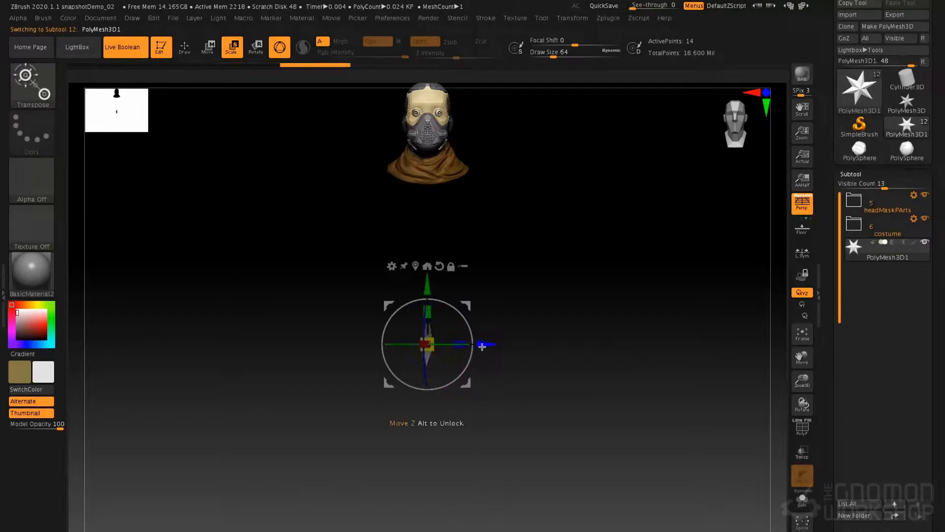
left_click_drag(428, 289, 428, 68)
left_click_drag(553, 278, 561, 326, "alt")
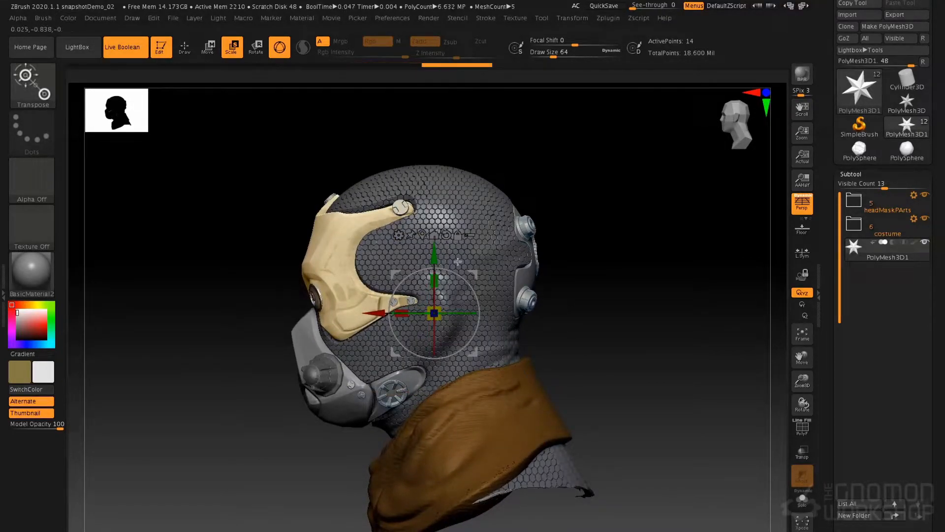
left_click_drag(436, 253, 436, 237)
left_click_drag(440, 144, 448, 274, "alt")
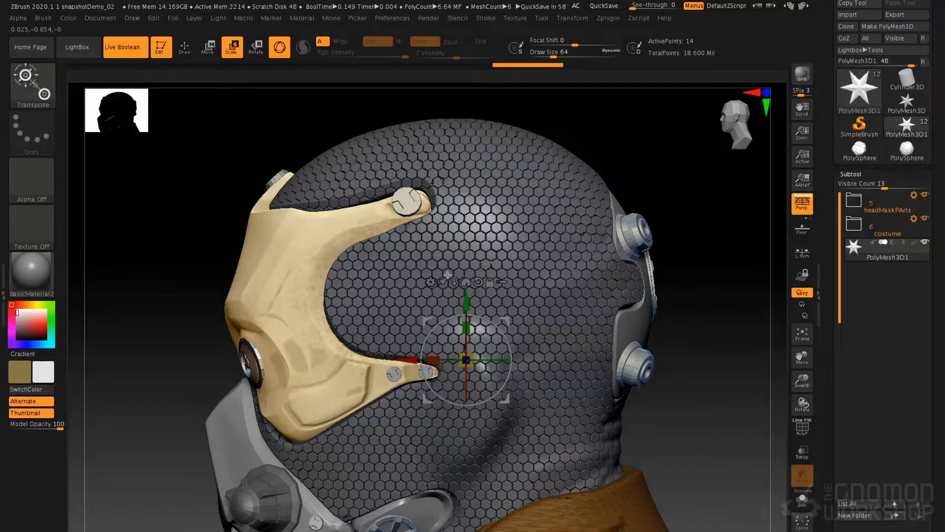
- Return to Draw mode and hide the headMaskPArts and costume folders to isolate the star
key("q")
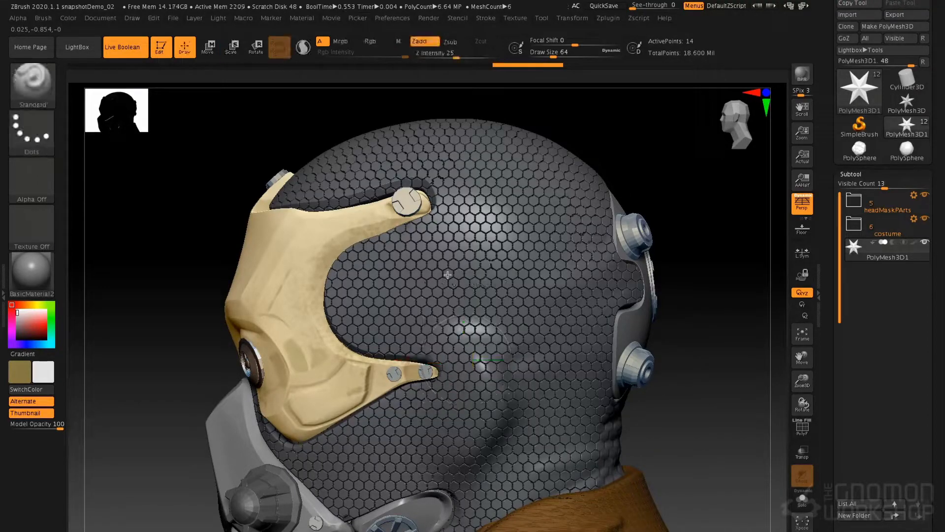
left_click(924, 195)
left_click(925, 218)
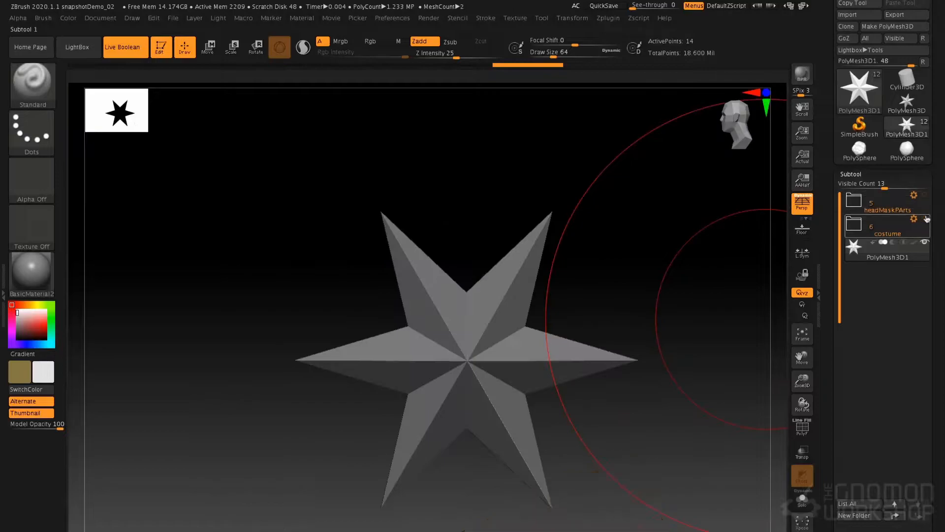
left_click_drag(506, 322, 460, 368, "alt")
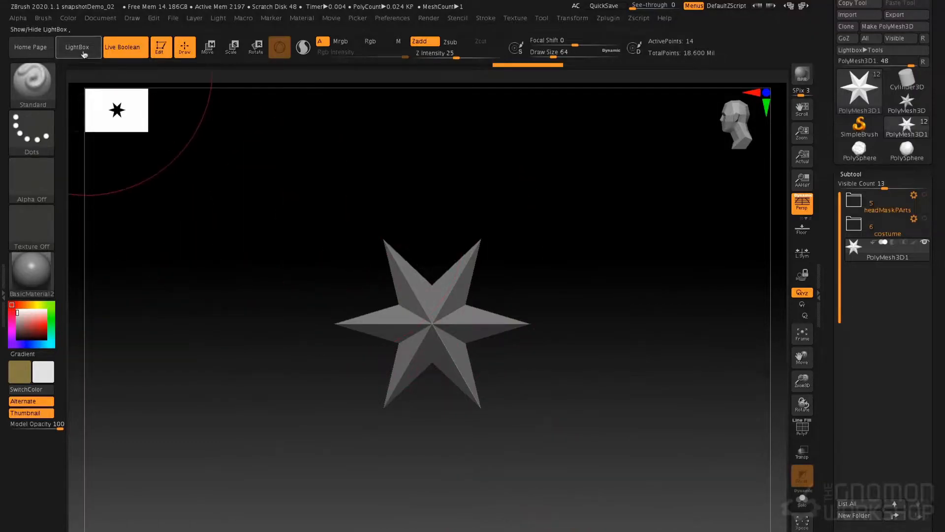
- Load the 512_HardSurface Spotlight set from LightBox and place its shapes beside the star
left_click(79, 48)
left_click(507, 78)
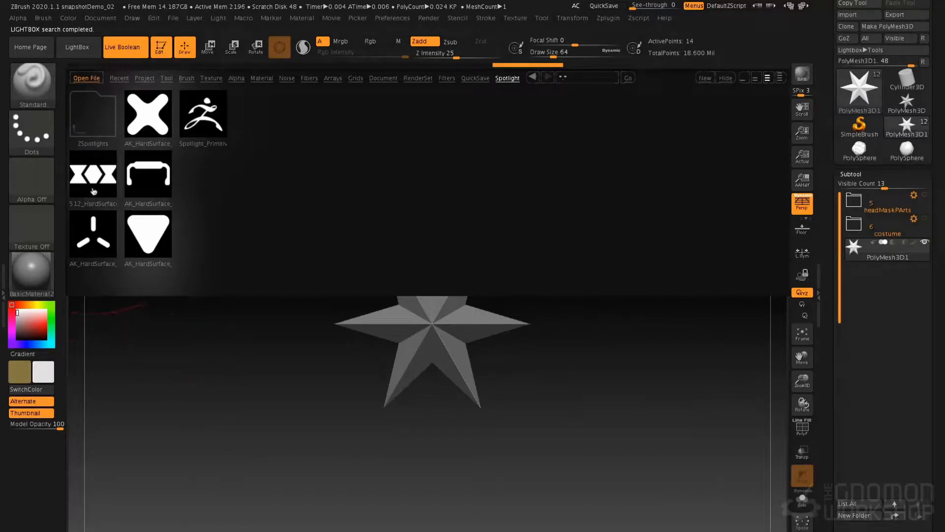
double_click(94, 191)
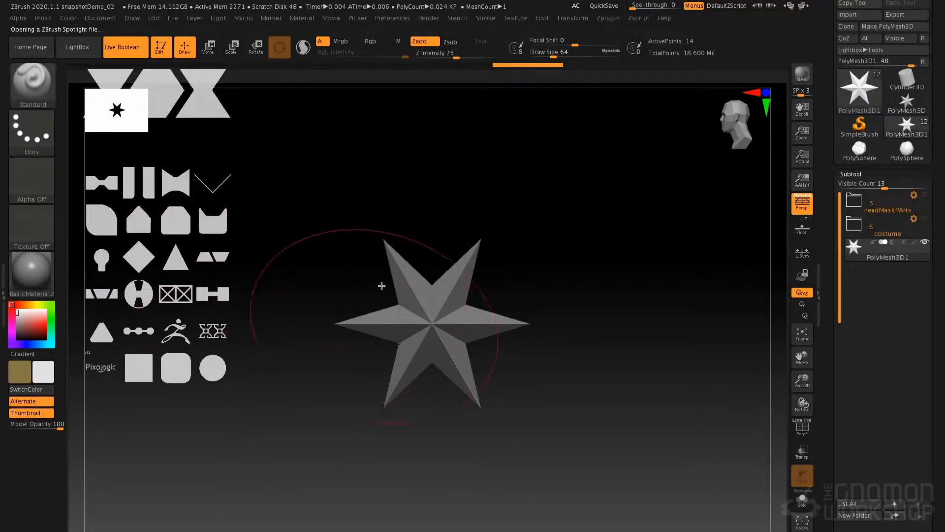
left_click_drag(473, 202, 549, 314)
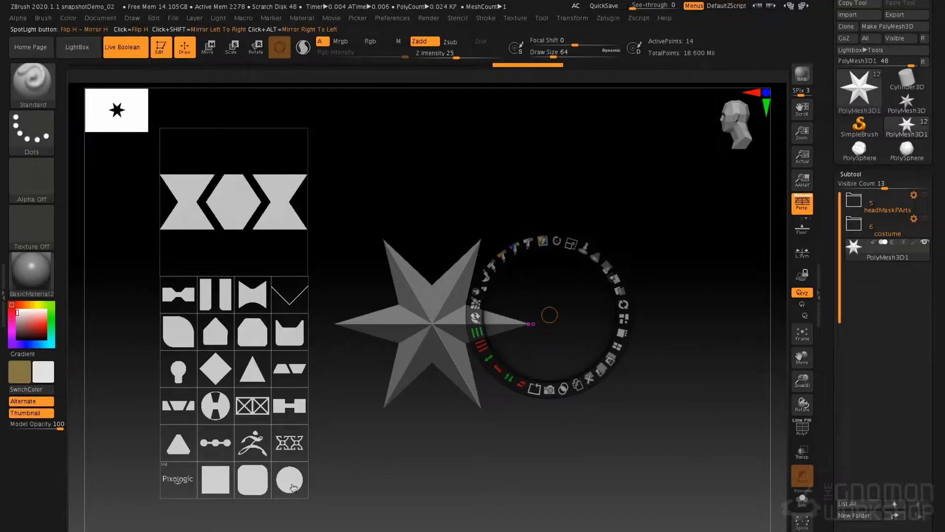
- Duplicate the circle in the Spotlight set and move one copy to the empty area beyond the star
left_click(292, 486)
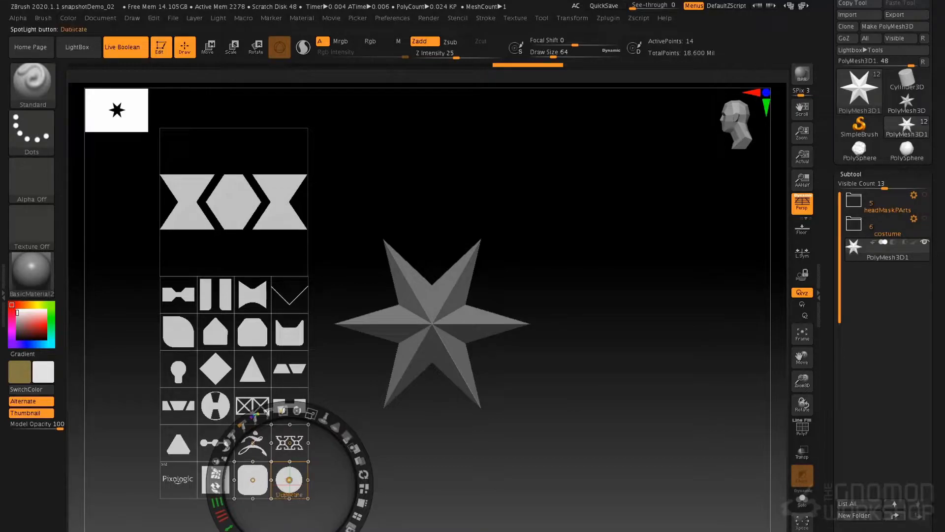
left_click(431, 325)
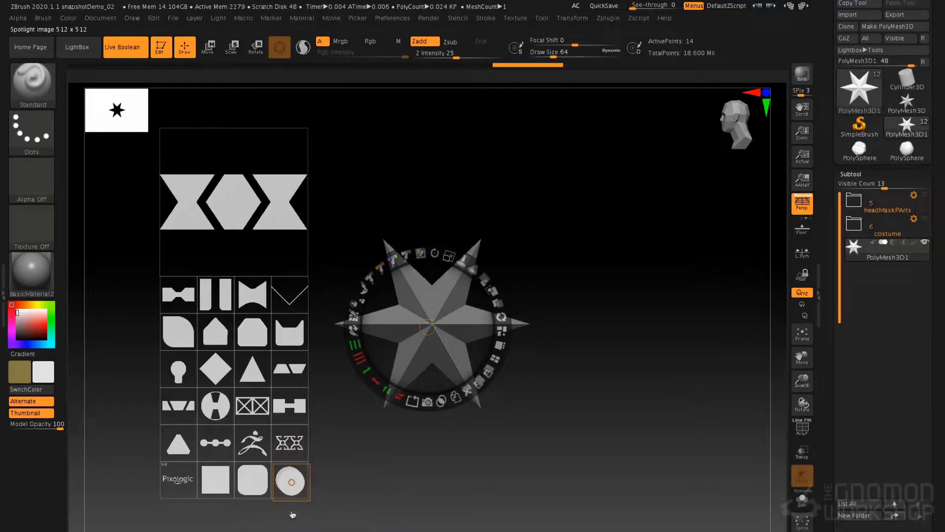
left_click_drag(292, 493, 627, 339)
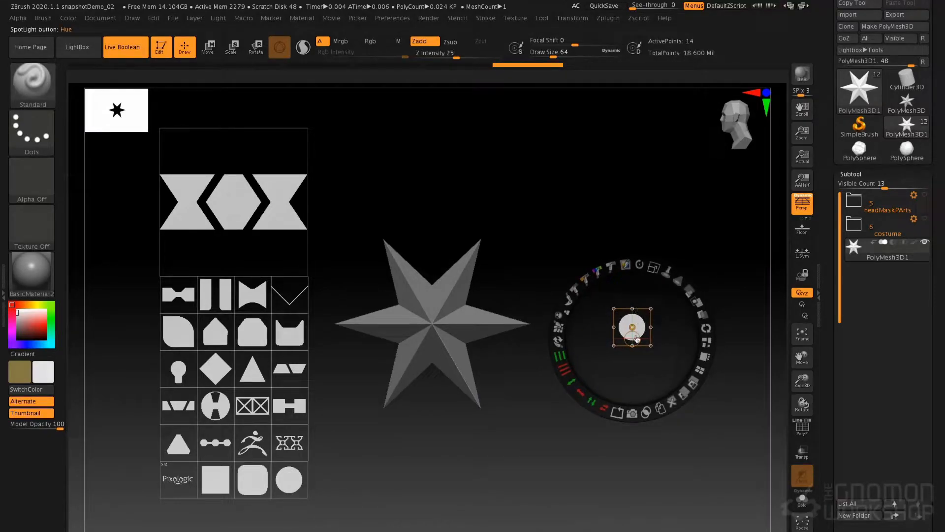
- Centre the circle copy over the star and scale it up until it covers most of the star
mouse_move(634, 333)
left_mouse_down()
mouse_move(566, 381)
mouse_move(713, 306)
mouse_move(569, 267)
mouse_move(671, 251)
mouse_move(633, 318)
mouse_move(639, 328)
mouse_move(619, 309)
mouse_move(626, 341)
mouse_move(648, 342)
mouse_move(634, 326)
left_mouse_up()
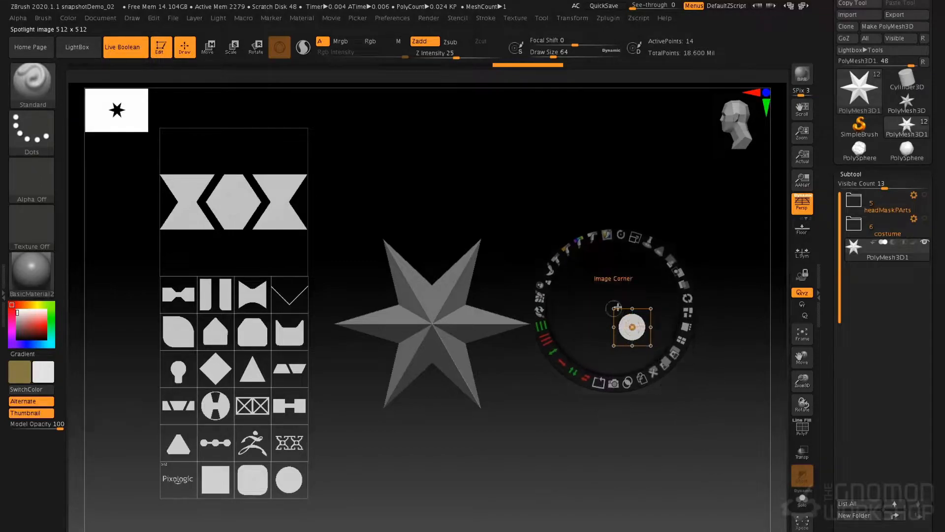
left_click_drag(661, 263, 478, 289)
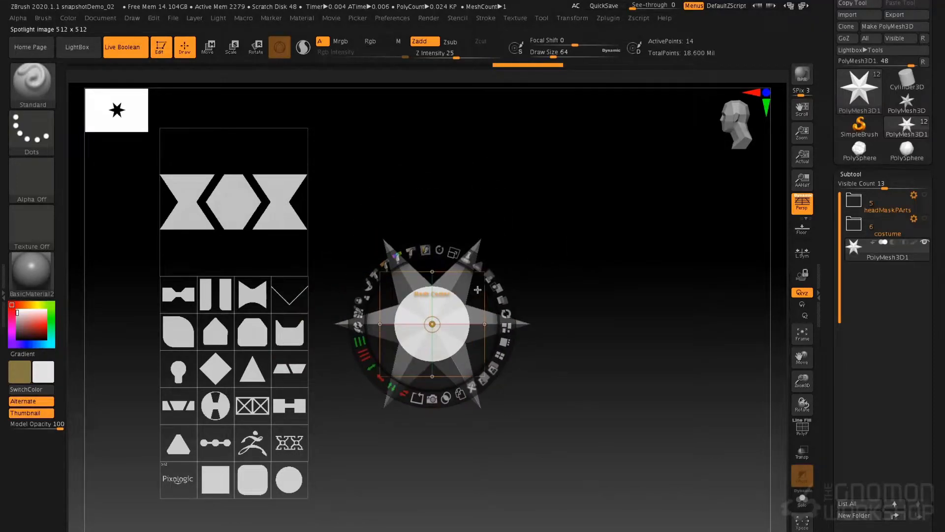
left_click_drag(454, 252, 493, 363)
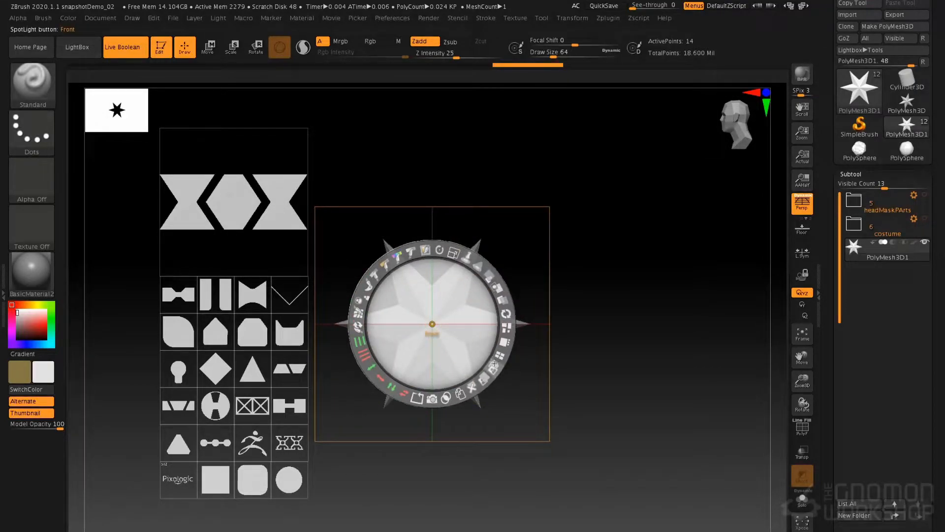
- Toggle Spotlight's editing dial and the display of its shapes off and on to compare the modes
key("z")
key("z")
key("z")
key("z")
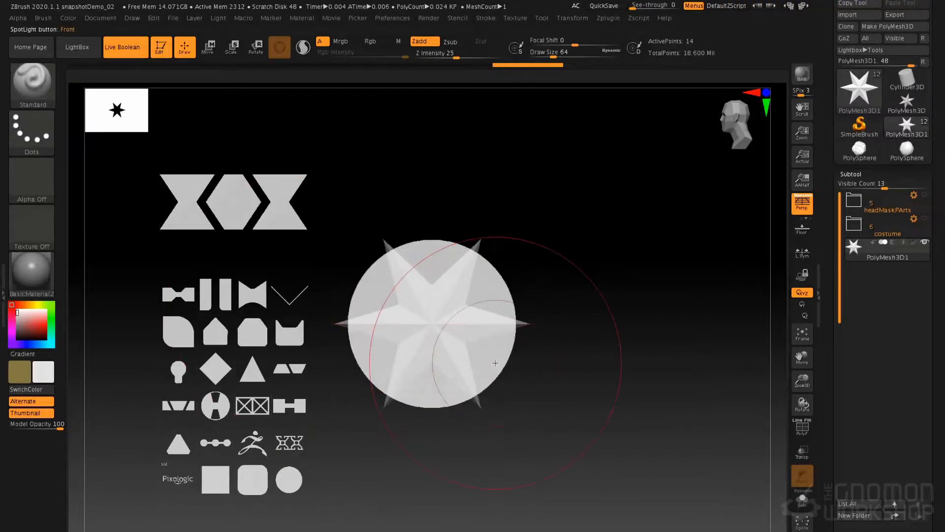
key("z")
key("z")
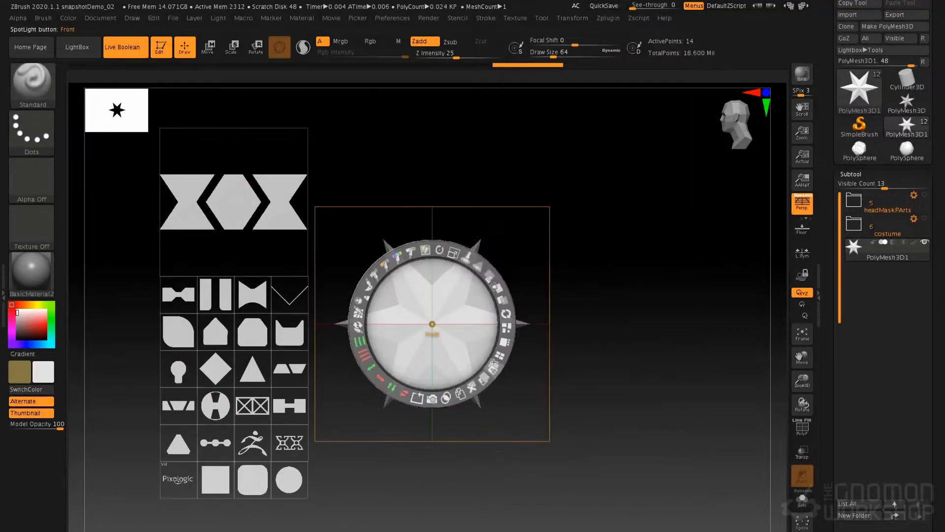
key("shift+z")
key("shift+z")
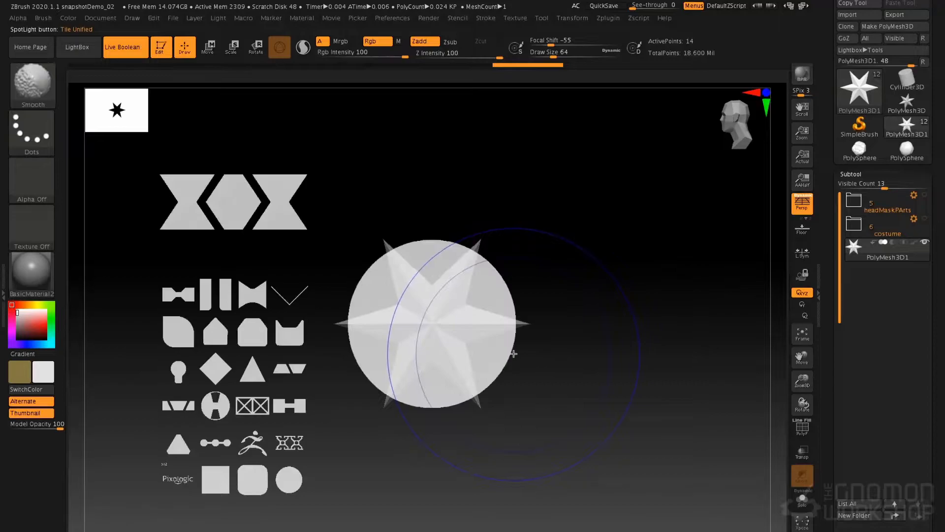
key("shift+z")
key("shift+z")
key("shift+z")
key("shift+z")
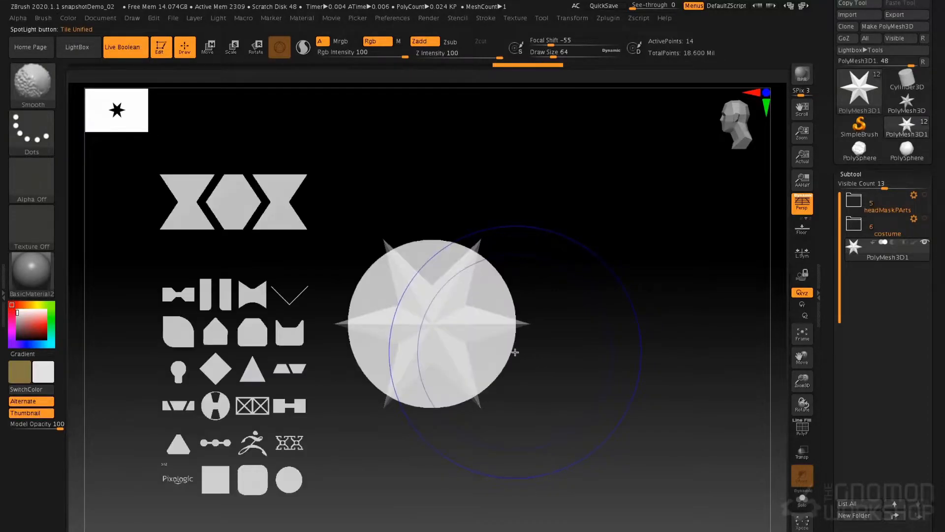
key("z")
key("z")
key("z")
key("z")
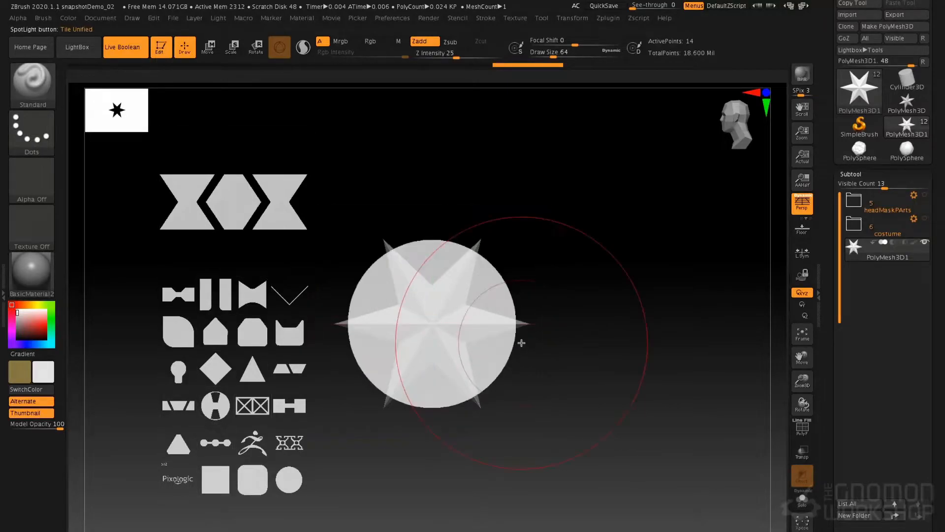
key("z")
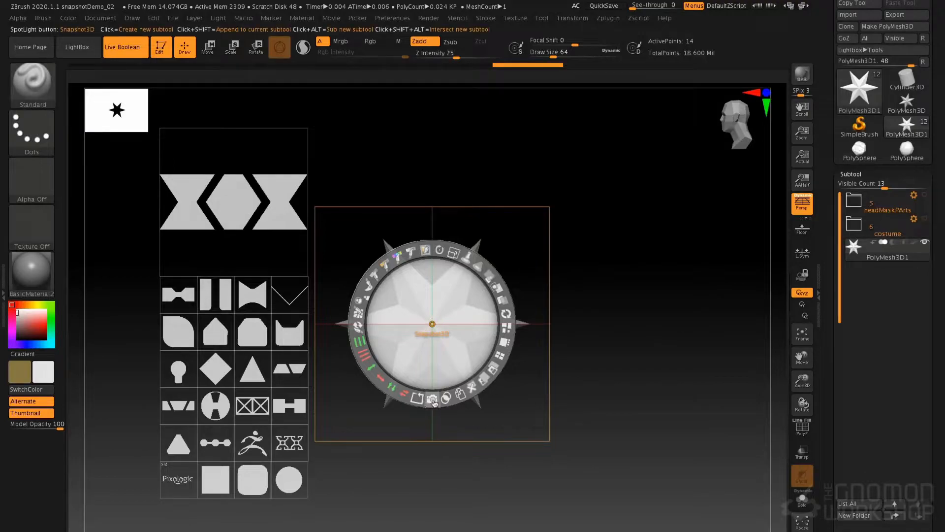
- Create a new disc subtool from the enlarged circle with Snapshot3D, and hide Spotlight to view the mesh
left_click(433, 401)
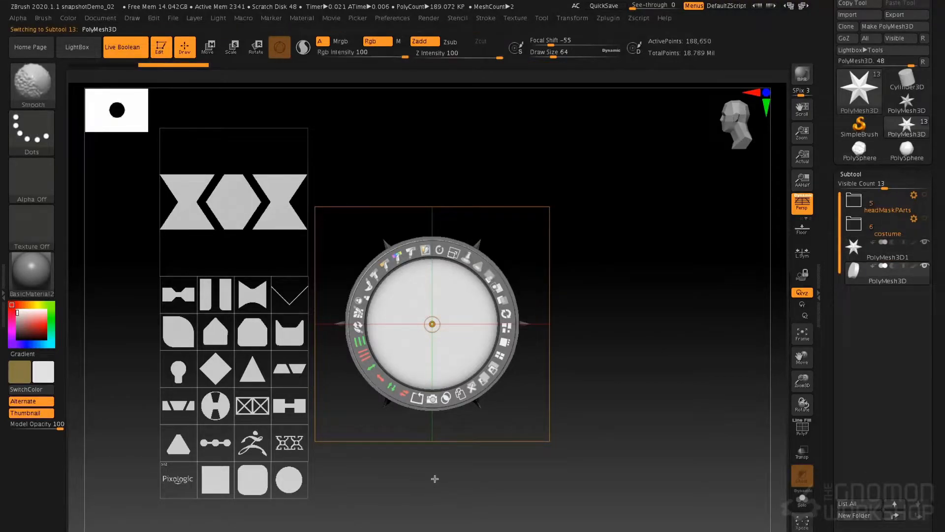
key("shift+z")
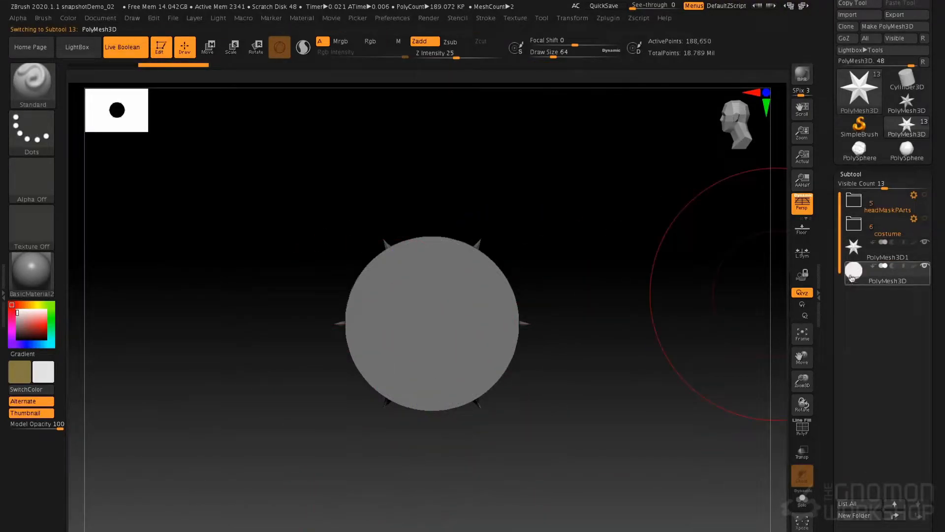
left_click_drag(692, 282, 728, 281)
- Delete the PolyMesh3D1 star subtool, keeping the disc, and show Spotlight again
left_click(857, 251)
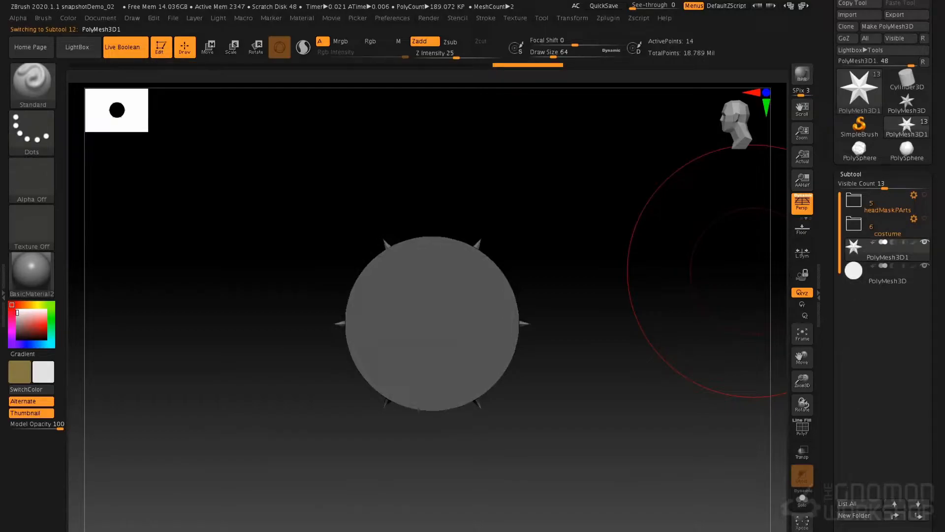
scroll(859, 443, "down", 3)
left_click(854, 523)
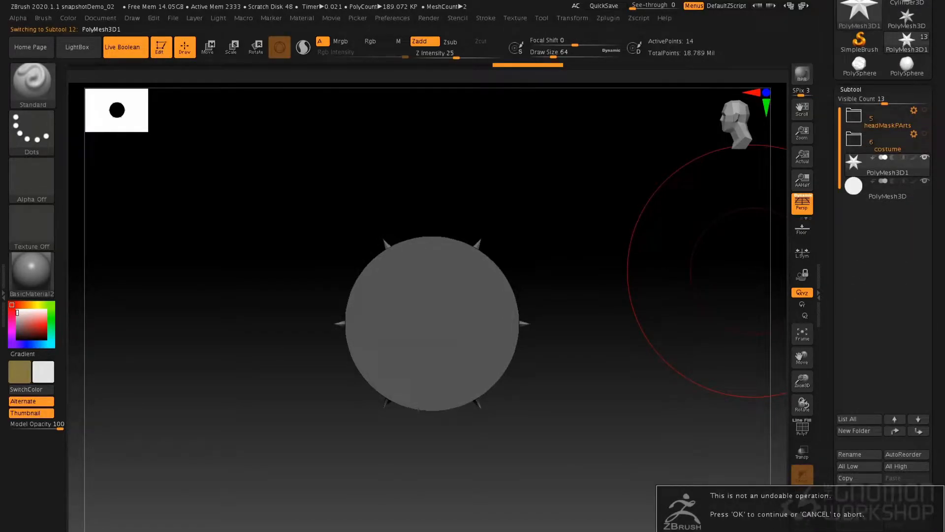
key("Return")
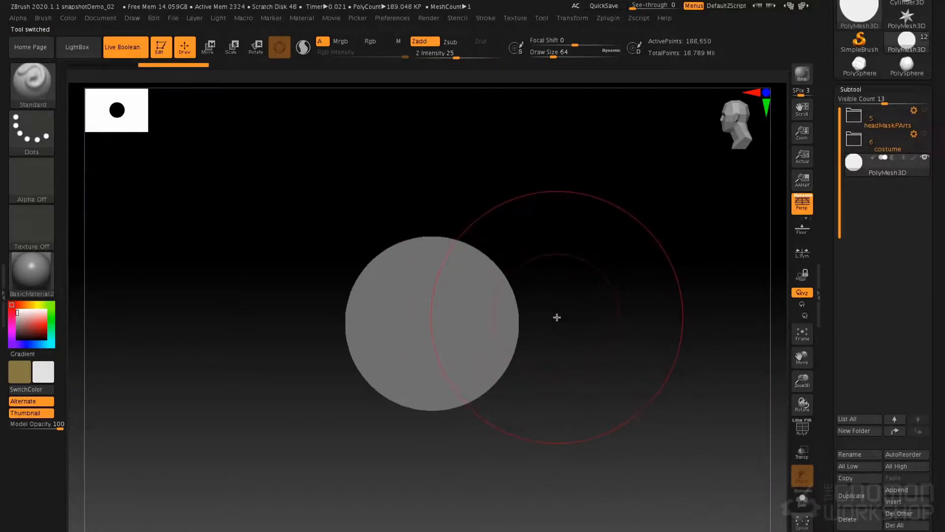
key("shift+z")
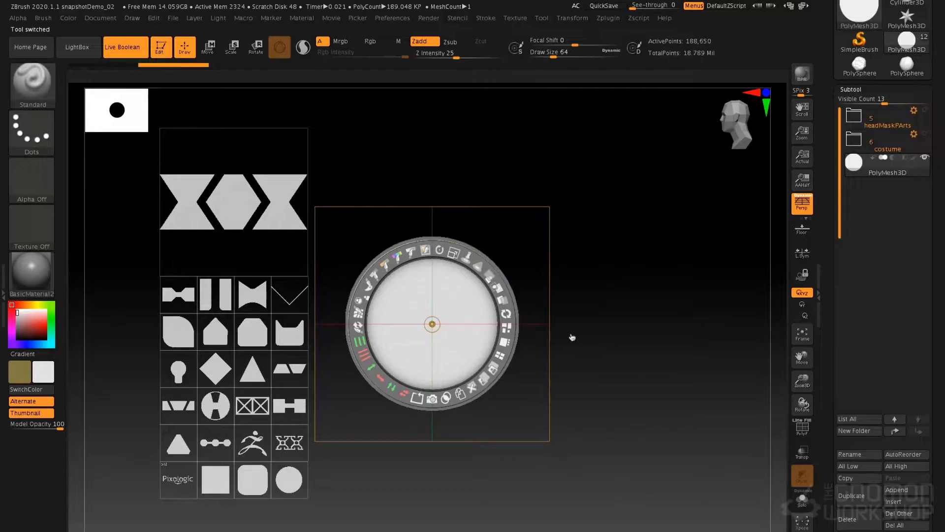
- Scale the circle shape down inside the disc's edge and turn it into a ring with Frame
left_click_drag(450, 251, 424, 248)
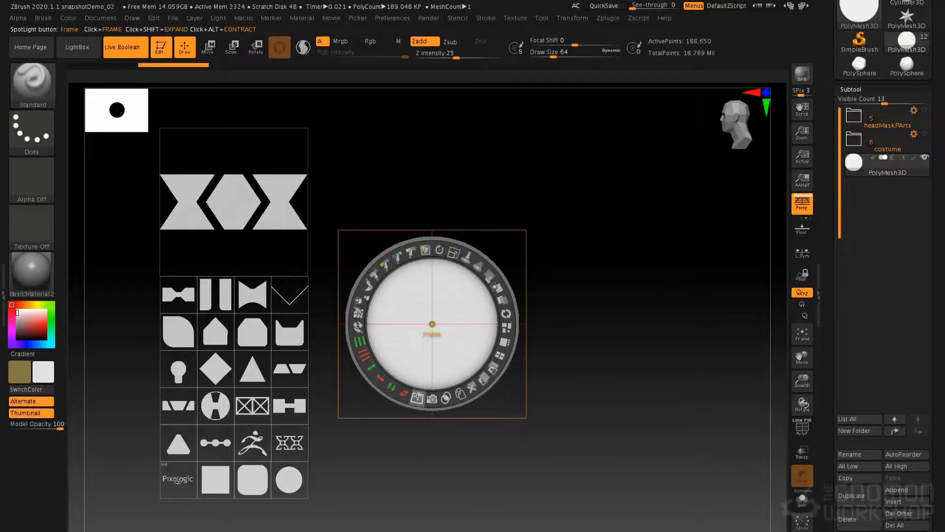
left_click(417, 397)
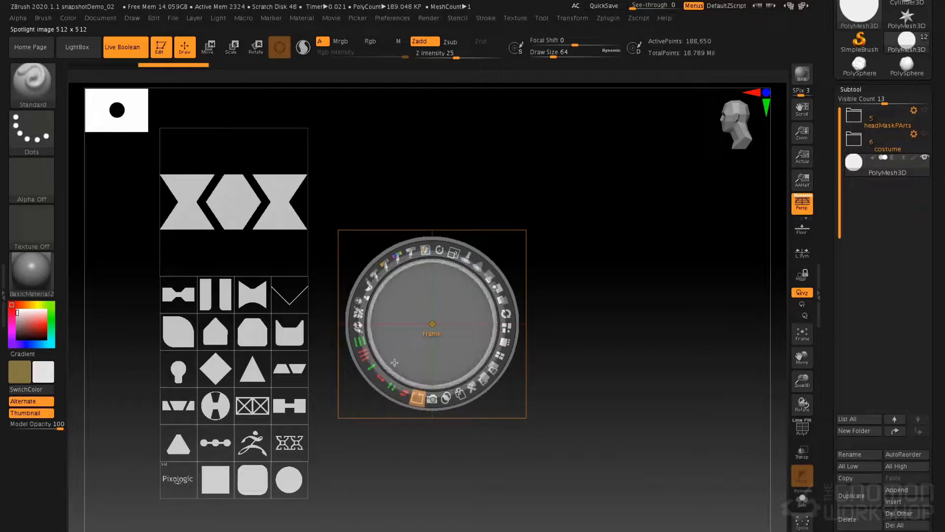
left_click_drag(436, 327, 705, 338)
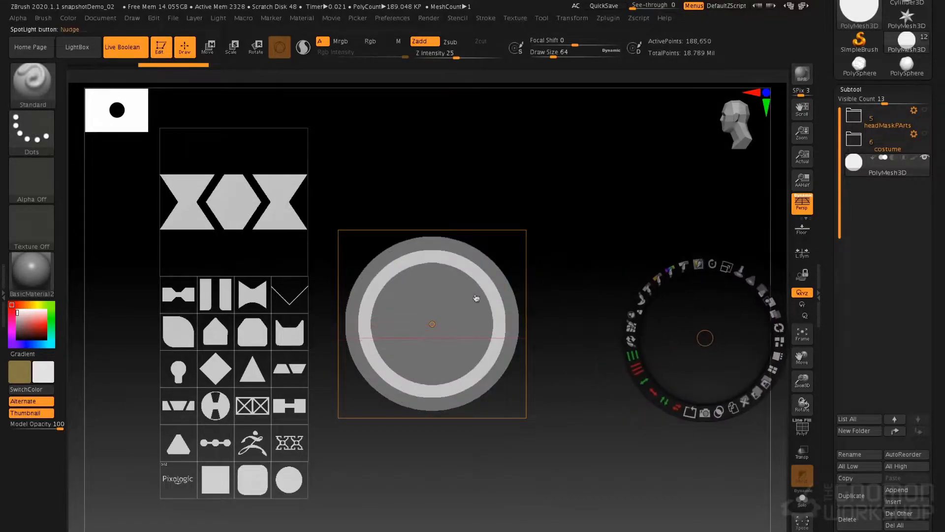
left_click(424, 307)
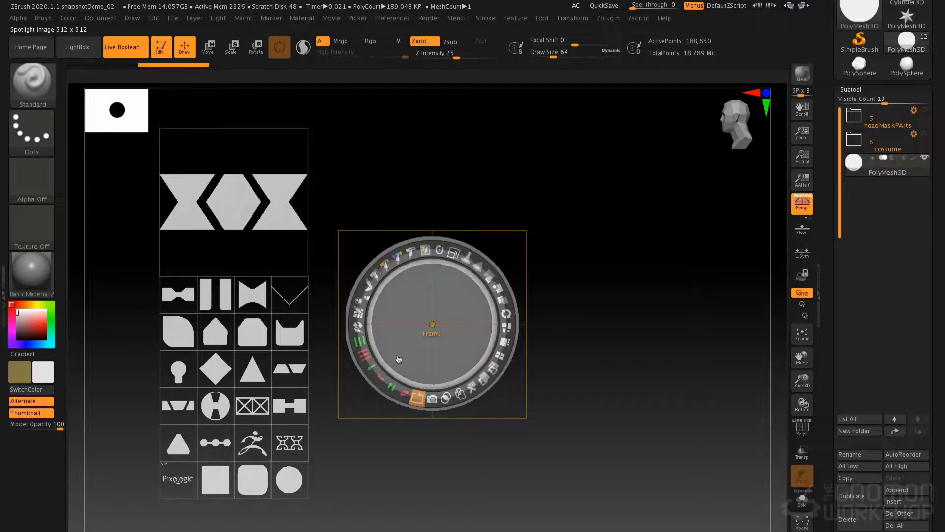
mouse_move(436, 323)
left_mouse_down()
mouse_move(595, 281)
mouse_move(434, 325)
left_mouse_up()
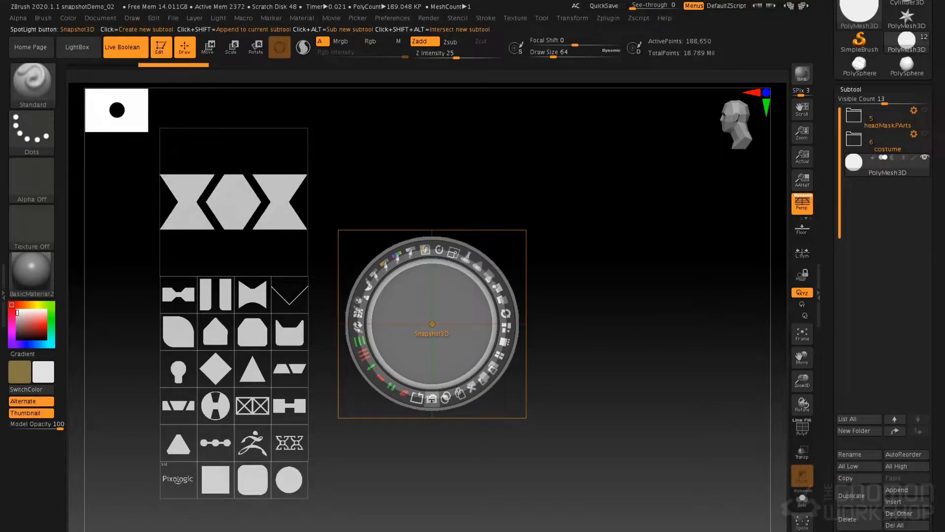
- Create a subtractive subtool from the ring shape with Snapshot3D and hide Spotlight
left_click(431, 398)
key("shift+z")
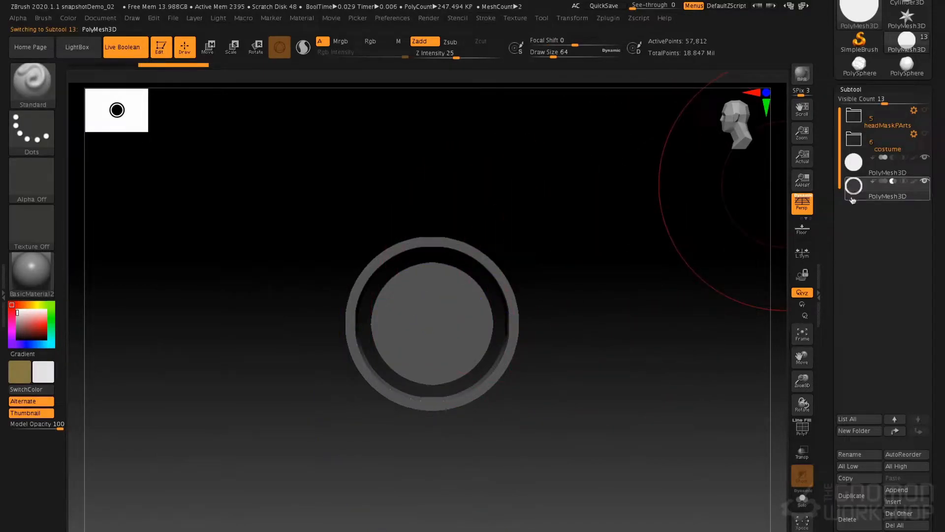
mouse_move(854, 196)
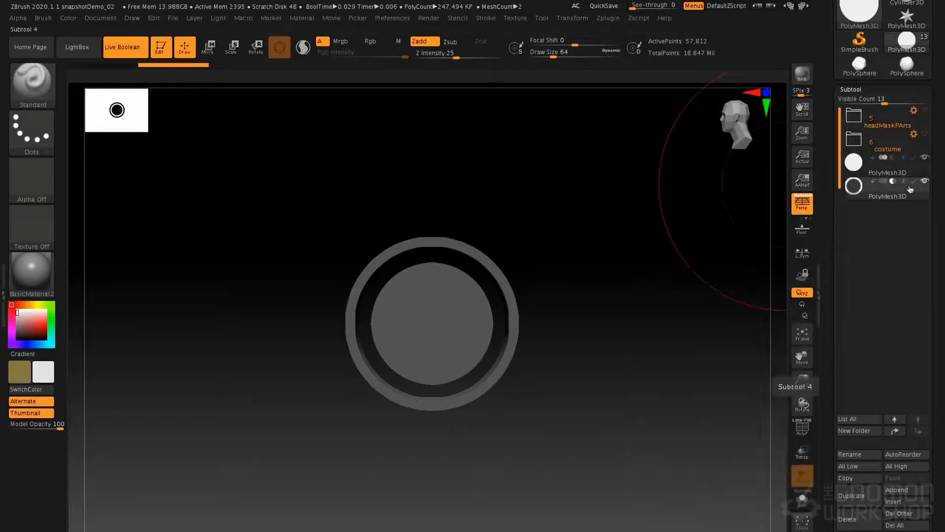
- Group the disc and the ring subtools in a new subtool folder named earHousing
left_click(854, 169)
left_click(854, 168)
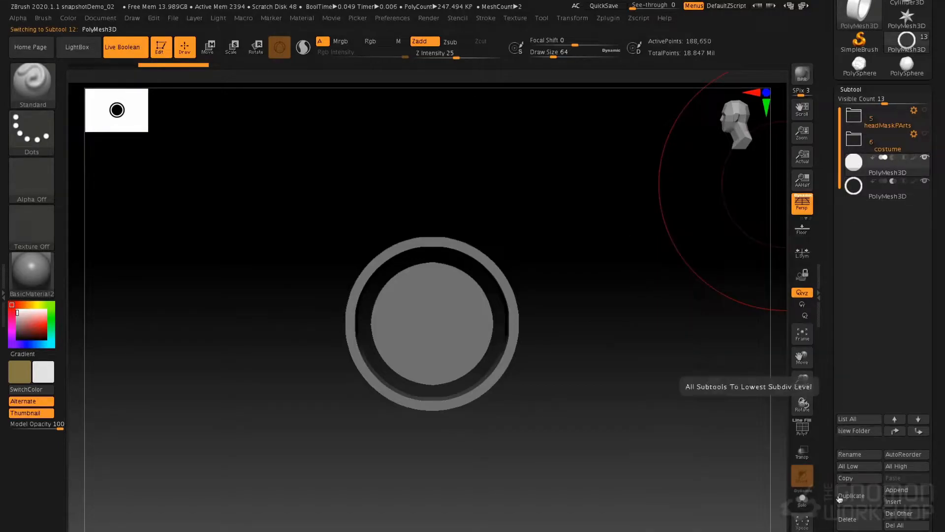
left_click(854, 431)
type("earHousing")
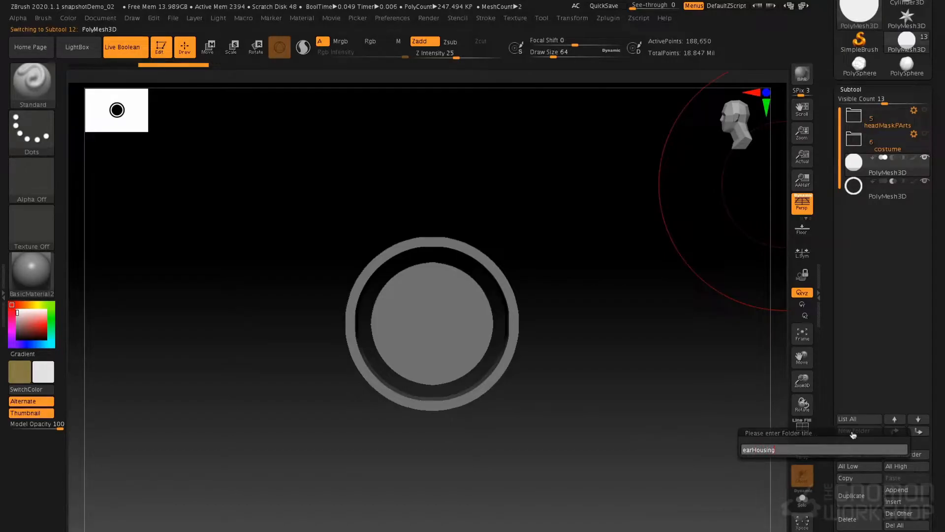
key("Return")
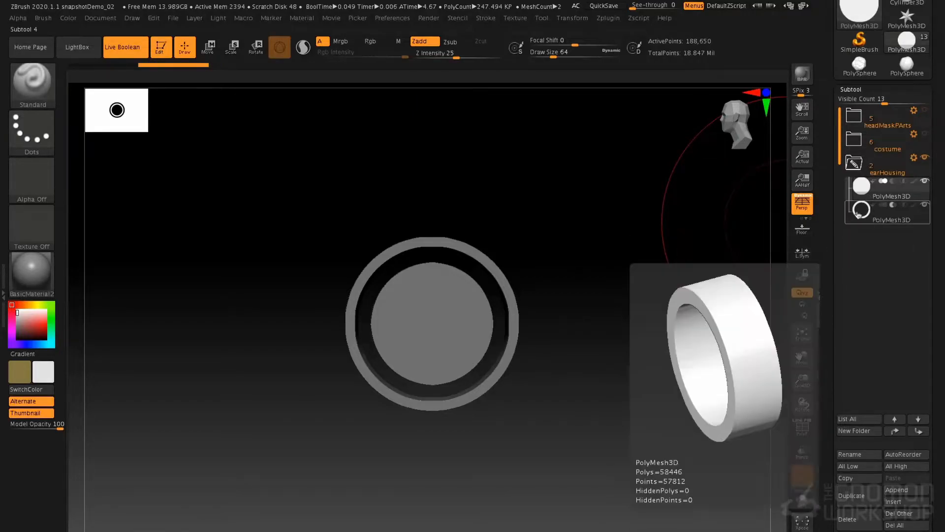
- Move the ring subtool outward along Z so it cuts a shallower groove into the disc, and return to Draw mode
left_click(863, 217)
left_click_drag(591, 257, 610, 268)
key("w")
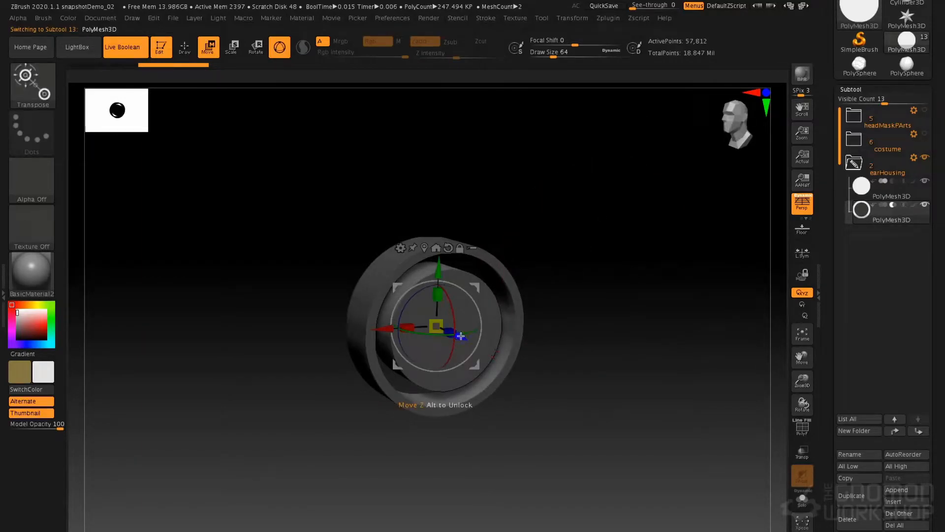
key("shift+f")
mouse_move(344, 272)
left_mouse_down()
mouse_move(417, 277)
mouse_move(353, 275)
mouse_move(382, 266)
mouse_move(344, 275)
left_mouse_up()
left_click_drag(472, 336, 488, 339)
key("shift+f")
left_click_drag(533, 254, 517, 270)
left_click_drag(473, 339, 479, 343)
left_click_drag(526, 238, 525, 250)
left_click_drag(478, 345, 478, 344)
left_click_drag(502, 244, 498, 239, "shift")
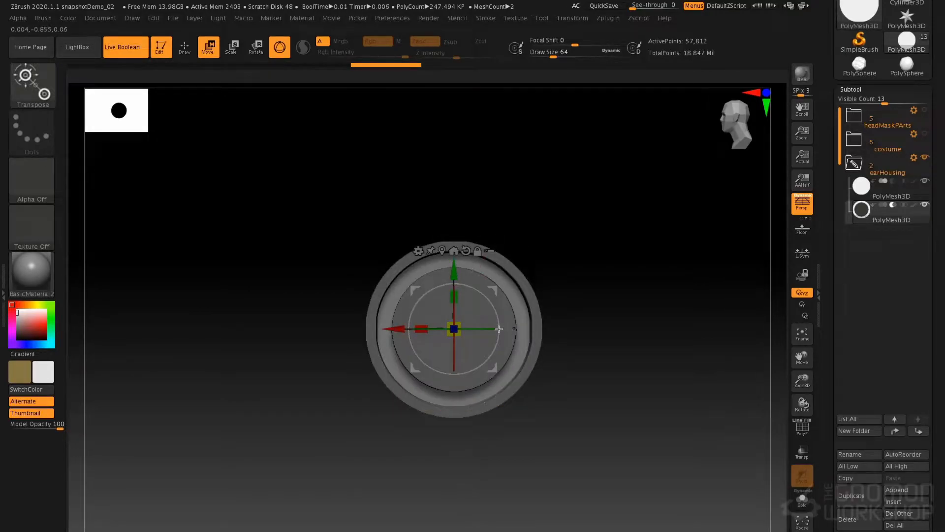
key("q")
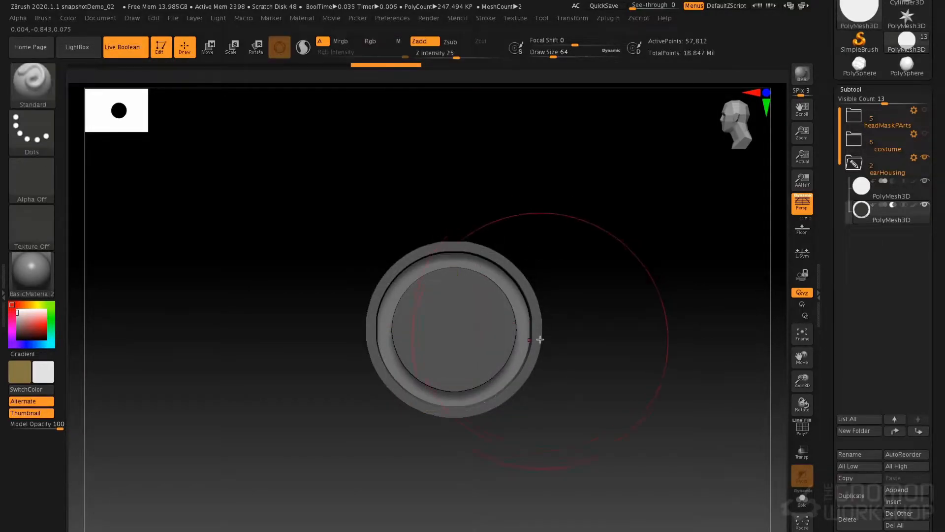
- Show Spotlight, move the ring shape aside, and centre an enlarged copy of the slotted circle over the disc
key("shift+z")
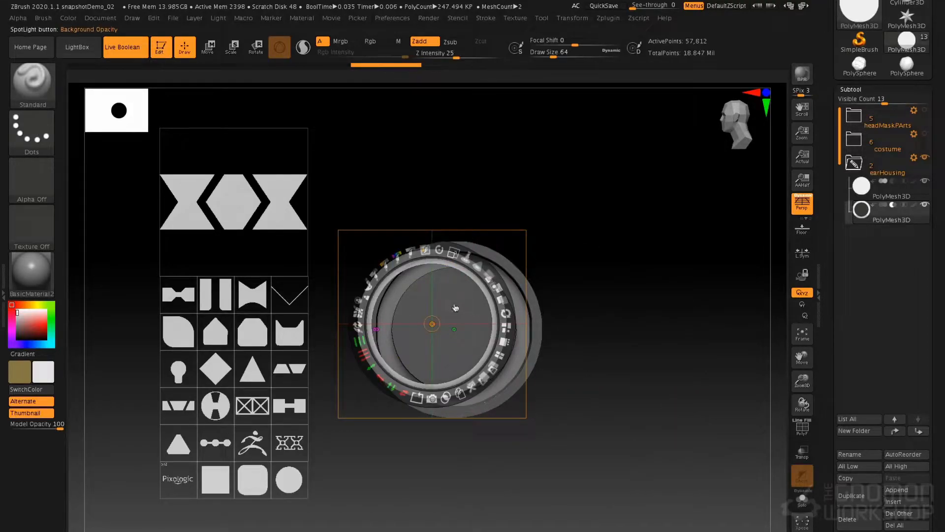
left_click_drag(455, 307, 621, 193)
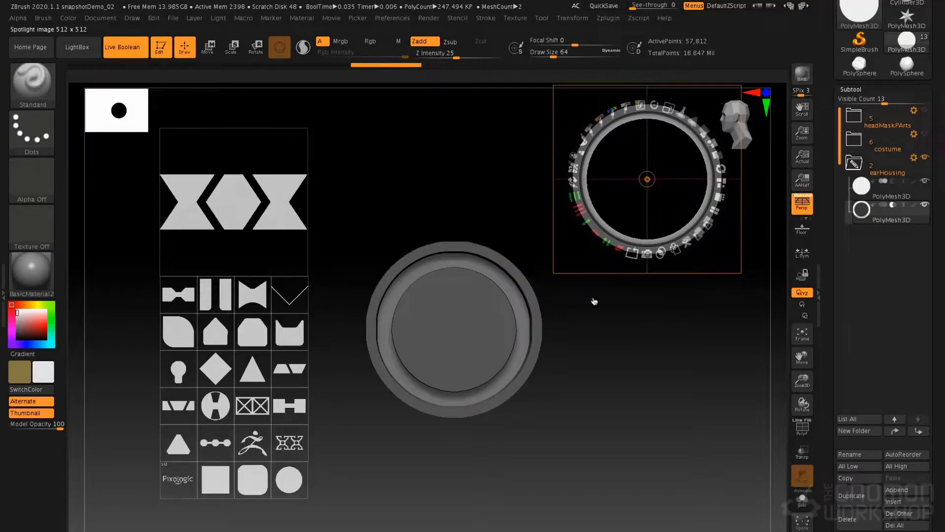
left_click(216, 406)
left_click(245, 474)
left_click_drag(223, 400, 476, 232)
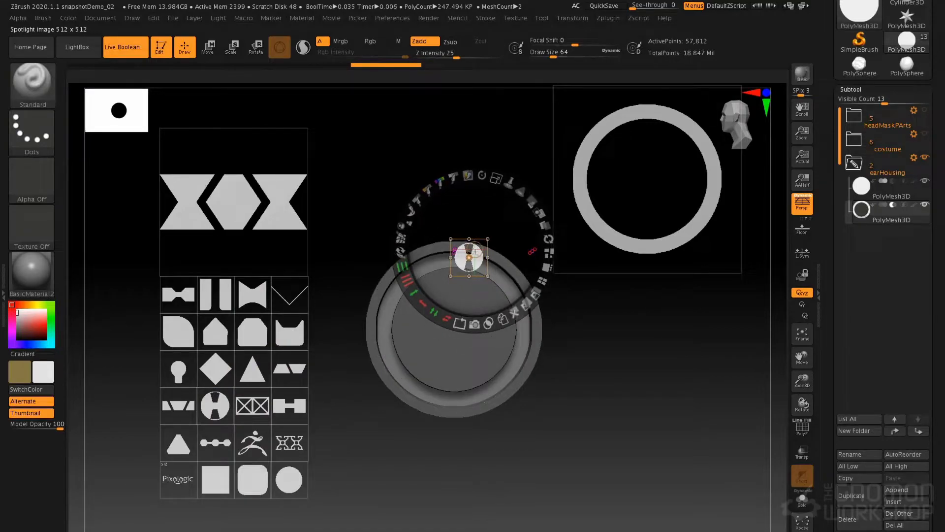
left_click_drag(492, 188, 477, 304)
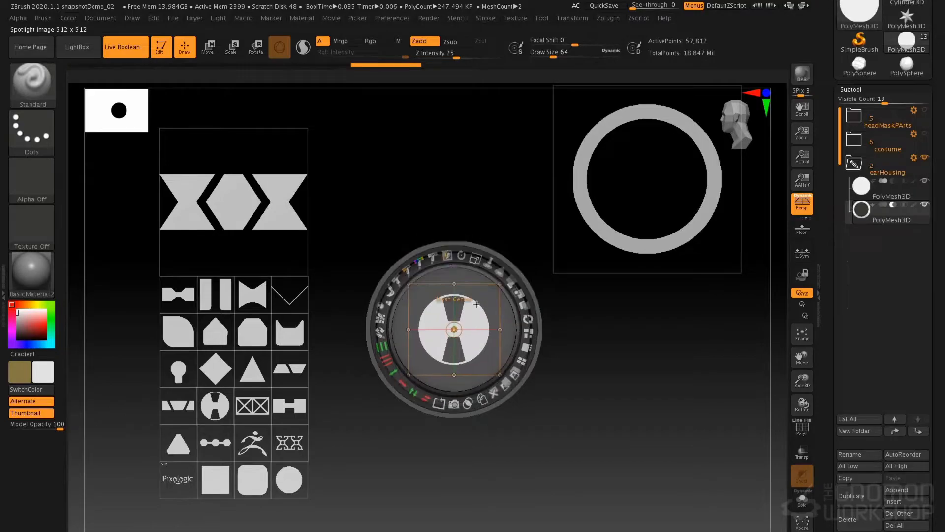
left_click_drag(475, 257, 488, 282)
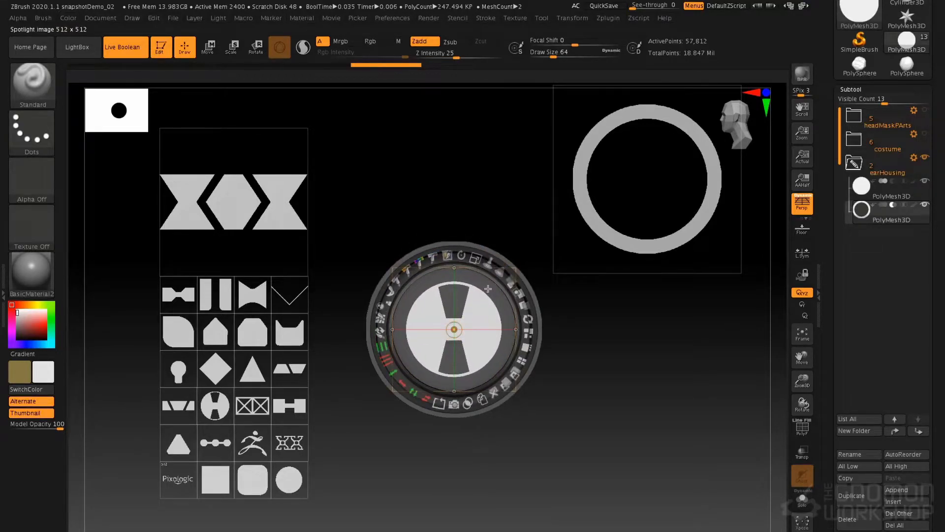
- Create a subtractive subtool from the slotted circle with Snapshot3D and hide Spotlight
left_click(453, 404)
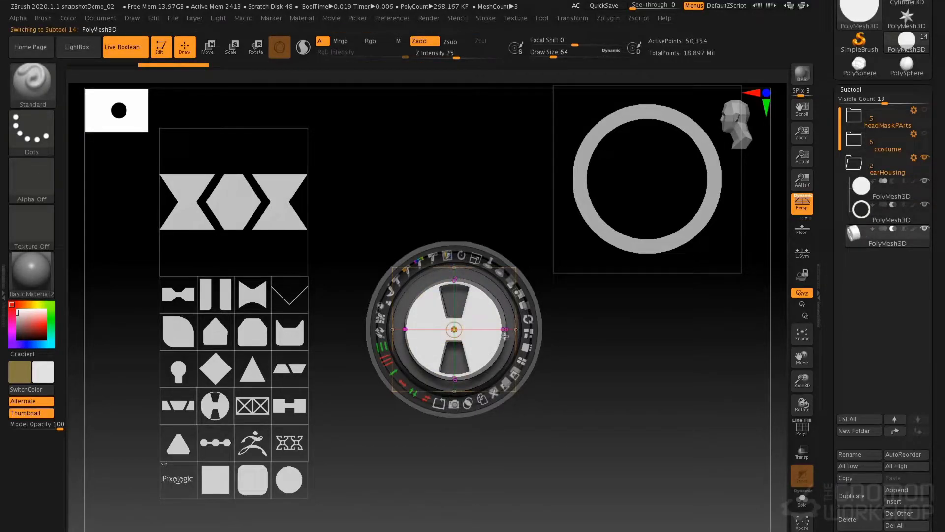
key("shift+z")
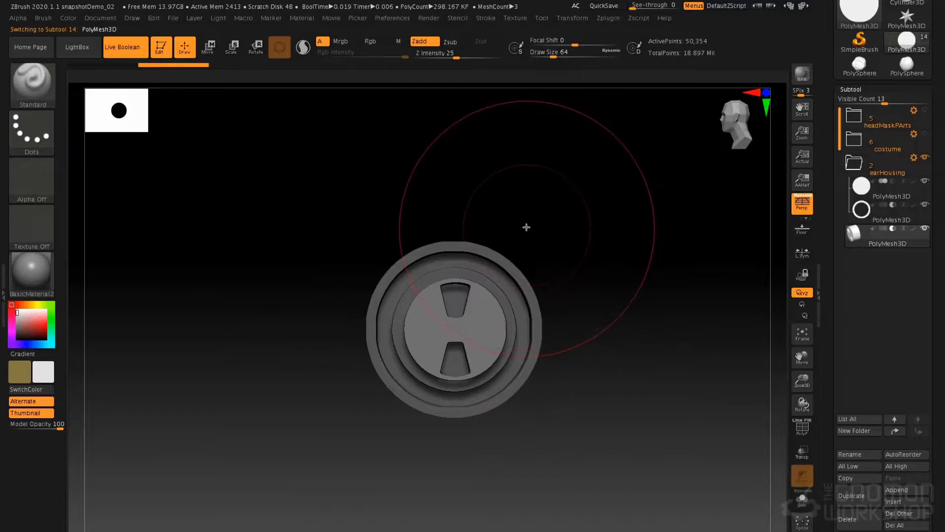
left_click_drag(536, 220, 548, 195)
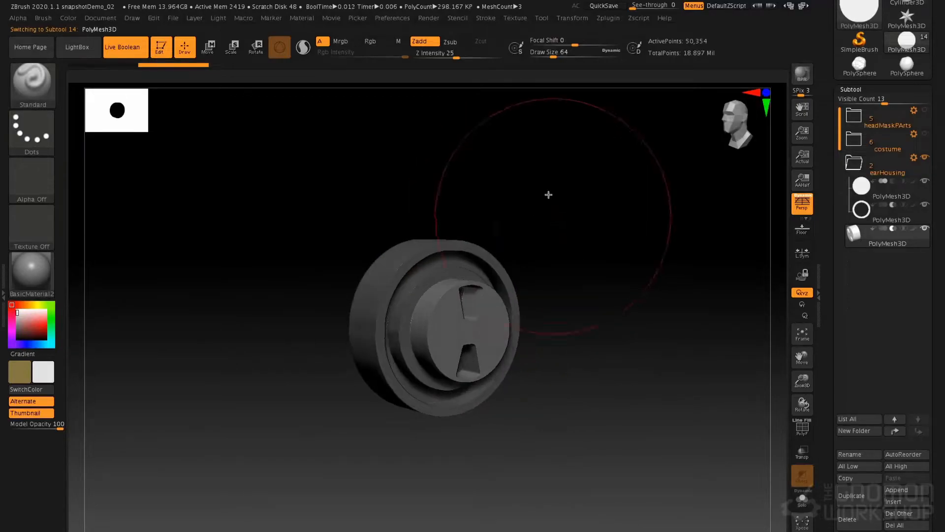
- Move the slotted-circle subtool into the earHousing folder and toggle Live Boolean off and on
left_click_drag(852, 244, 870, 213)
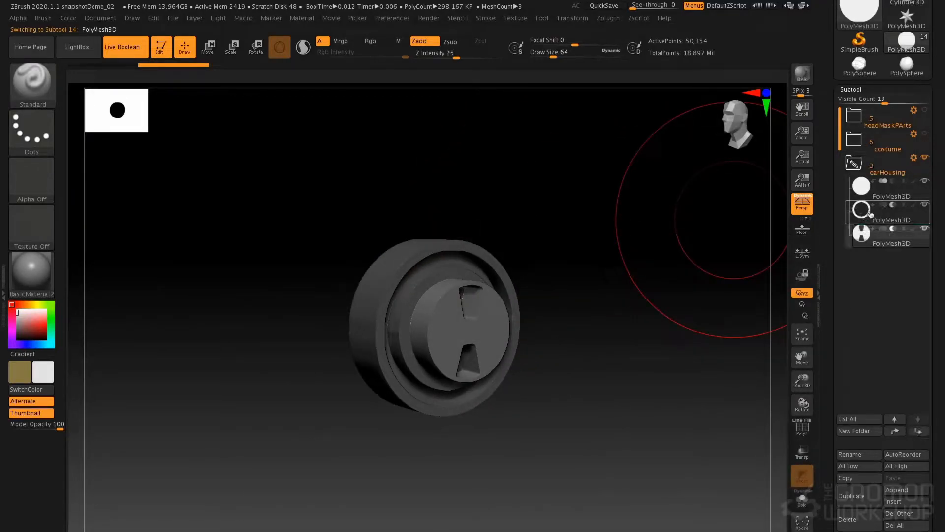
left_click_drag(317, 196, 296, 172)
left_click(126, 51)
left_click(127, 52)
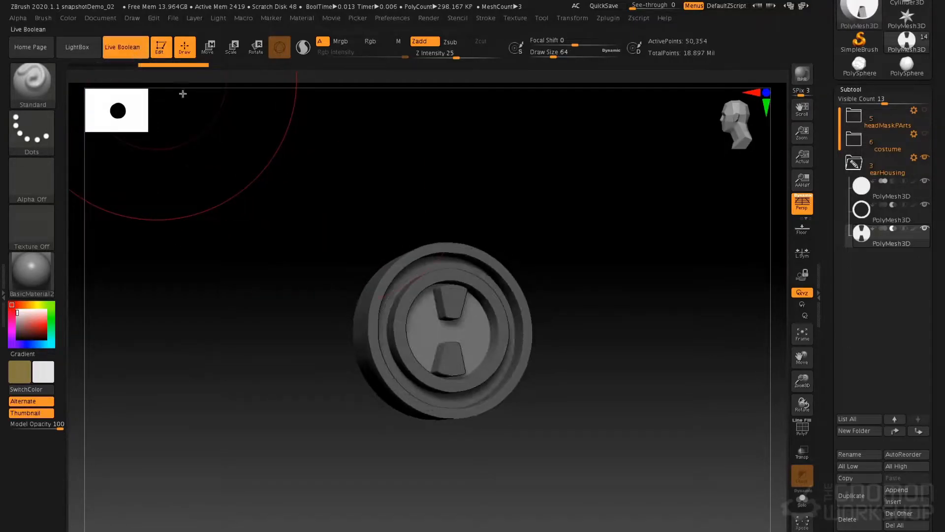
left_click_drag(579, 213, 569, 223, "shift")
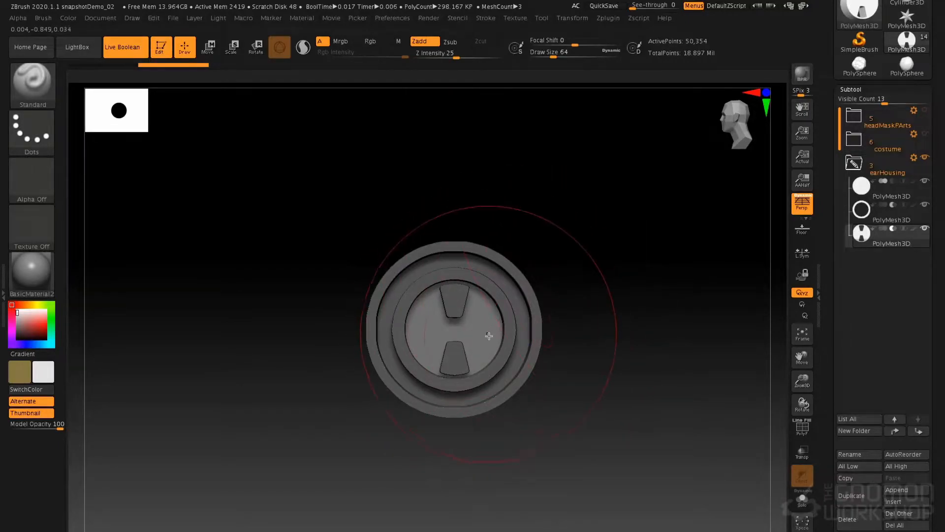
- Duplicate the slotted-circle subtool and rotate the copy a quarter turn so its slots run horizontally
left_click(860, 491)
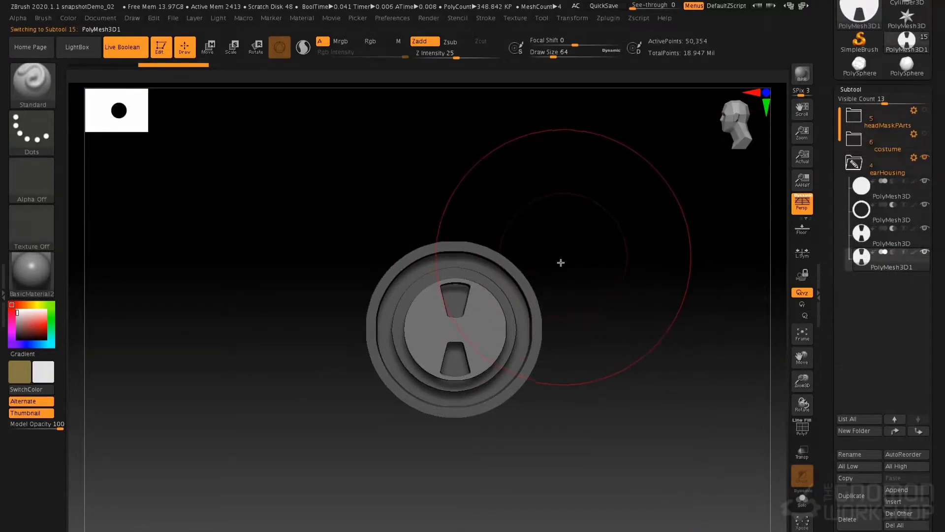
key("w")
left_click_drag(475, 288, 498, 354)
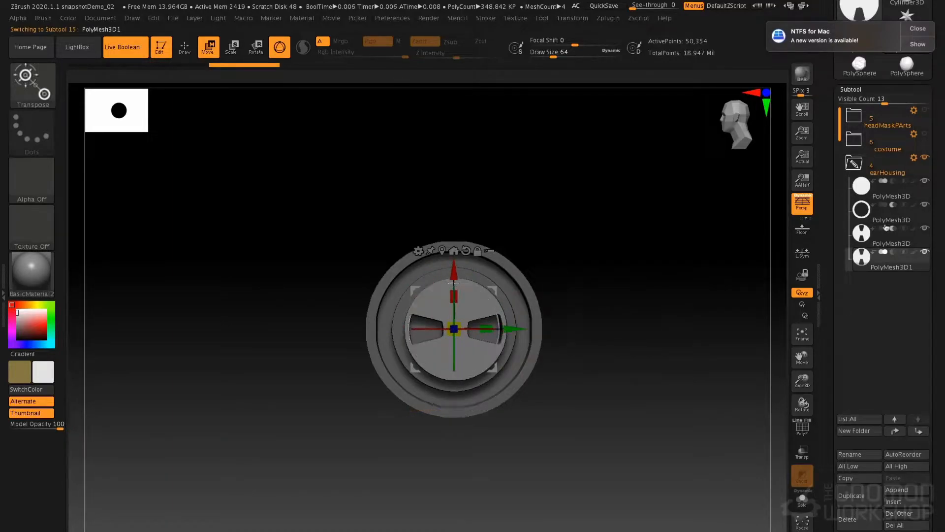
- Try the rotated copy as a subtraction moved about -0.038 along Z, and undo the move
left_click_drag(555, 241, 565, 261)
left_click_drag(468, 343, 459, 335)
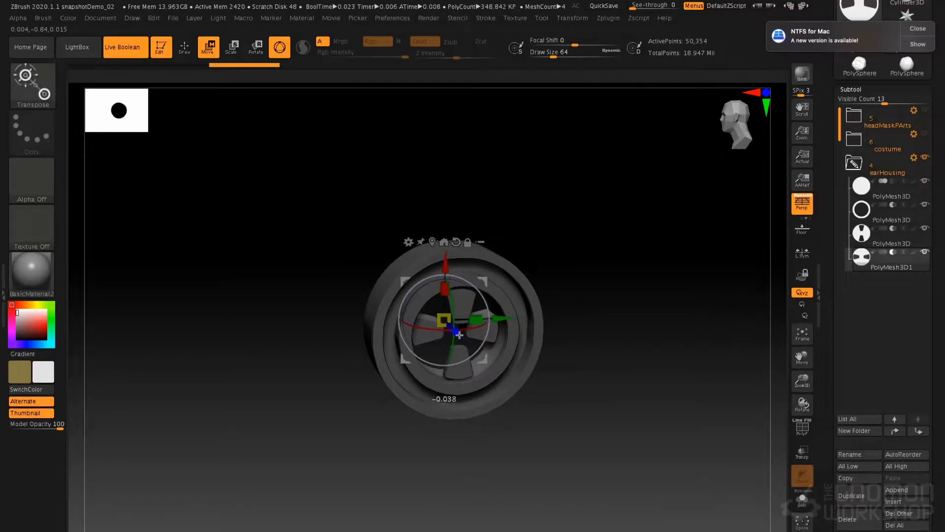
left_click_drag(619, 262, 613, 208)
key("shift+f")
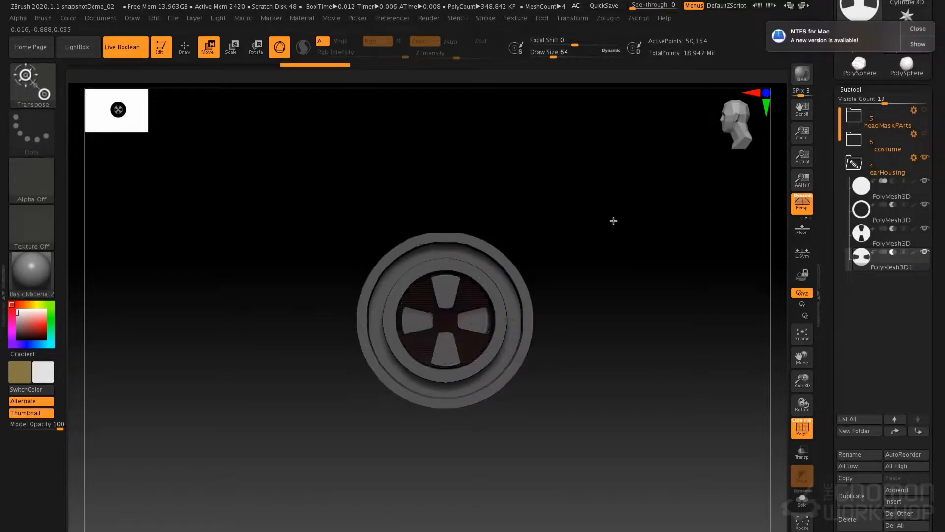
left_click_drag(618, 243, 605, 200)
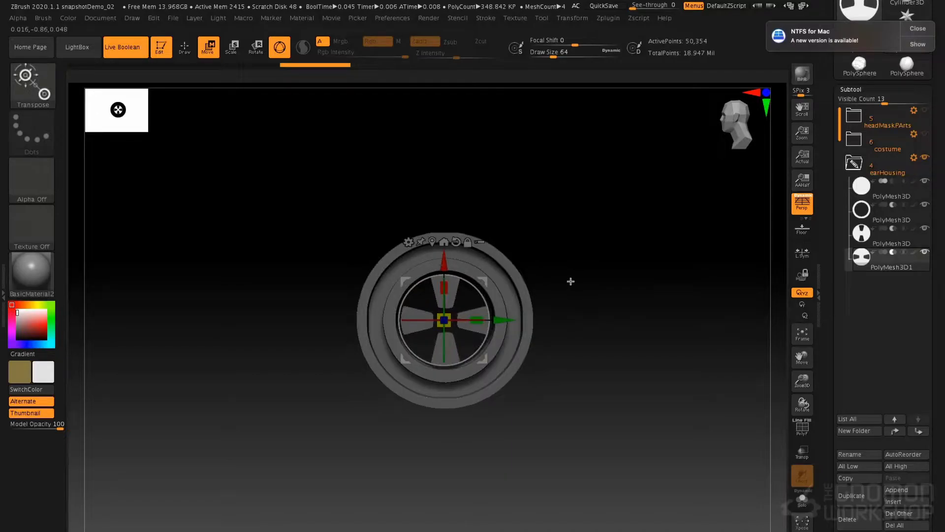
key("ctrl")
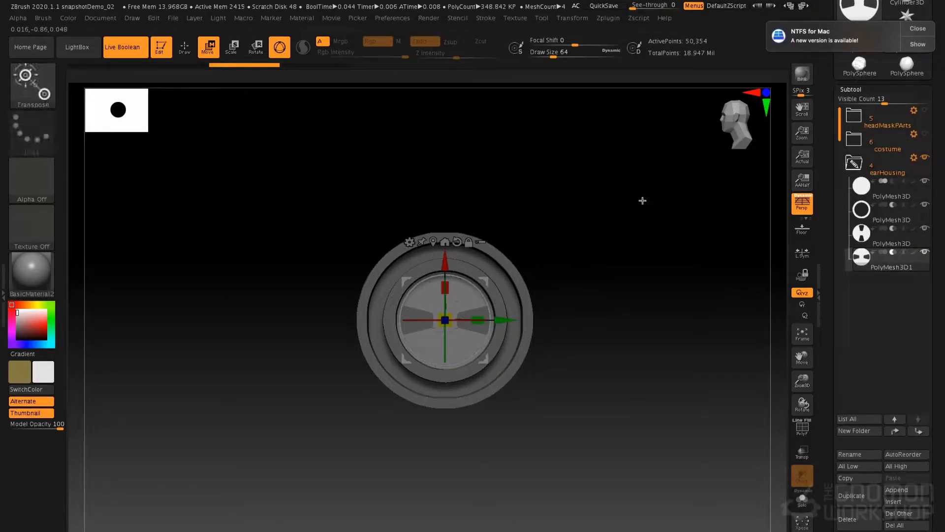
- Set the rotated copy to additive and push it inward along Z into the disc's recess, leaving four raised wedges
left_click(884, 254)
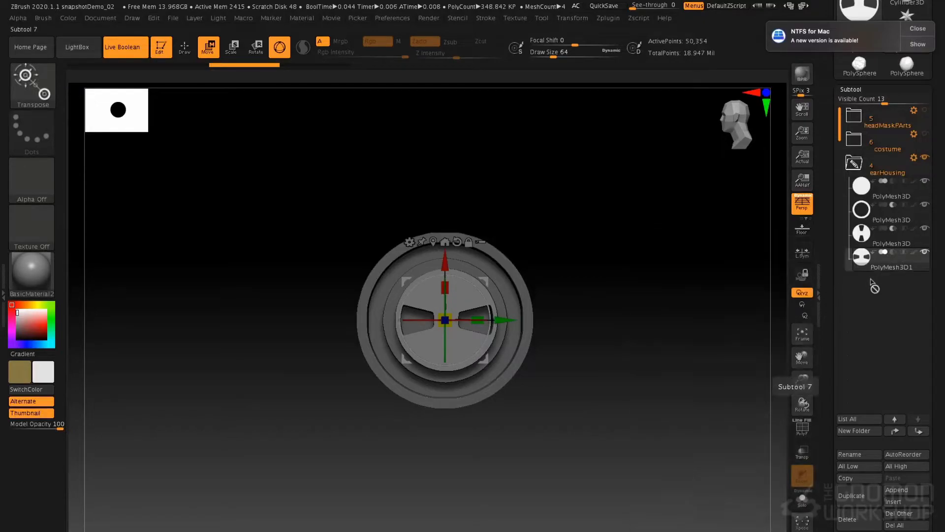
left_click_drag(543, 217, 532, 274)
left_click_drag(467, 341, 452, 326)
left_click_drag(558, 244, 563, 207)
mouse_move(482, 252)
left_mouse_down()
mouse_move(546, 226)
mouse_move(543, 264)
mouse_move(563, 264)
left_mouse_up()
key("q")
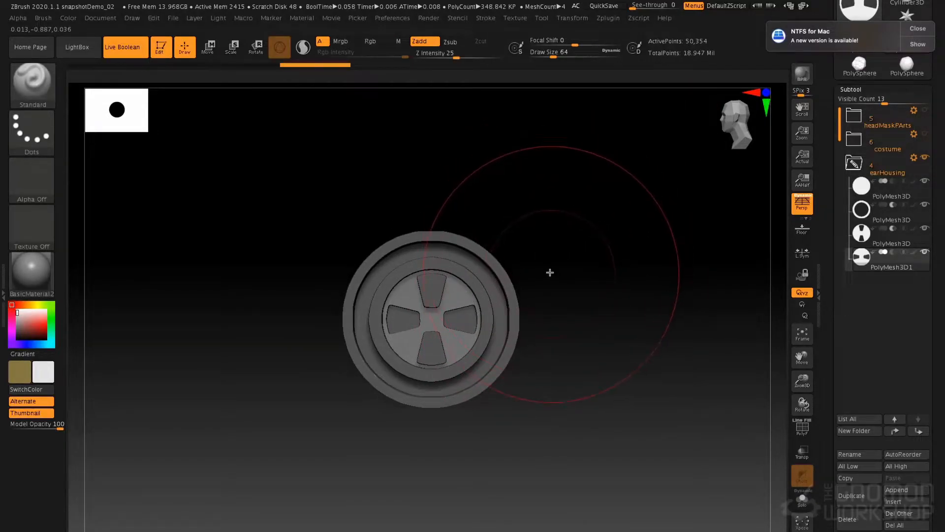
- Replace the current Spotlight images with the AK_HardSurface set containing the rounded X shape, and place its grid beside the housing
key("shift+z")
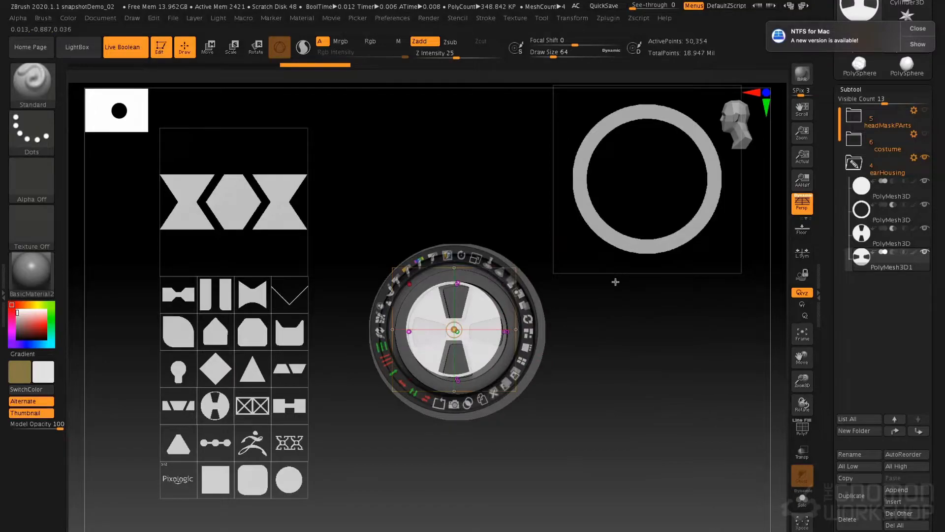
left_click_drag(490, 305, 696, 348)
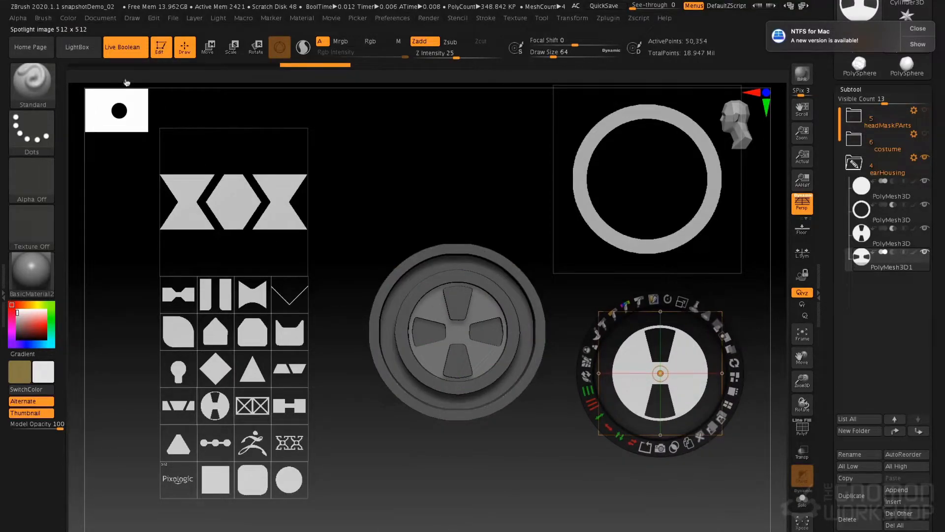
left_click(78, 50)
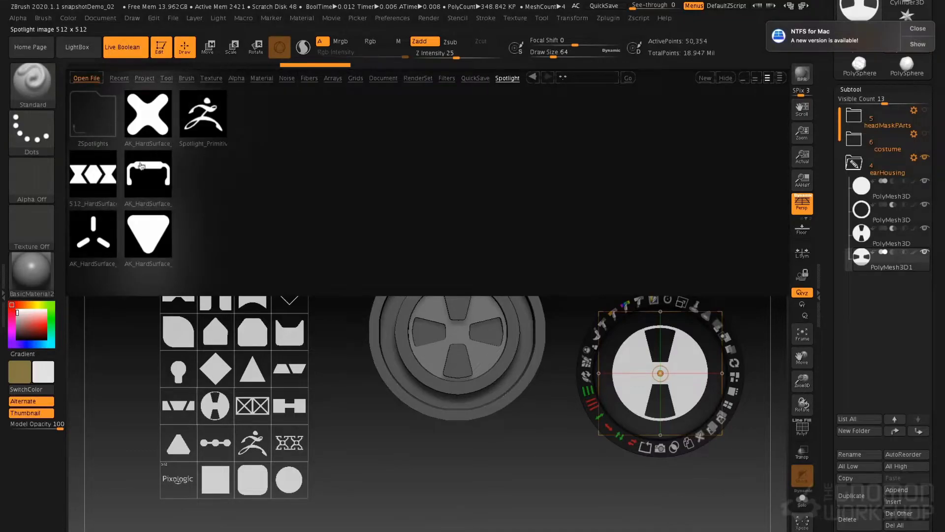
double_click(151, 125)
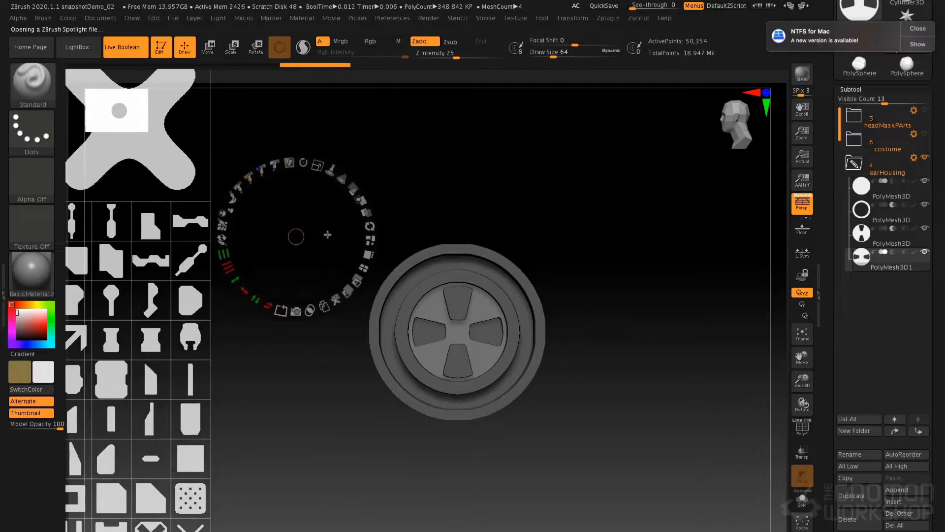
left_click_drag(390, 147, 364, 158)
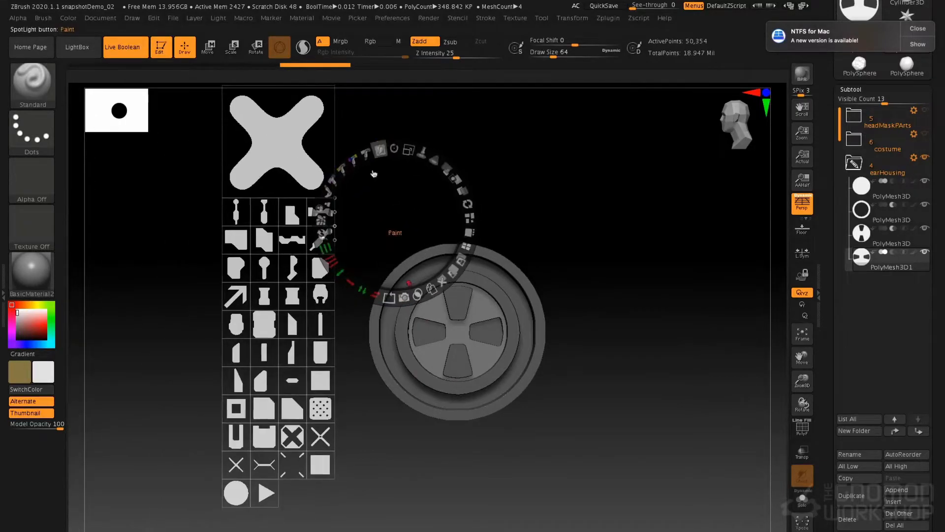
left_click_drag(367, 195, 312, 200)
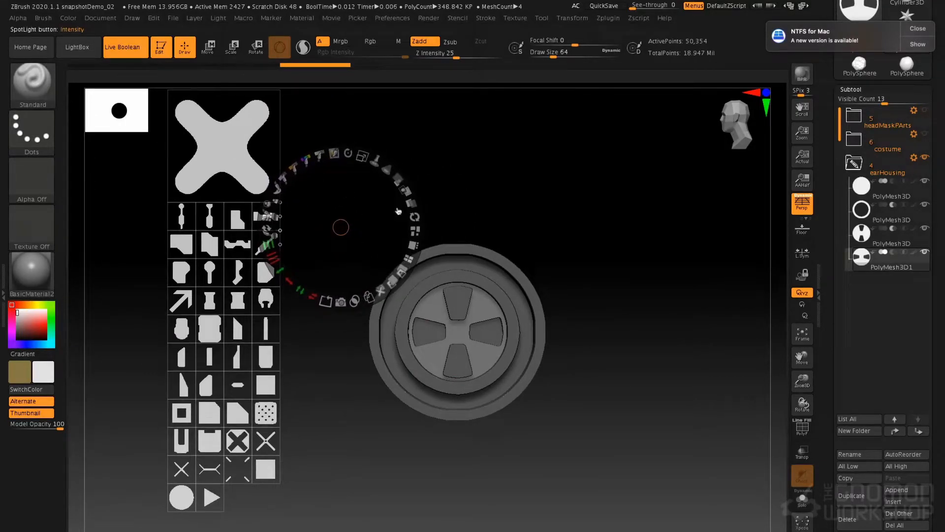
- Duplicate the perforated square from the shape grid, enlarge it, rotate it 45 degrees and fit it centred over the slotted disc
left_click(265, 416)
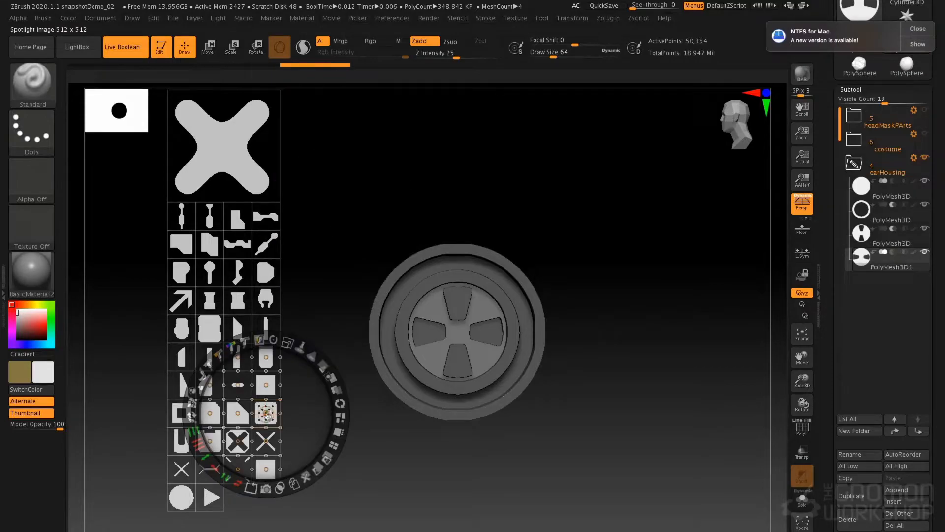
left_click(296, 481)
left_click_drag(274, 422, 602, 240)
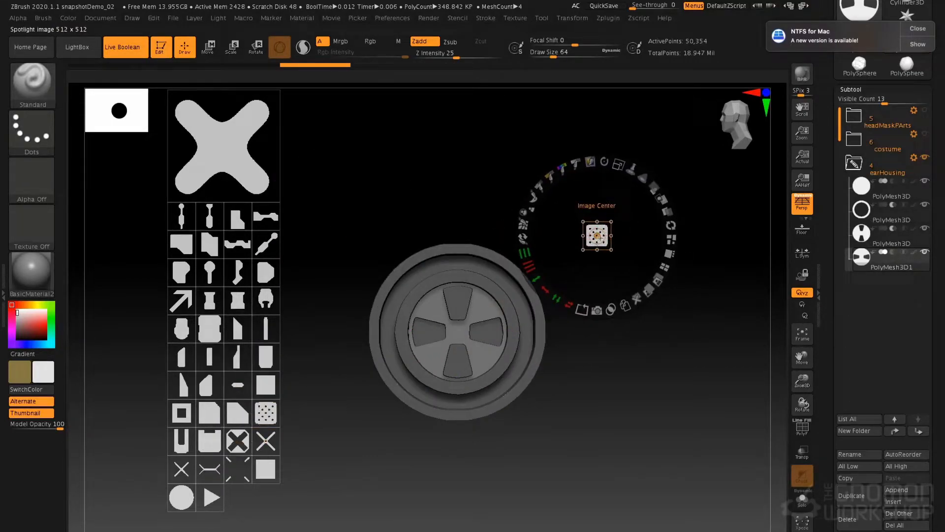
left_click_drag(619, 165, 659, 276)
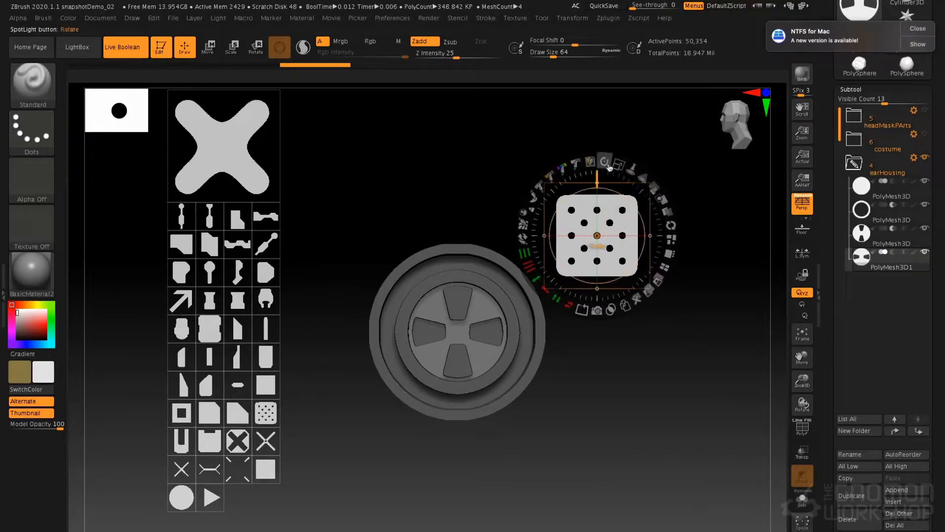
left_click_drag(604, 161, 479, 330)
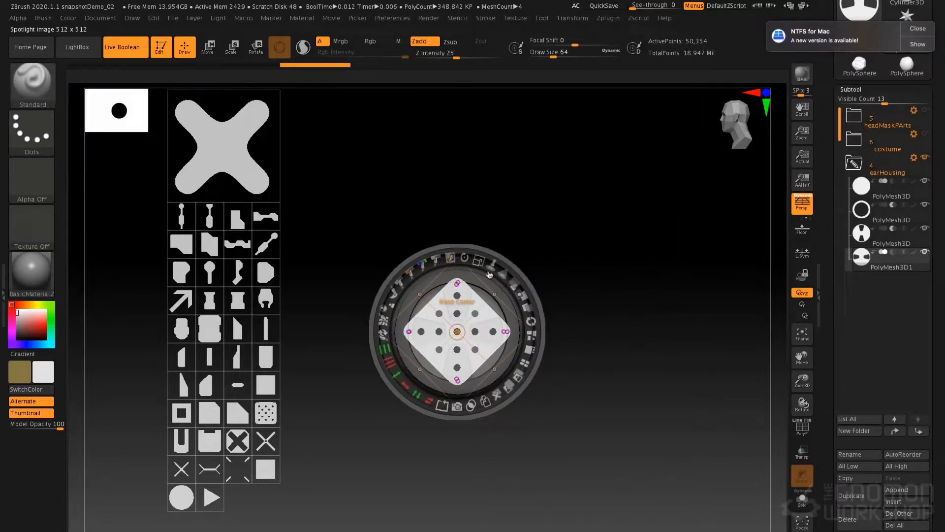
left_click_drag(478, 260, 470, 258)
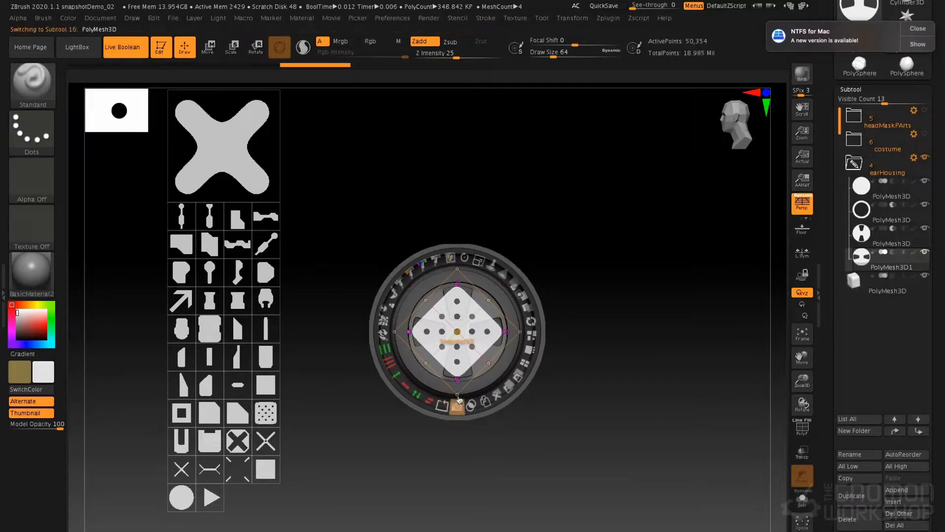
- Create a 3D subtool from the perforated diamond with Snapshot3D and move it slightly outward along Z on the disc
left_click(457, 406)
key("shift+z")
mouse_move(553, 217)
left_mouse_down()
mouse_move(561, 235)
mouse_move(482, 354)
left_mouse_up()
key("w")
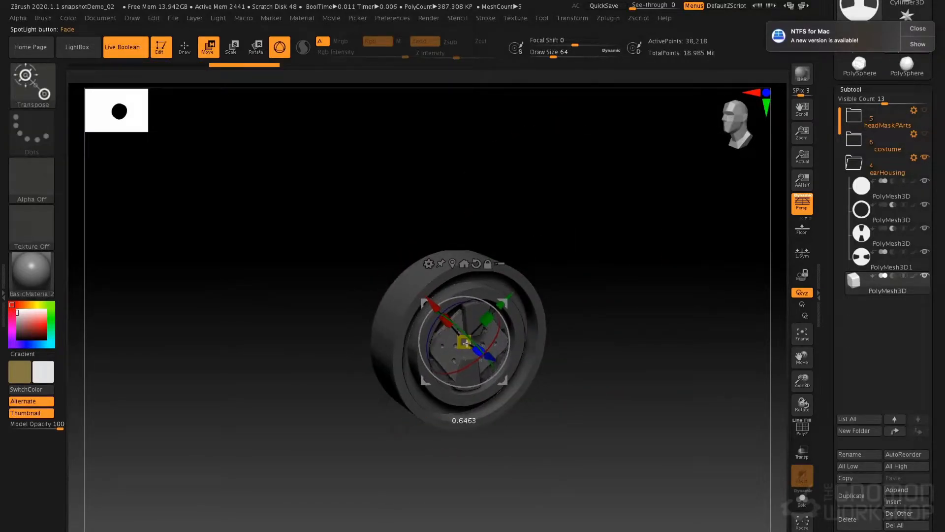
left_click_drag(537, 298, 546, 226, "shift")
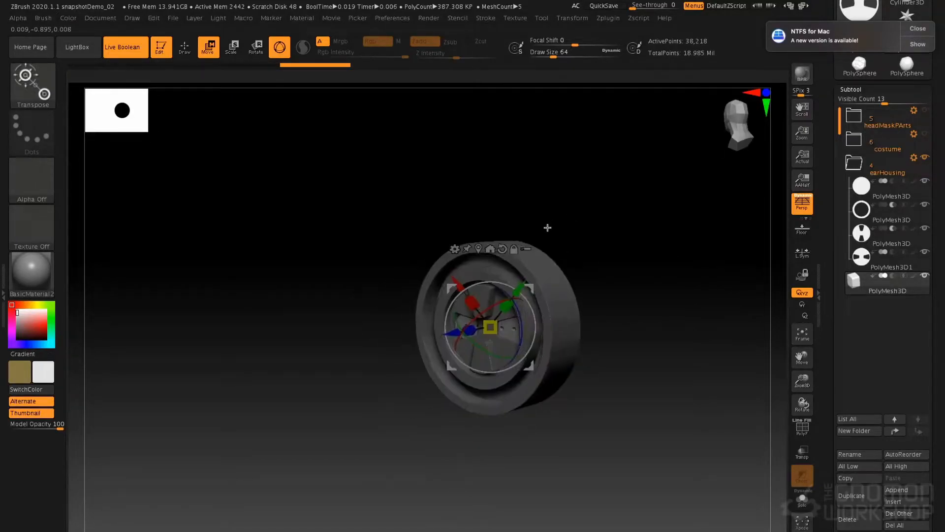
left_click_drag(449, 334, 443, 336)
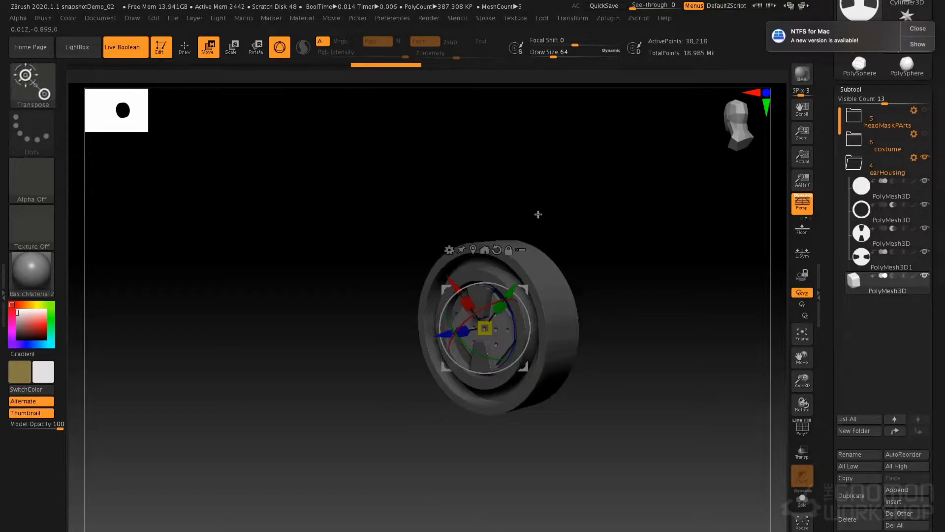
left_click_drag(538, 213, 549, 210, "shift")
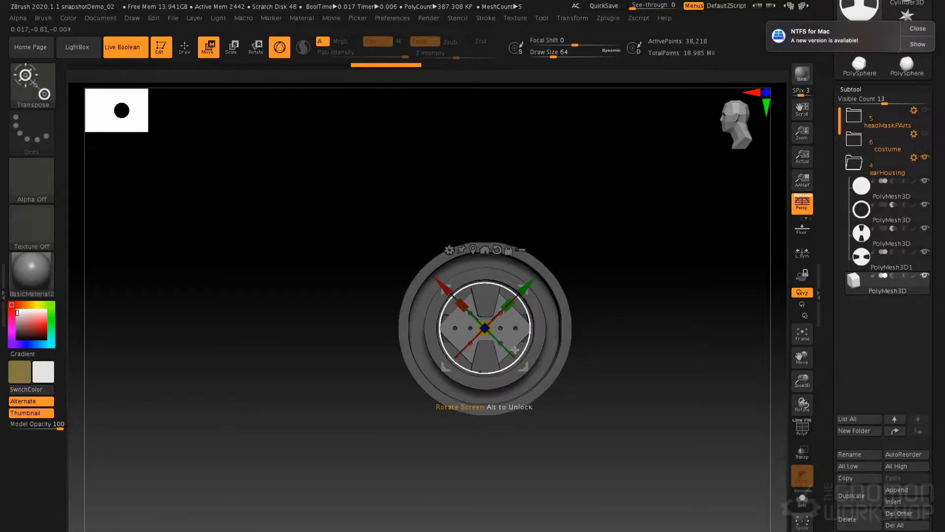
key("q")
mouse_move(588, 270)
left_mouse_down()
mouse_move(560, 257)
mouse_move(549, 266)
mouse_move(586, 256)
mouse_move(571, 255)
mouse_move(583, 268)
left_mouse_up()
left_click_drag(601, 227, 581, 244, "alt")
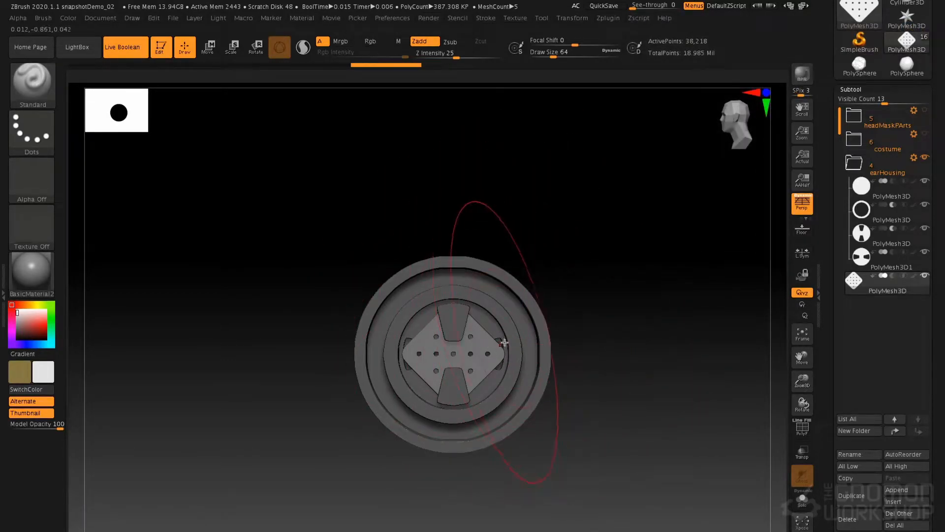
- Move the perforated diamond image away from the housing, then pull the first rod shape out of the grid and enlarge it beside the housing
key("shift+z")
left_click_drag(480, 329, 682, 176)
left_click(183, 224)
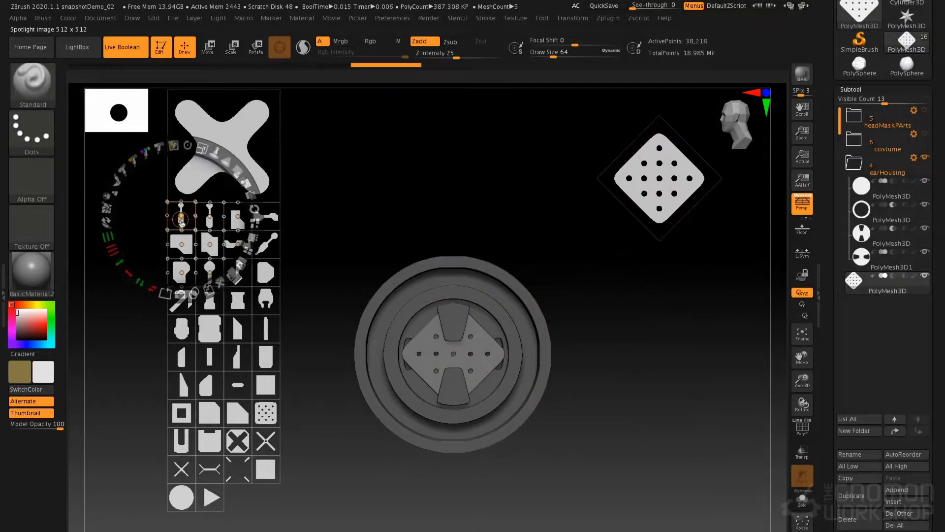
left_click_drag(192, 229, 494, 218)
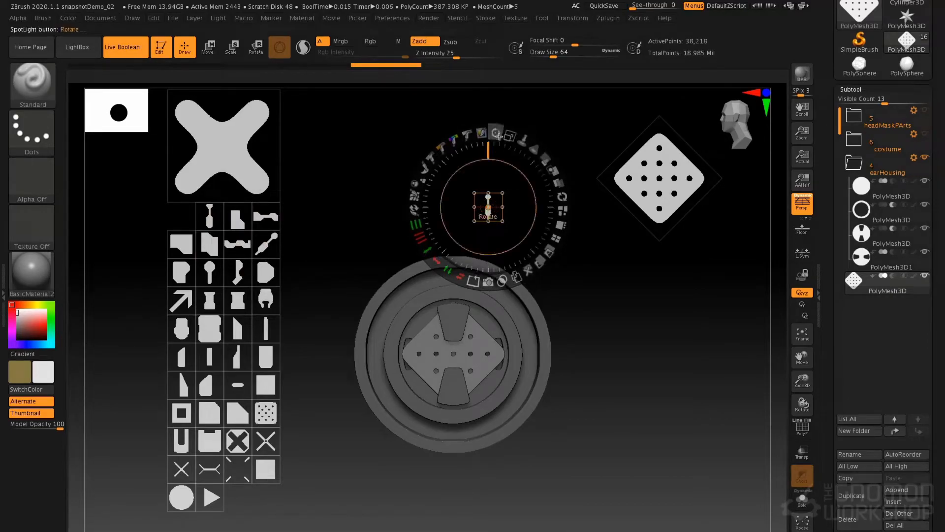
left_click_drag(510, 136, 597, 272)
left_click_drag(519, 189, 671, 349)
left_click_drag(661, 296, 692, 318)
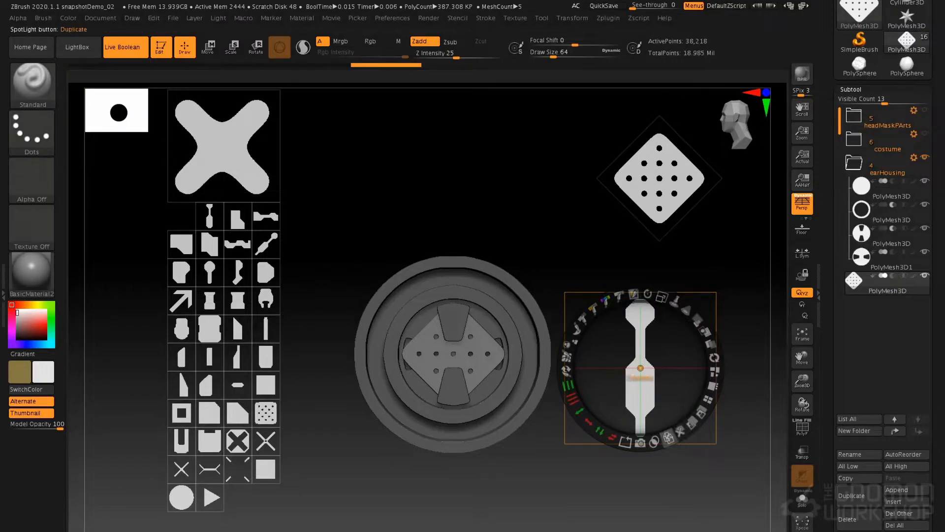
- Duplicate the enlarged rod shape and rotate the copy a half turn over the original
left_click(668, 437)
mouse_move(491, 337)
left_mouse_down()
mouse_move(559, 350)
mouse_move(501, 337)
left_mouse_up()
left_click(653, 369)
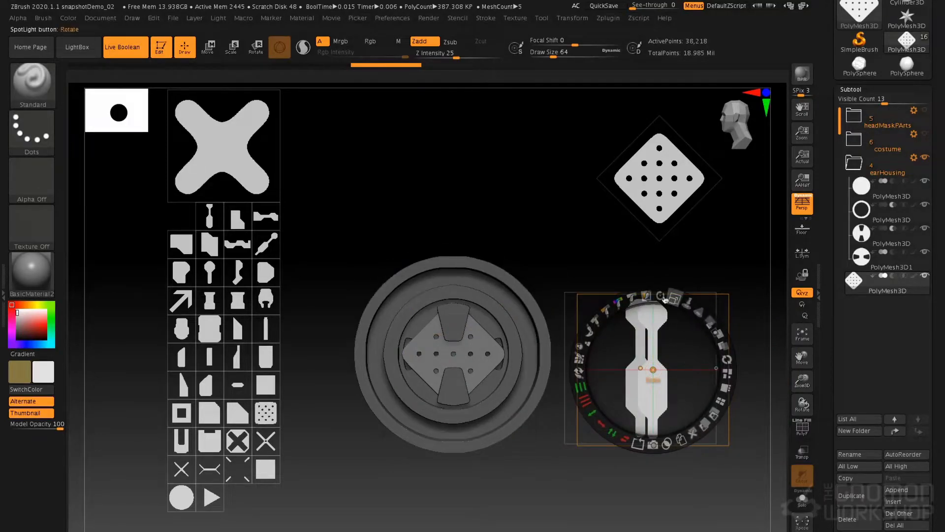
left_click_drag(660, 296, 670, 383)
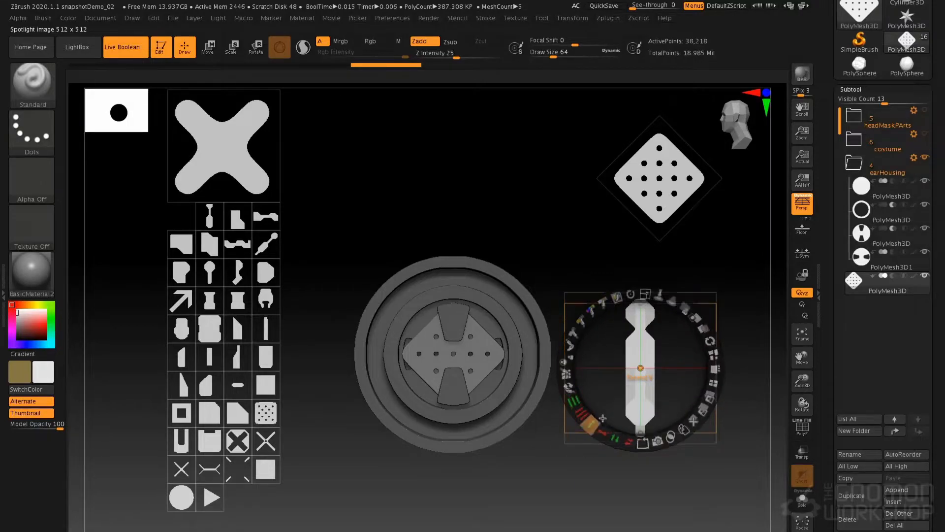
- Lengthen the rotated rod copy with Extend V from its middle, and set the Spotlight centre on its lower stem
left_click_drag(569, 359, 586, 384)
left_click(580, 295)
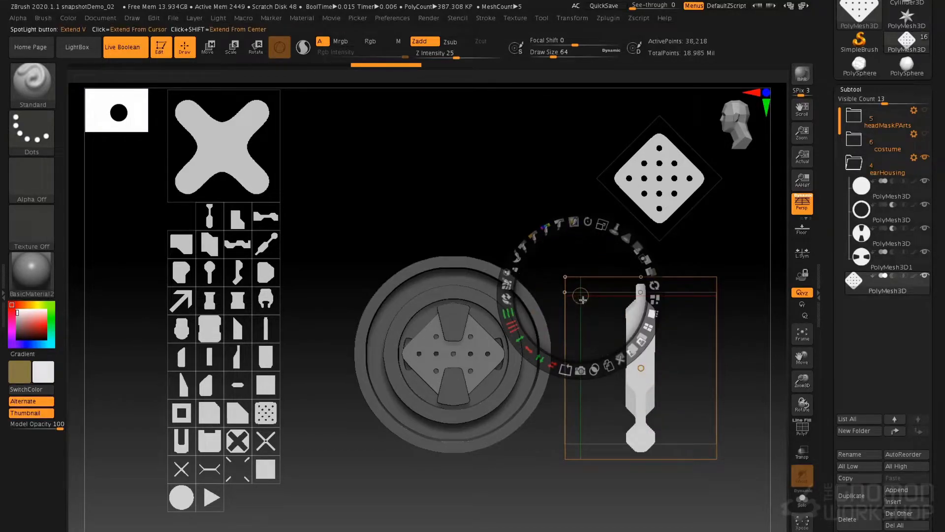
left_click(641, 369)
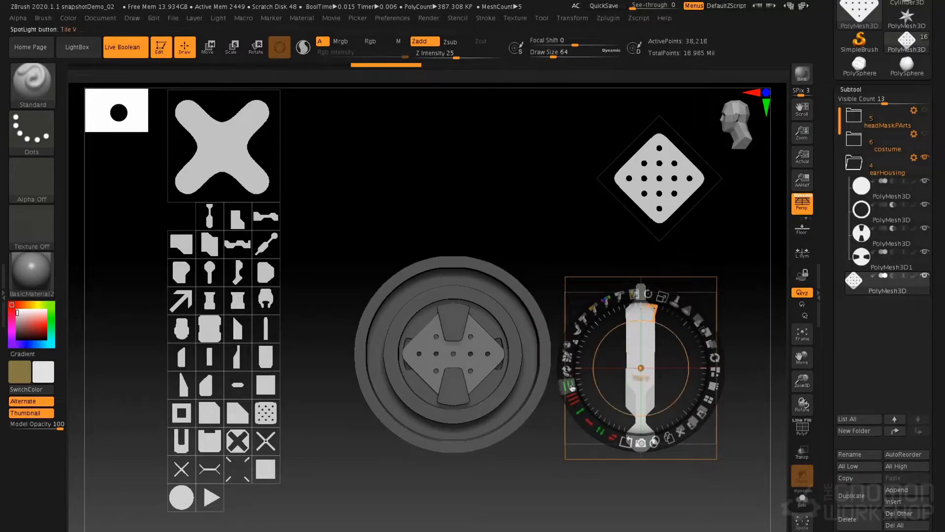
left_click_drag(578, 404, 551, 363)
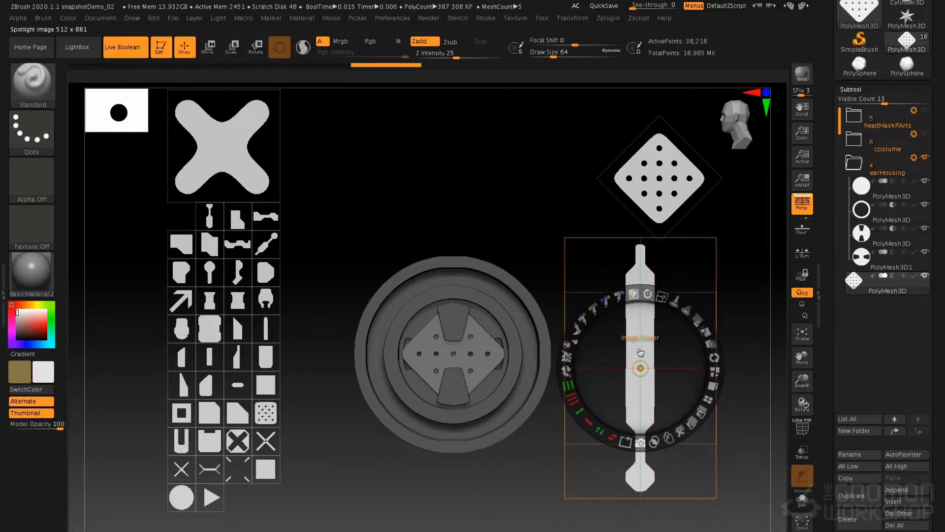
key("ctrl")
mouse_move(639, 336)
left_mouse_down("ctrl")
mouse_move(639, 343)
mouse_move(642, 327)
mouse_move(642, 445)
left_mouse_up("ctrl")
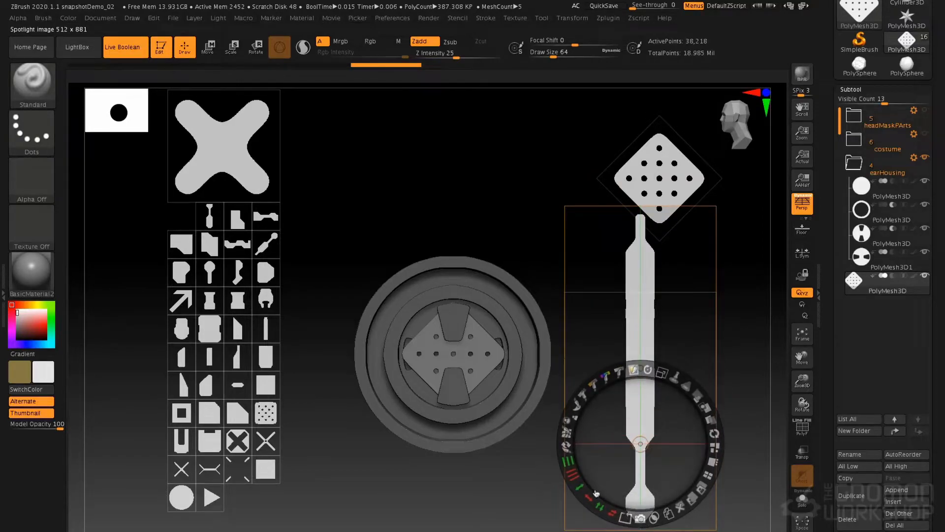
mouse_move(579, 487)
left_mouse_down("ctrl")
mouse_move(579, 476)
mouse_move(582, 504)
mouse_move(579, 495)
left_mouse_up("ctrl")
key("ctrl+z")
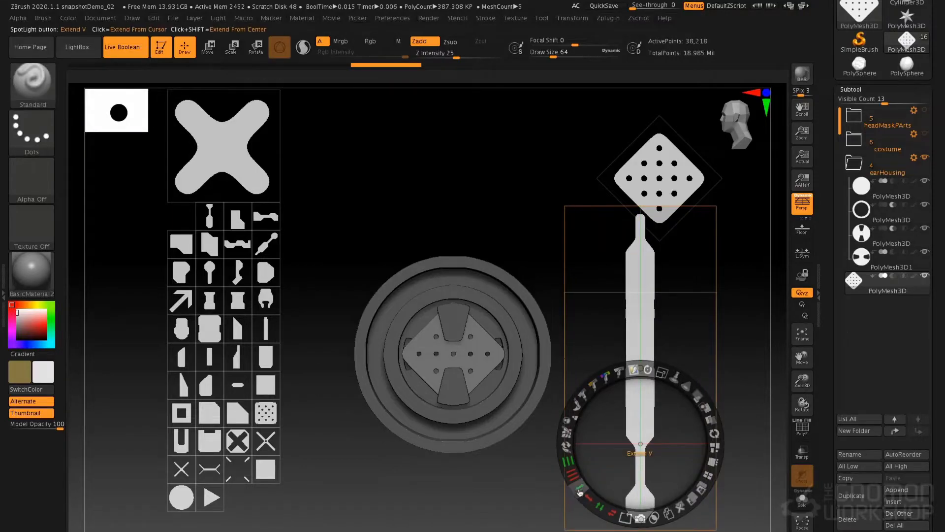
mouse_move(580, 487)
left_mouse_down()
mouse_move(576, 477)
mouse_move(582, 490)
left_mouse_up()
key("ctrl+z")
- Stretch the long rod copy vertically with Extend V from its lower stem and nudge it slightly toward the housing
left_click_drag(582, 486, 572, 468)
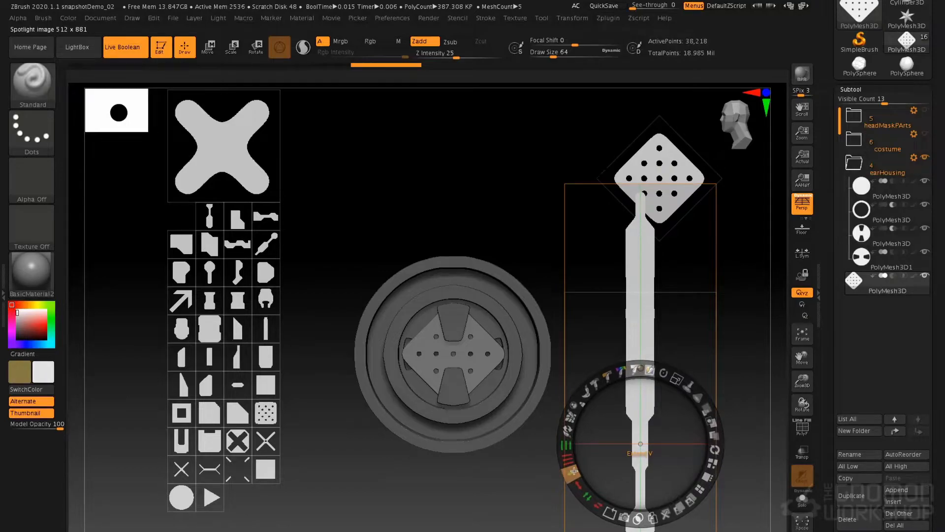
left_click(680, 313)
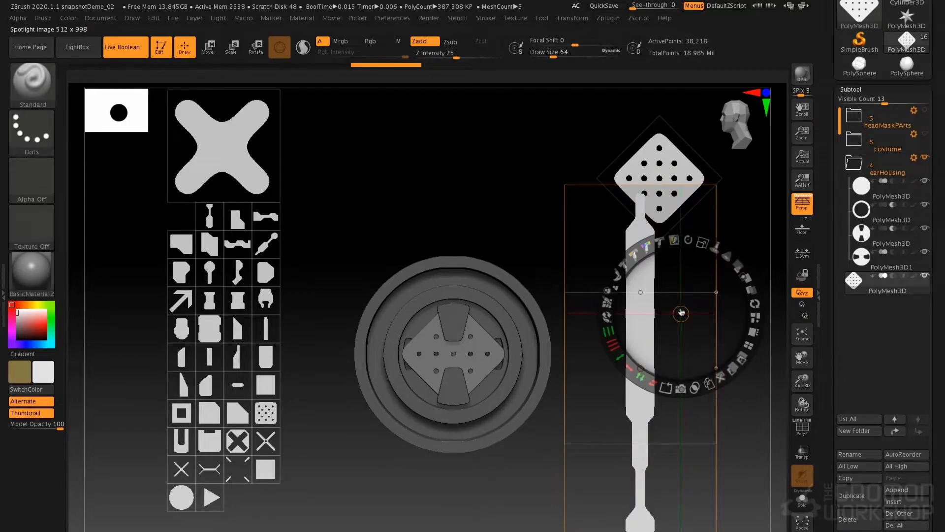
left_click_drag(663, 325, 662, 346)
- Scale the short rod slightly down over the long shape's upper end, subtract it, and move the perforated diamond image clear
left_click(716, 394)
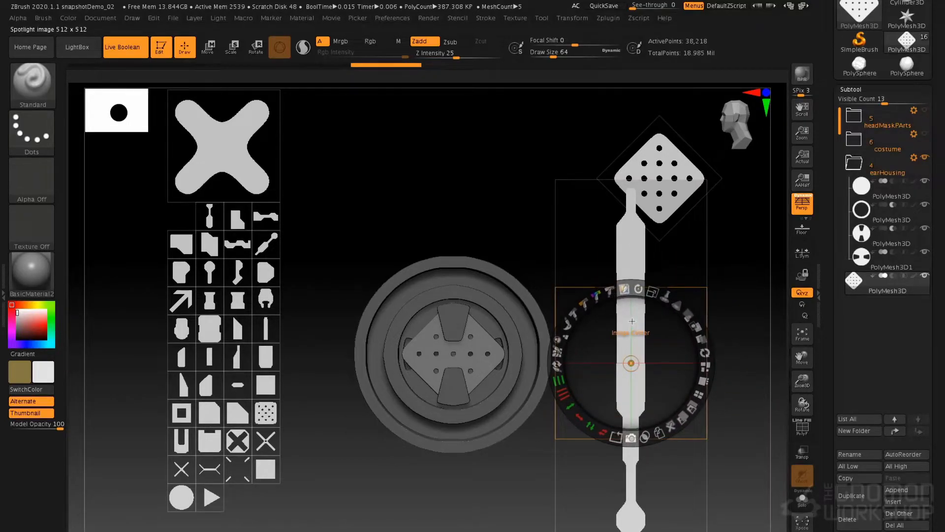
left_click_drag(632, 319, 630, 205)
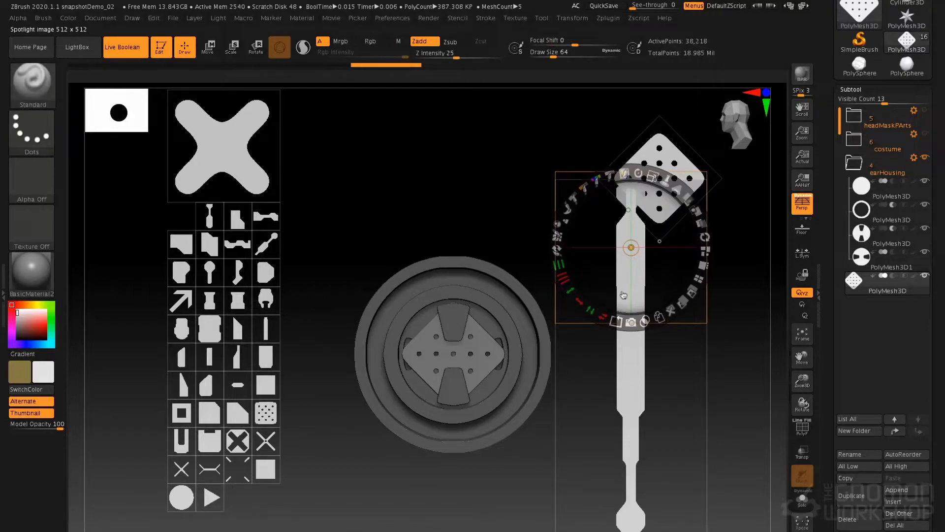
mouse_move(653, 174)
left_mouse_down()
mouse_move(640, 171)
mouse_move(652, 175)
left_mouse_up()
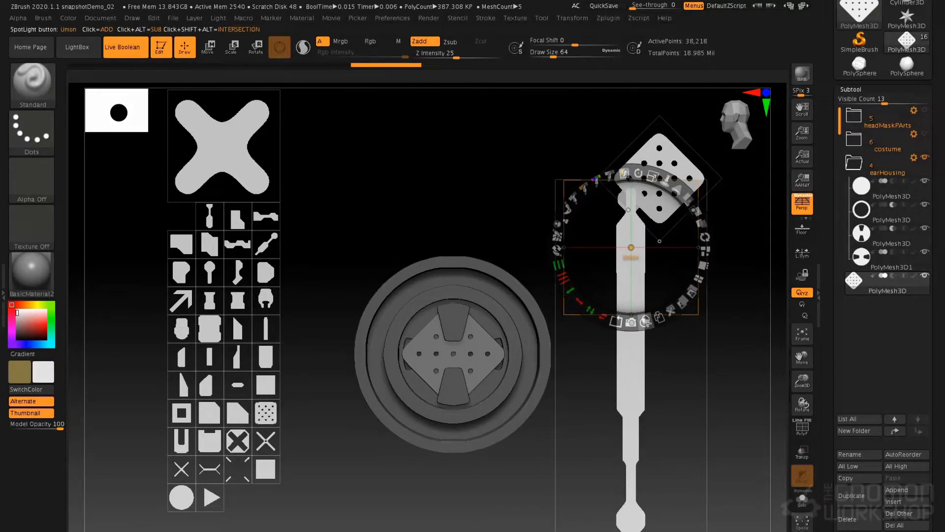
left_click_drag(638, 268, 718, 403)
left_click_drag(671, 155, 690, 83)
- Place the short rod over the middle of the long shape and subtract it there too
left_click_drag(706, 364, 661, 333)
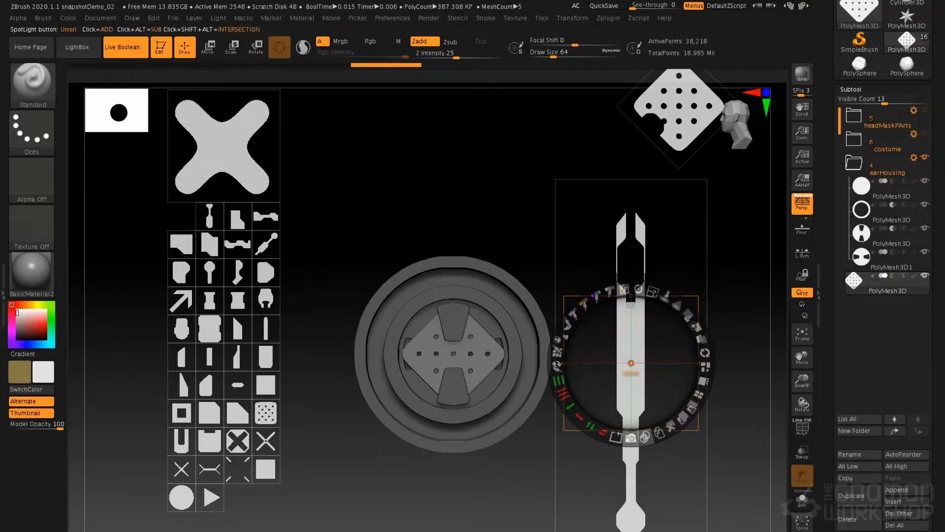
left_click(645, 437, "alt")
mouse_move(641, 389)
left_mouse_down()
mouse_move(676, 386)
mouse_move(686, 396)
mouse_move(677, 318)
mouse_move(652, 377)
left_mouse_up()
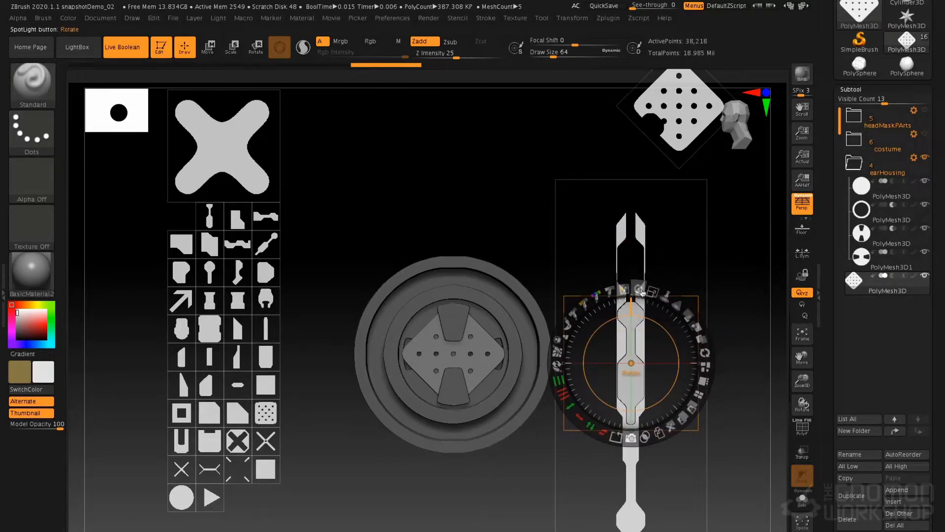
- Rotate the short rod to horizontal over the middle of the long shape and shorten it along its length
left_click_drag(639, 288, 670, 369)
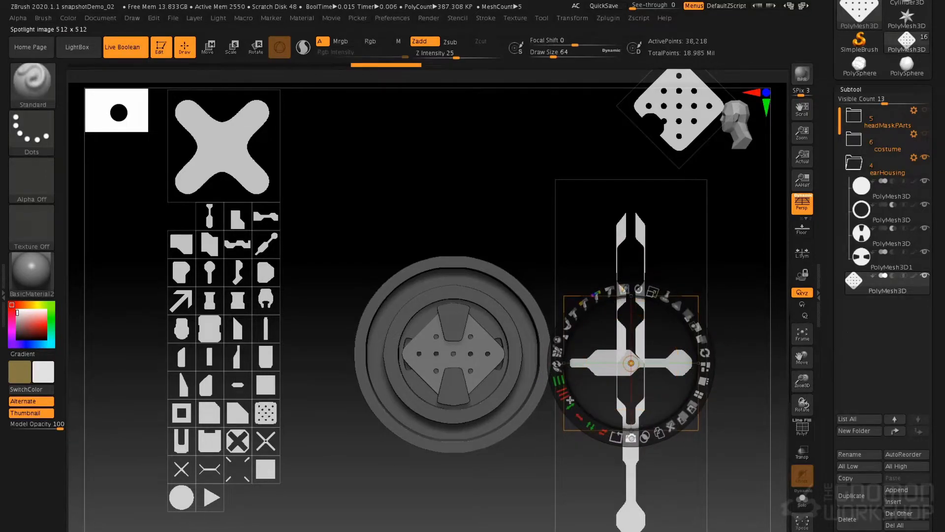
left_click_drag(569, 405, 601, 436)
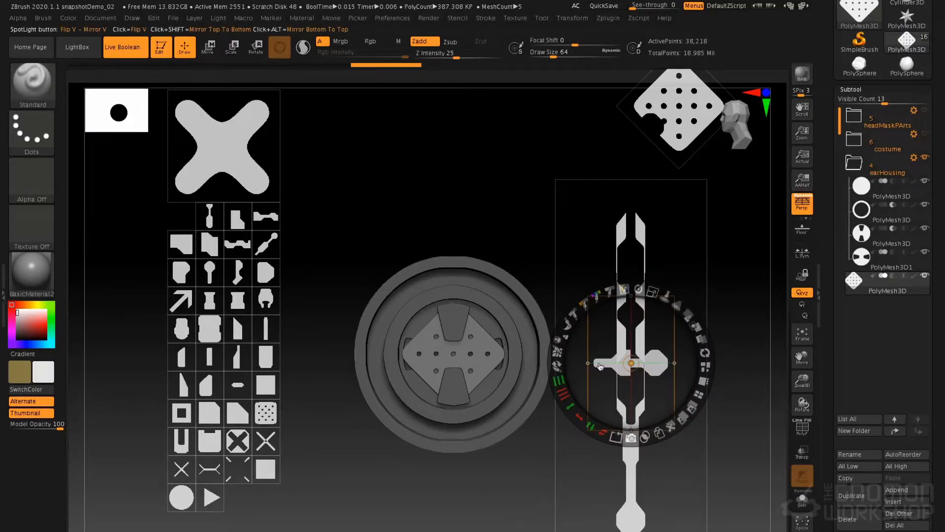
mouse_move(631, 363)
left_mouse_down()
mouse_move(642, 363)
mouse_move(631, 363)
left_mouse_up()
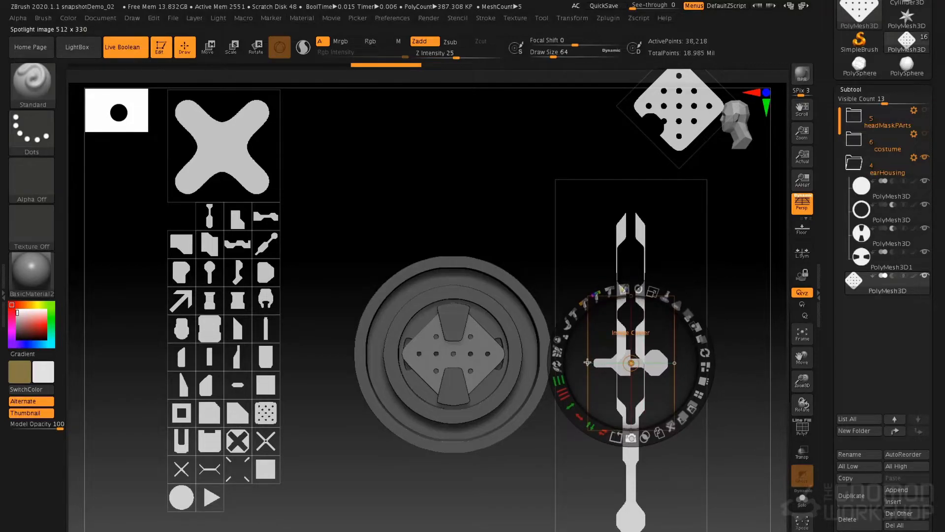
- Move the short rod so it projects sideways from the middle of the long shape and unite the two
mouse_move(590, 363)
left_mouse_down()
mouse_move(613, 364)
mouse_move(596, 365)
left_mouse_up()
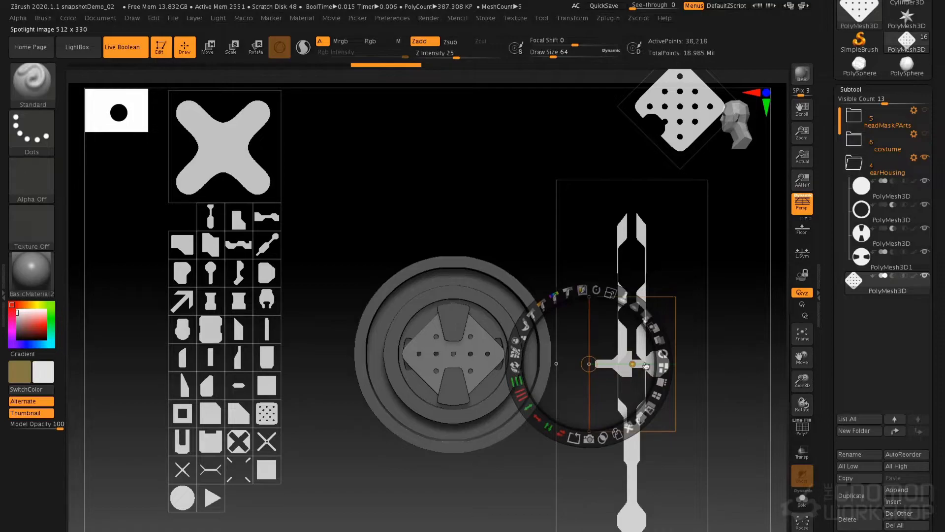
left_click_drag(646, 365, 674, 363)
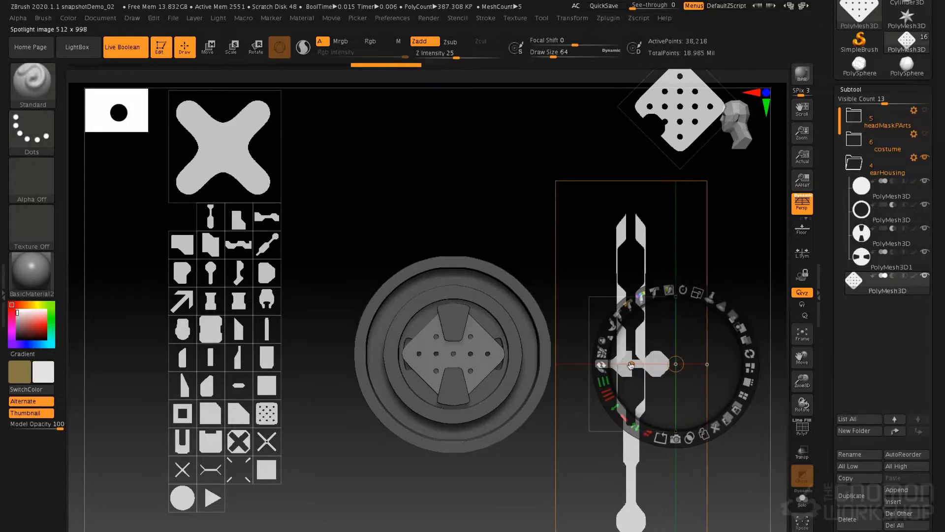
left_click_drag(676, 364, 649, 349)
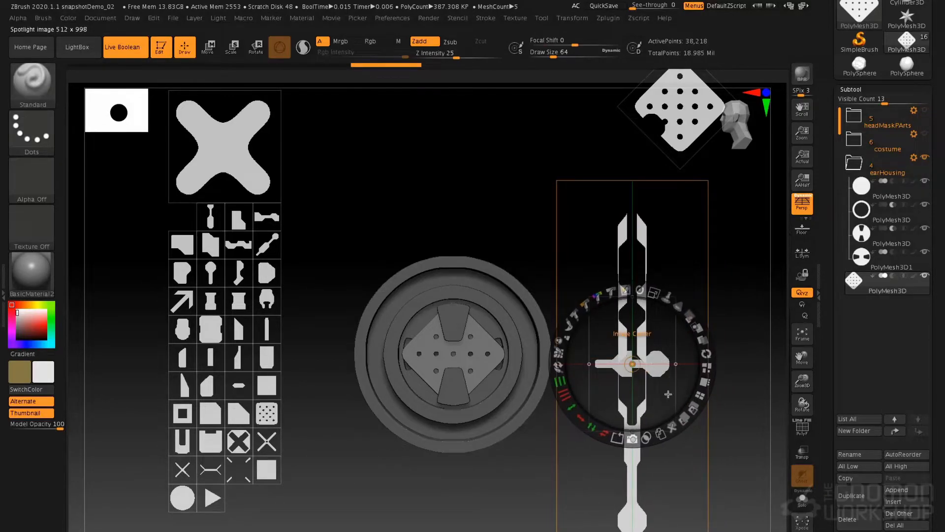
left_click(706, 384)
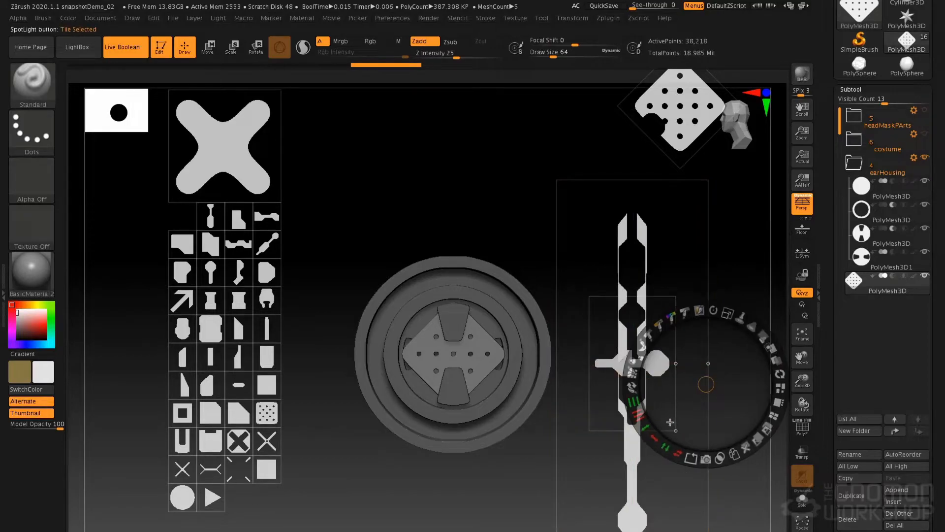
left_click(610, 339)
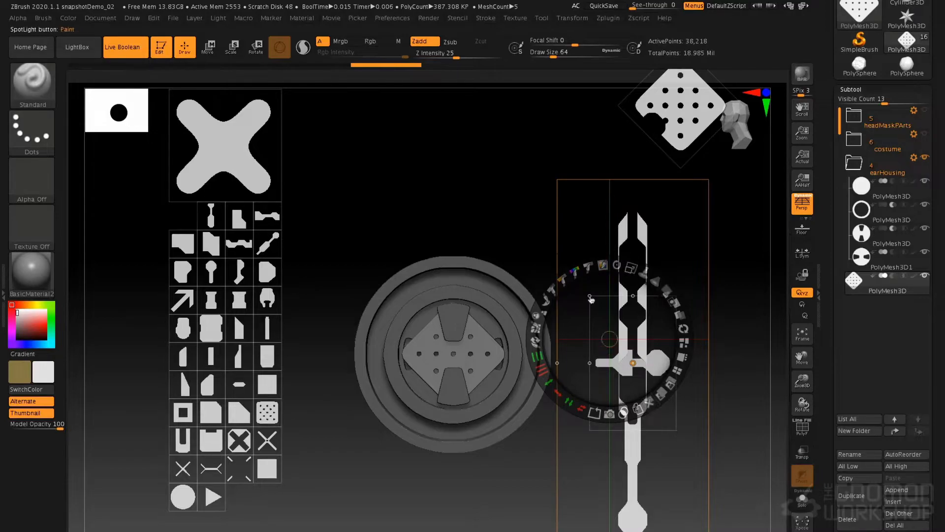
left_click(664, 394)
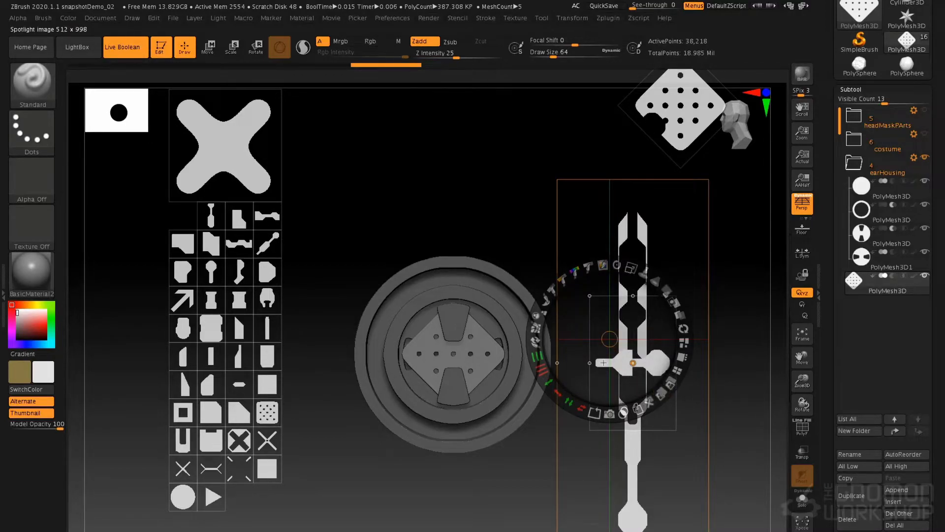
left_click_drag(615, 338, 637, 369)
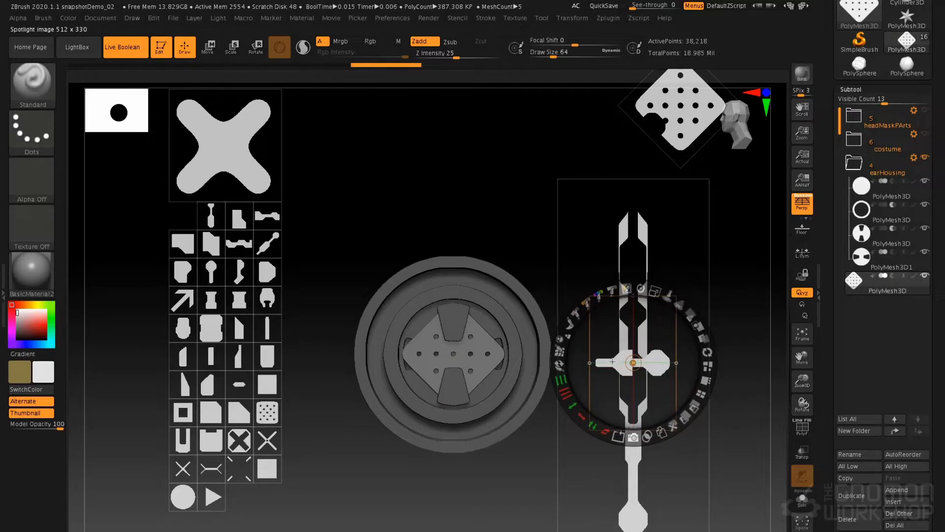
left_click_drag(611, 362, 634, 366)
left_click(669, 436)
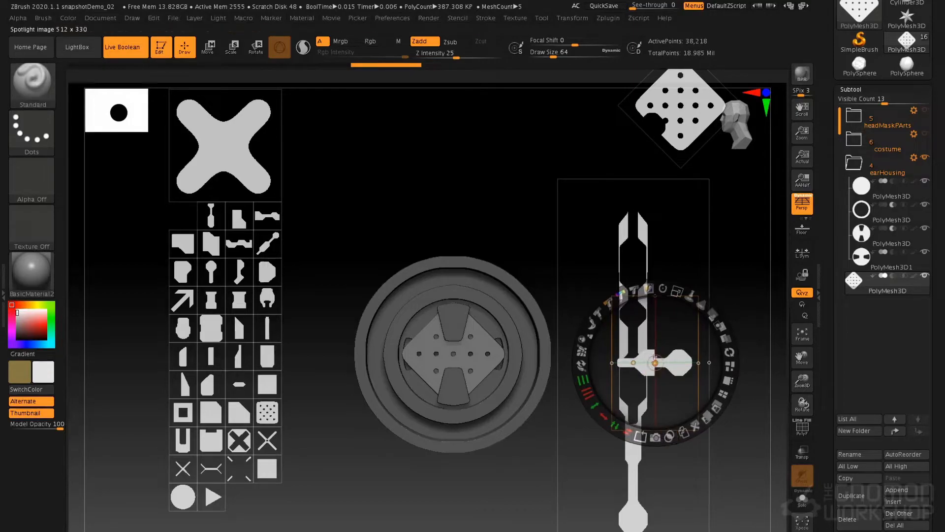
left_click(664, 287)
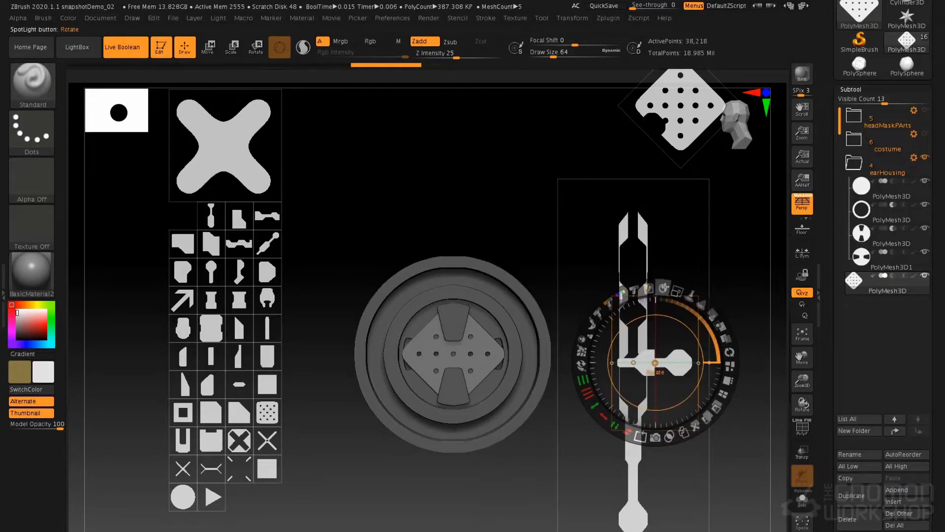
mouse_move(663, 287)
left_mouse_down()
mouse_move(699, 325)
mouse_move(677, 389)
mouse_move(652, 396)
left_mouse_up()
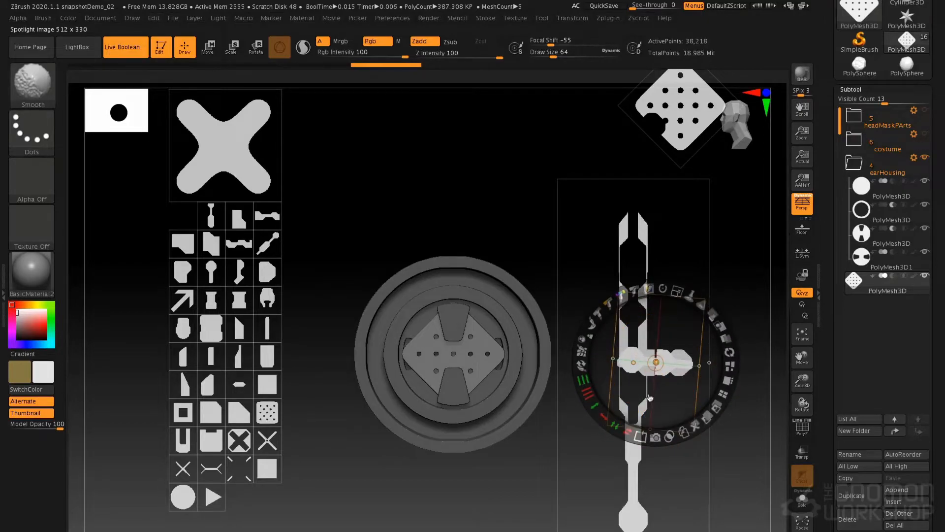
left_click_drag(661, 288, 670, 312, "shift")
key("ctrl+z")
key("ctrl+z")
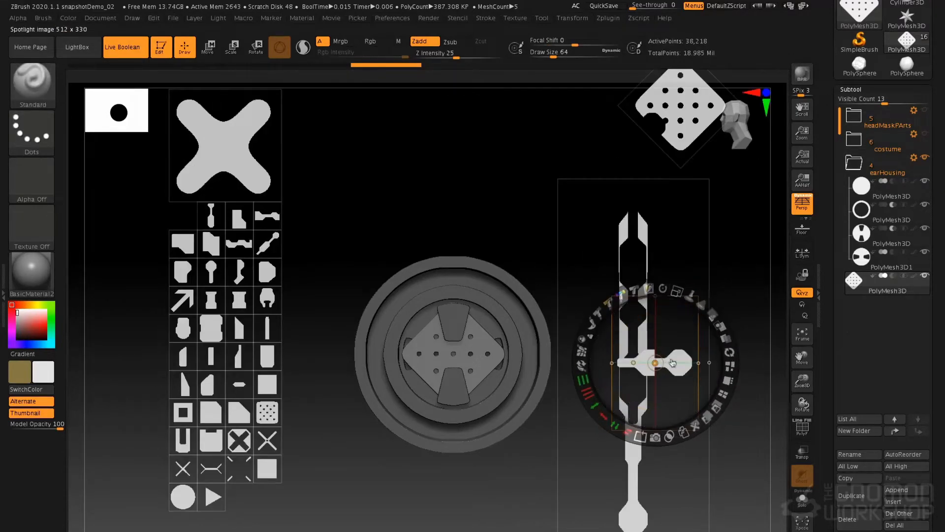
- Rotate the short rod 180° about the long shape's axis and align it opposite the existing side arm
left_click_drag(646, 369, 643, 368)
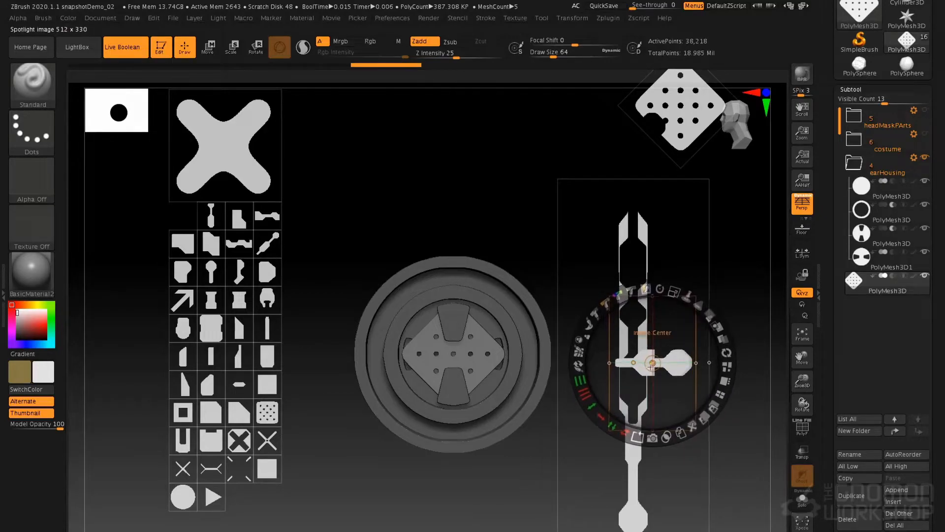
left_click_drag(678, 376, 658, 376)
left_click_drag(641, 289, 625, 390)
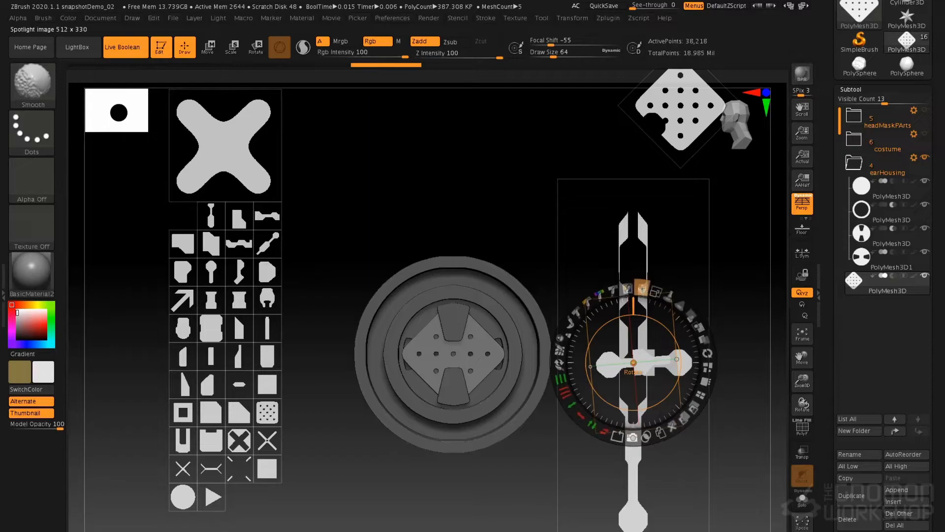
mouse_move(634, 364)
left_mouse_down()
mouse_move(651, 363)
mouse_move(616, 361)
left_mouse_up()
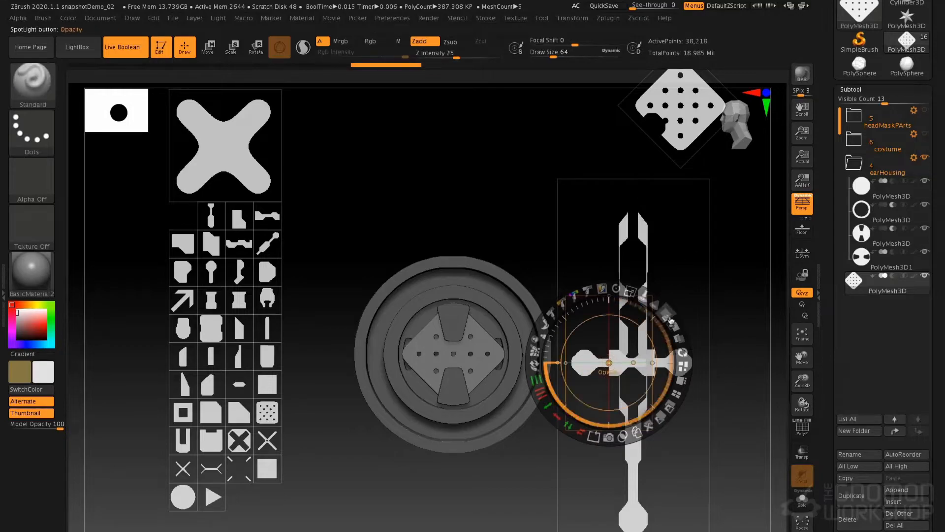
left_click_drag(628, 361, 631, 360)
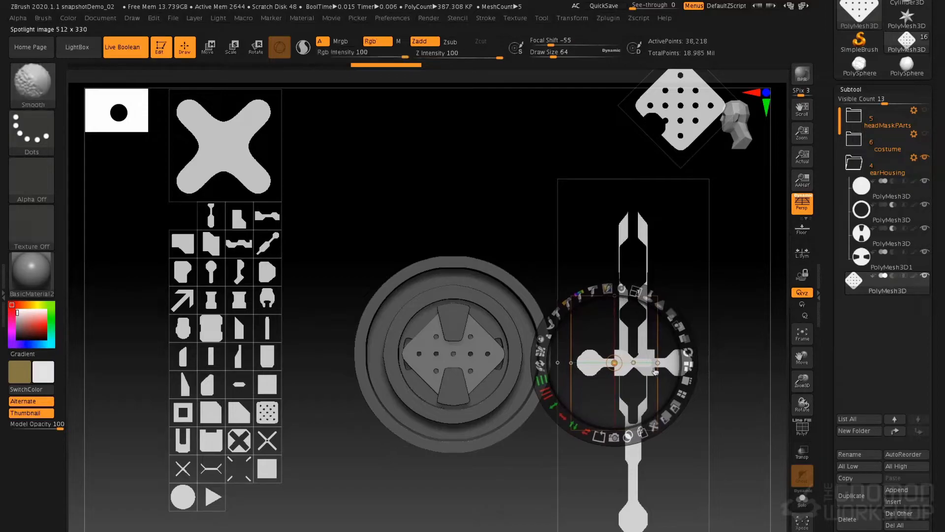
- Duplicate the short rod in Spotlight and park one of the two images in the empty area above the housing
left_click(643, 432)
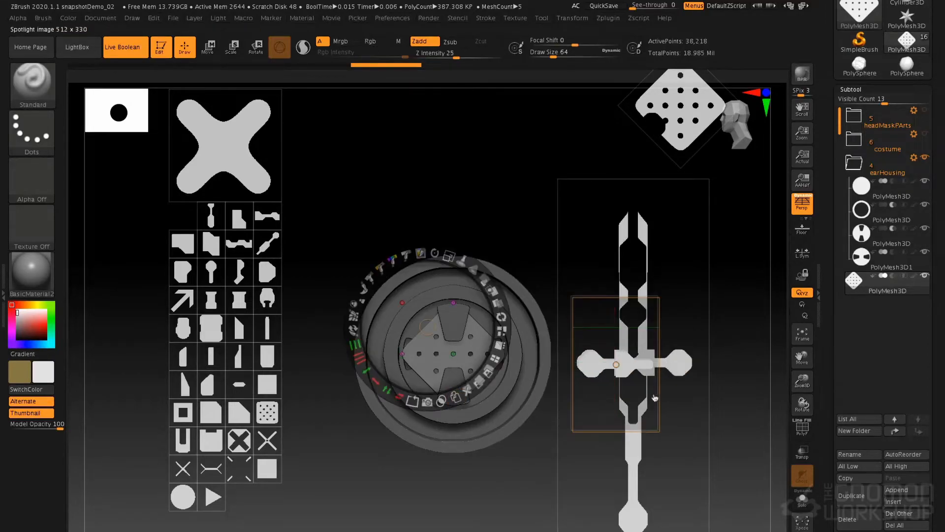
left_click_drag(626, 399, 669, 246)
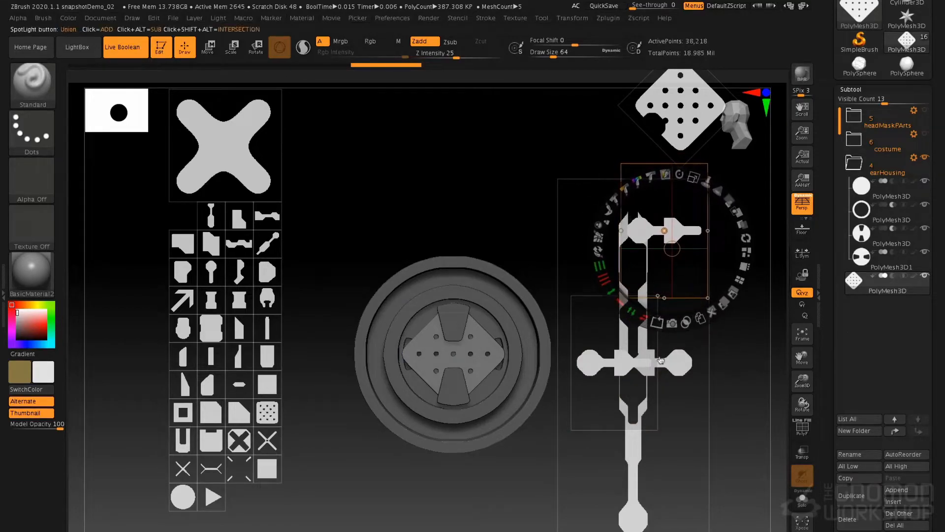
left_click_drag(669, 247, 543, 126)
- Unite the remaining short rod with the long shape as its second side arm, and move the rod image clear
left_click(602, 359)
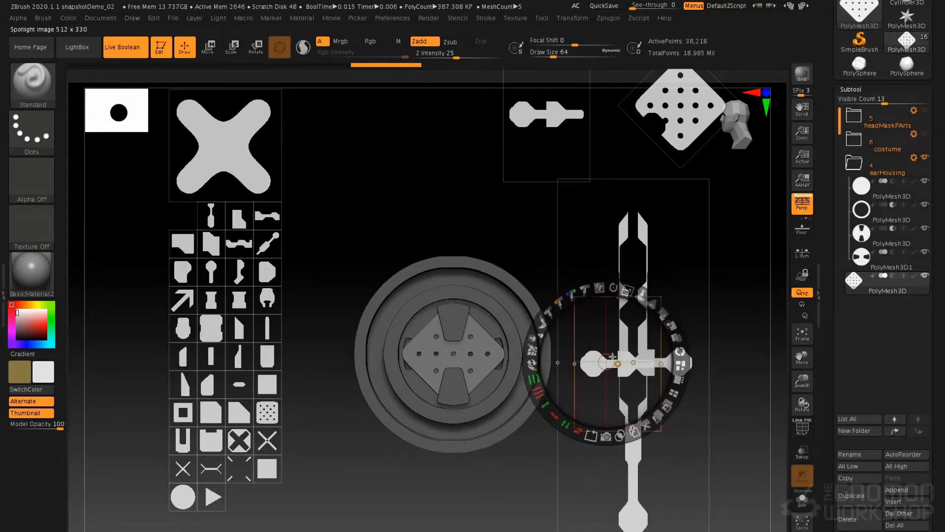
left_click(617, 433)
left_click_drag(594, 309, 772, 84)
- Centre the combined cross-shaped rod on the ear housing, rotate it diagonally, and turn it into a mesh with Snapshot3D
left_click(624, 323)
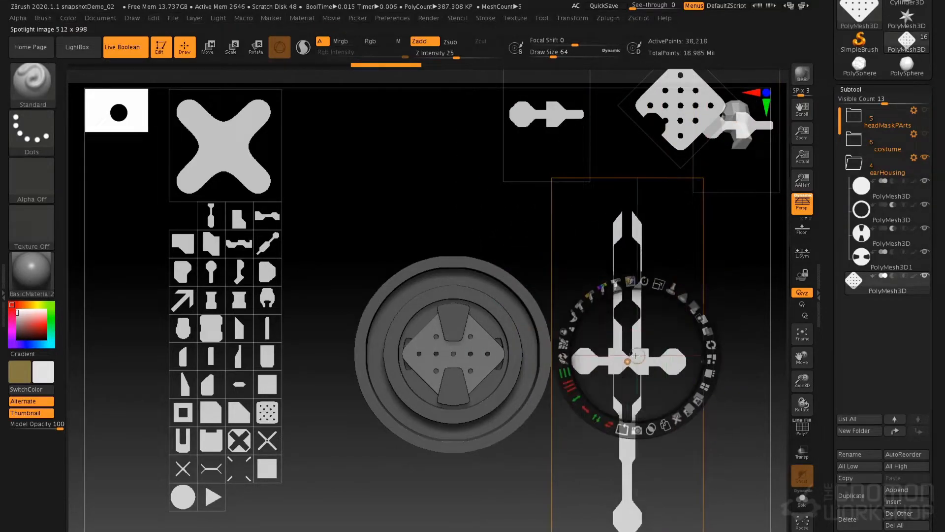
left_click_drag(659, 390, 484, 384)
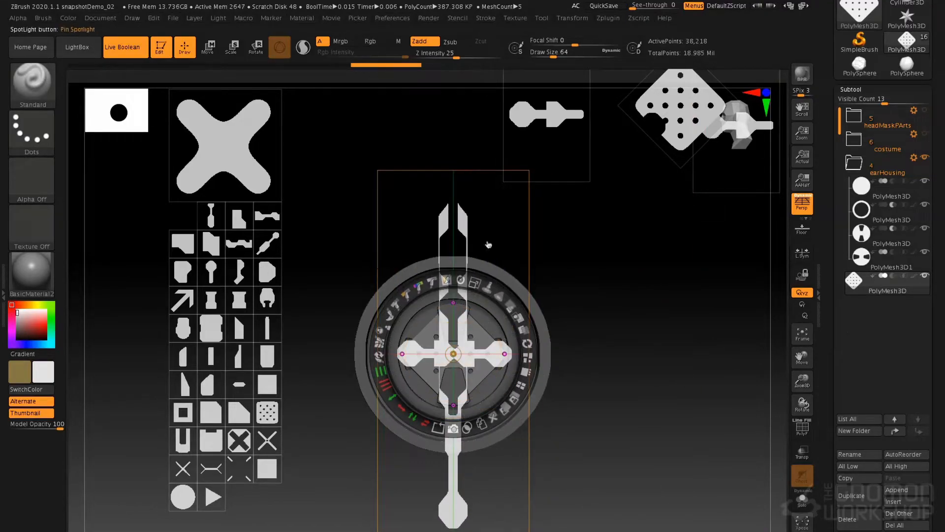
left_click_drag(469, 279, 470, 396)
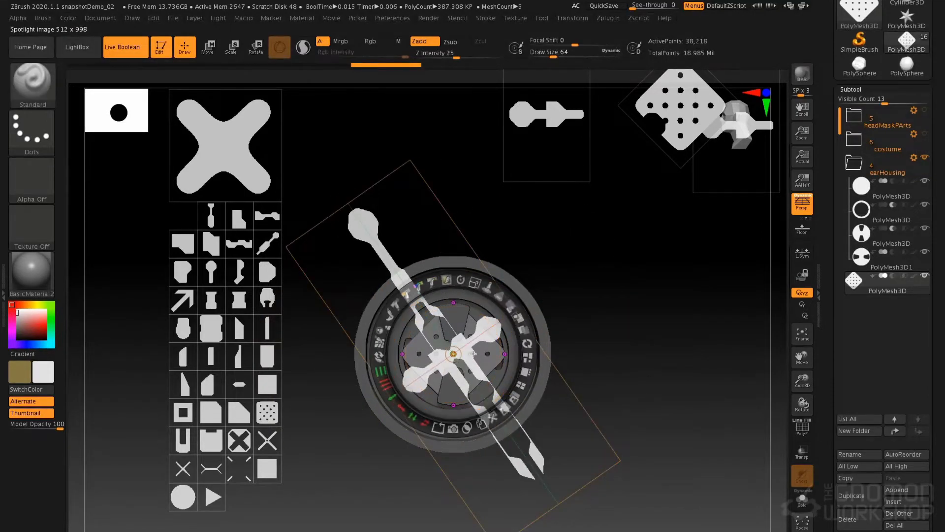
left_click(452, 429)
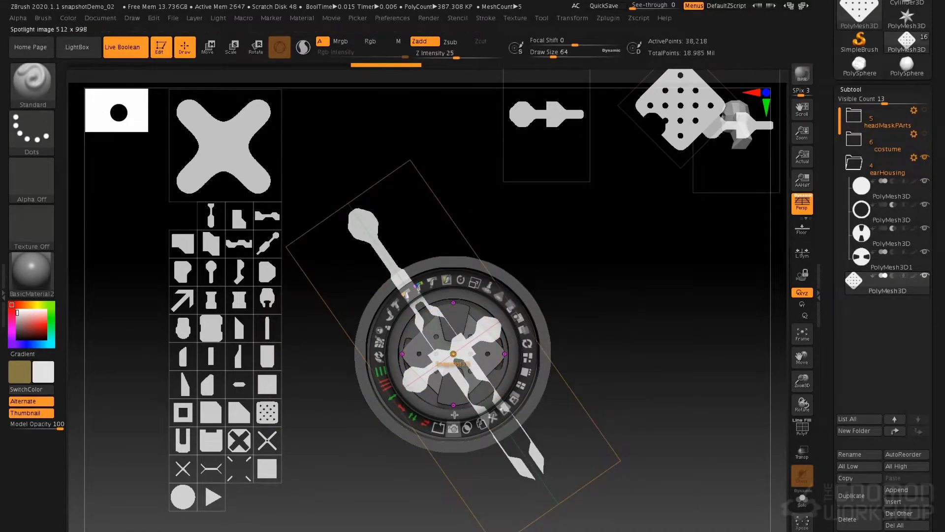
- Hide Spotlight and nudge the new cross-shaped rod mesh with the Move gizmo
key("shift+z")
left_click_drag(527, 242, 520, 277)
key("w")
left_click_drag(484, 355, 492, 358)
left_click_drag(548, 241, 522, 259)
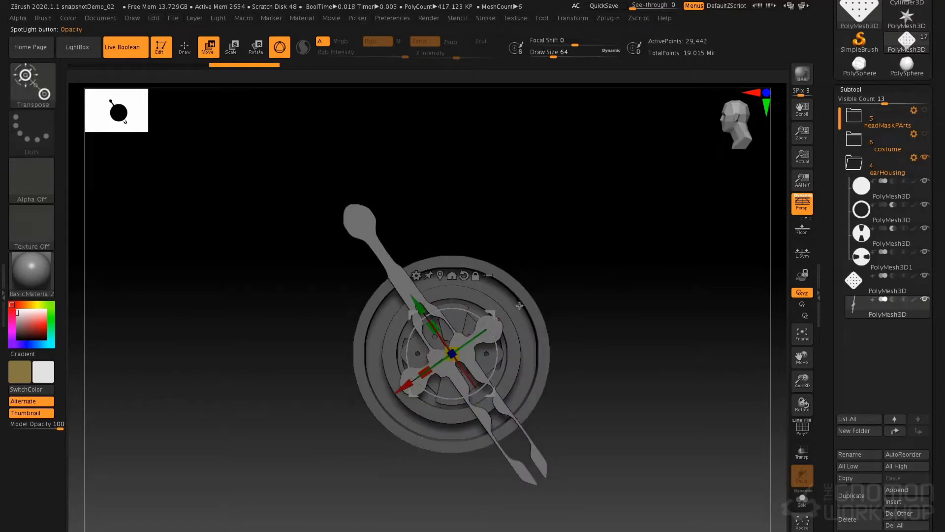
- Reopen Spotlight with perspective off and the rod mesh hidden, and realign the cross-shaped rod image over the housing
key("shift+z")
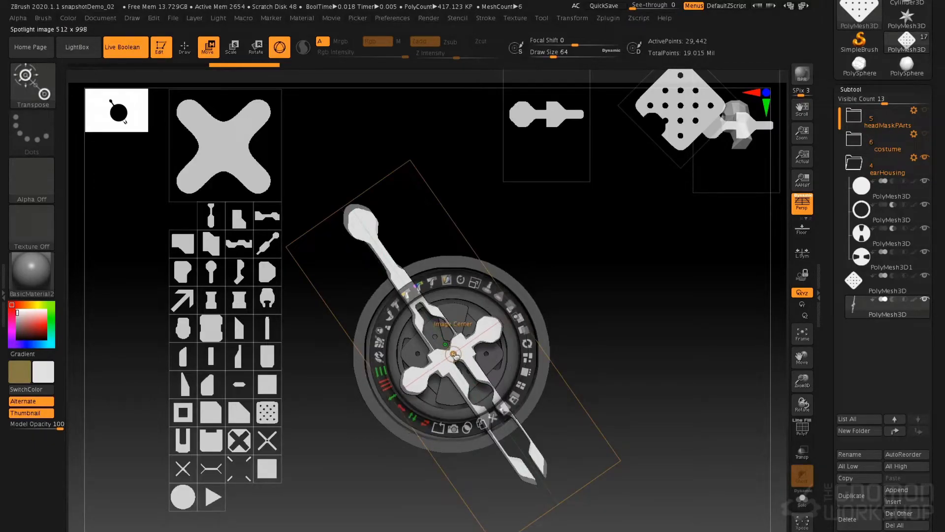
mouse_move(481, 365)
left_mouse_down()
mouse_move(473, 356)
mouse_move(483, 368)
left_mouse_up()
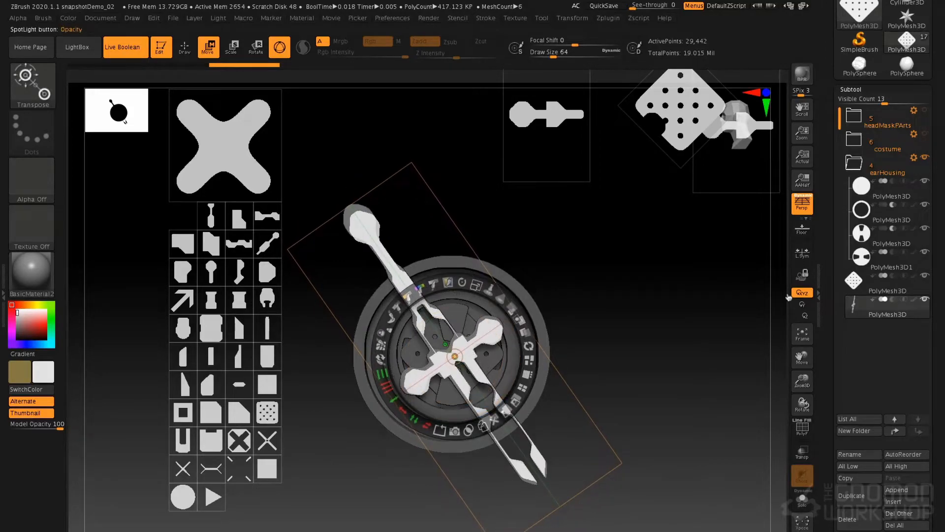
mouse_move(478, 359)
left_mouse_down()
mouse_move(468, 348)
mouse_move(471, 360)
left_mouse_up()
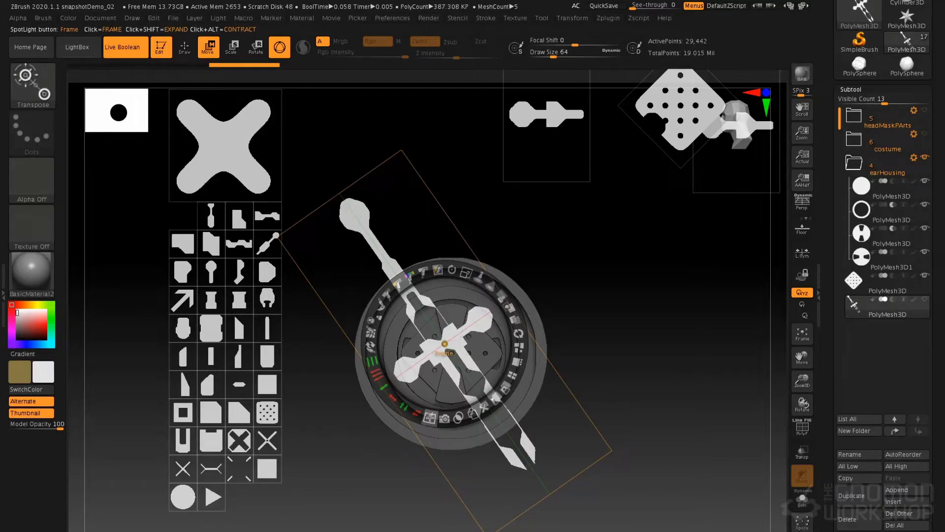
- Apply Frame to the cross-shaped rod image, create a subtractive mesh from it with Snapshot3D, and hide Spotlight
left_click(429, 417)
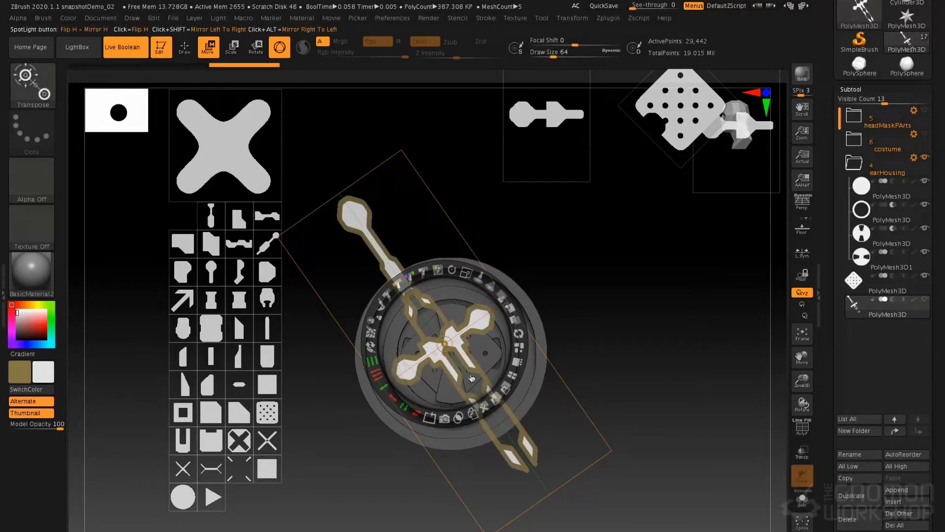
left_click(445, 420)
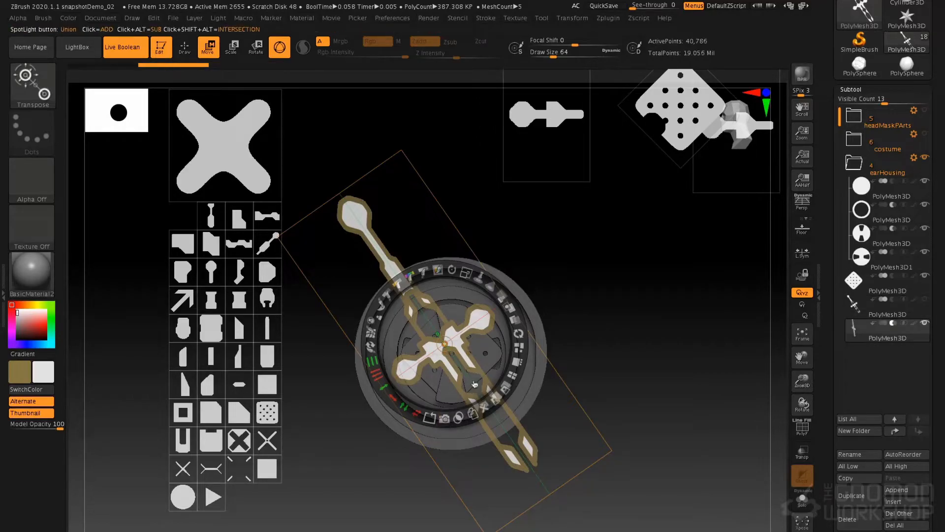
key("shift+z")
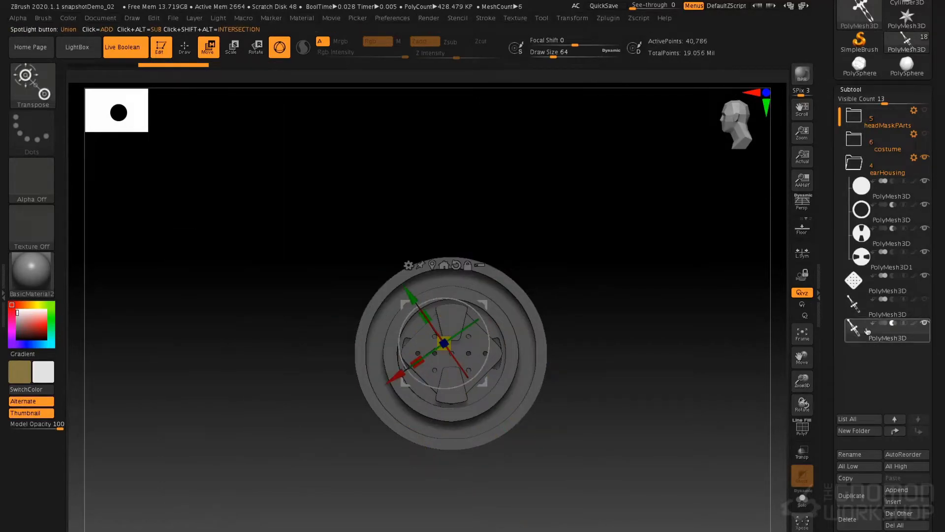
- Reposition the subtractive rod mesh in the housing's depth with the gizmo, showing PolyFrame only while adjusting
mouse_move(707, 323)
left_mouse_down()
mouse_move(680, 305)
mouse_move(704, 310)
left_mouse_up()
key("shift+f")
mouse_move(553, 253)
left_mouse_down()
mouse_move(569, 267)
mouse_move(540, 251)
mouse_move(553, 250)
left_mouse_up()
mouse_move(465, 347)
left_mouse_down()
mouse_move(462, 354)
mouse_move(487, 360)
mouse_move(470, 363)
left_mouse_up()
key("shift+f")
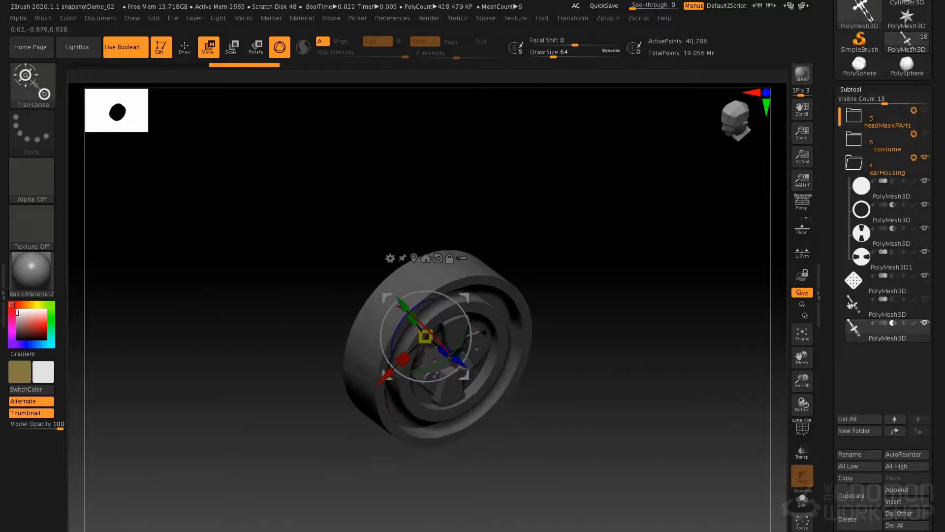
- Put the perforated diamond and both rod meshes into the earHousing folder, and unhide the additive rod mesh
mouse_move(857, 283)
left_mouse_down()
mouse_move(858, 269)
mouse_move(862, 288)
left_mouse_up()
left_click_drag(856, 329, 865, 313)
left_click(925, 299)
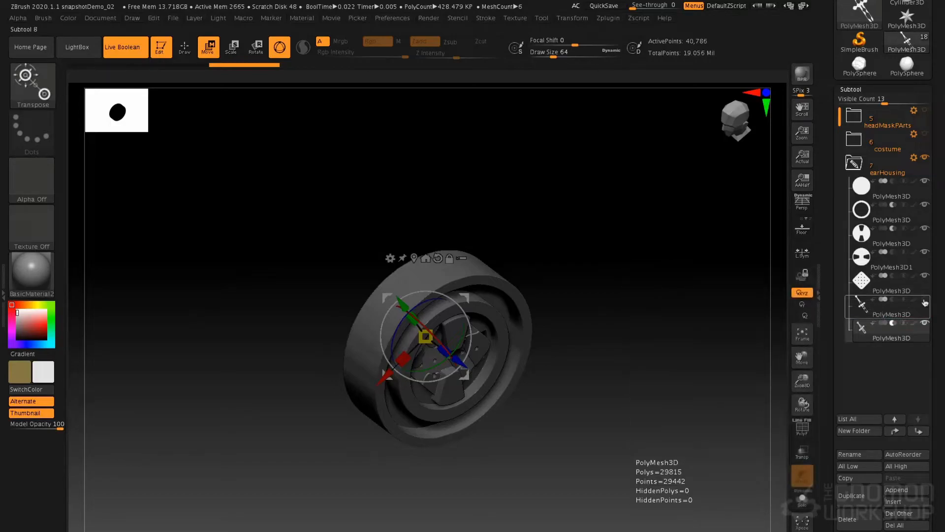
left_click(893, 300)
left_click_drag(565, 238, 575, 266)
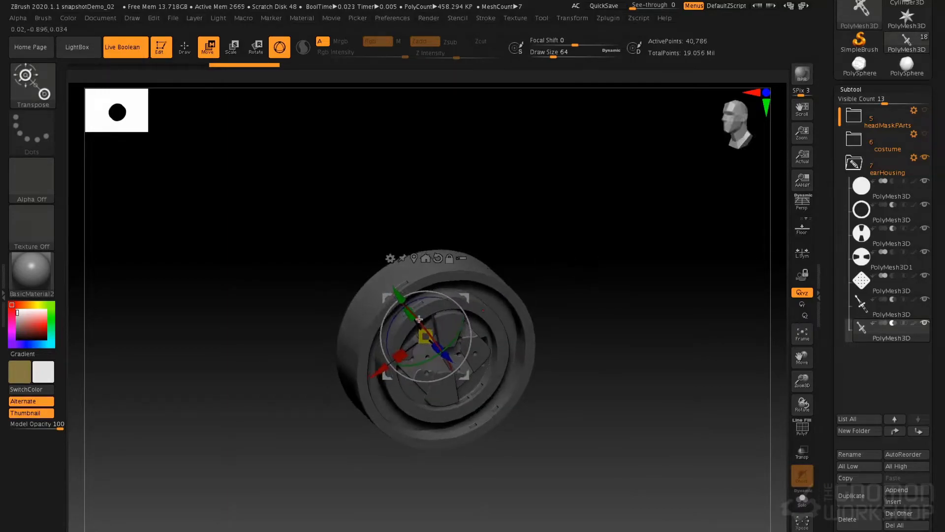
- Try shifting the subtractive rod mesh within the housing using the gizmo
left_click_drag(426, 337, 433, 345)
right_click_drag(433, 350, 454, 364)
left_click_drag(454, 363, 464, 367)
right_click_drag(512, 348, 496, 305)
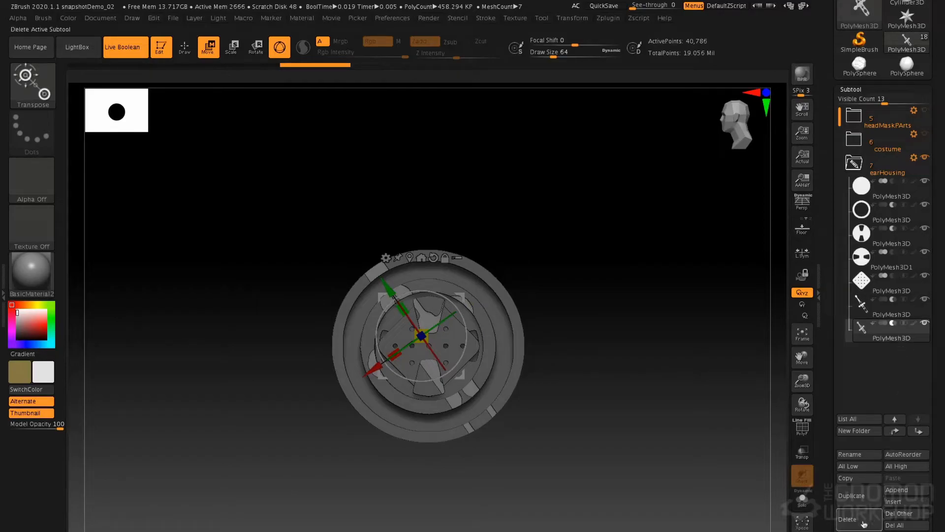
- Delete the subtractive rod subtool, set the remaining rod mesh to additive, and show PolyFrame
left_click(847, 519)
left_click(786, 529)
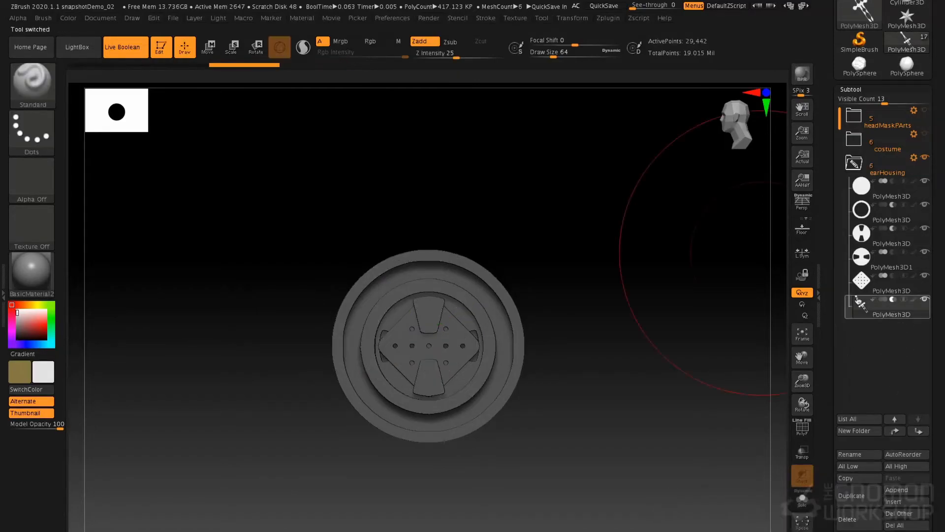
left_click(884, 299)
left_click_drag(526, 265, 553, 302)
key("shift+f")
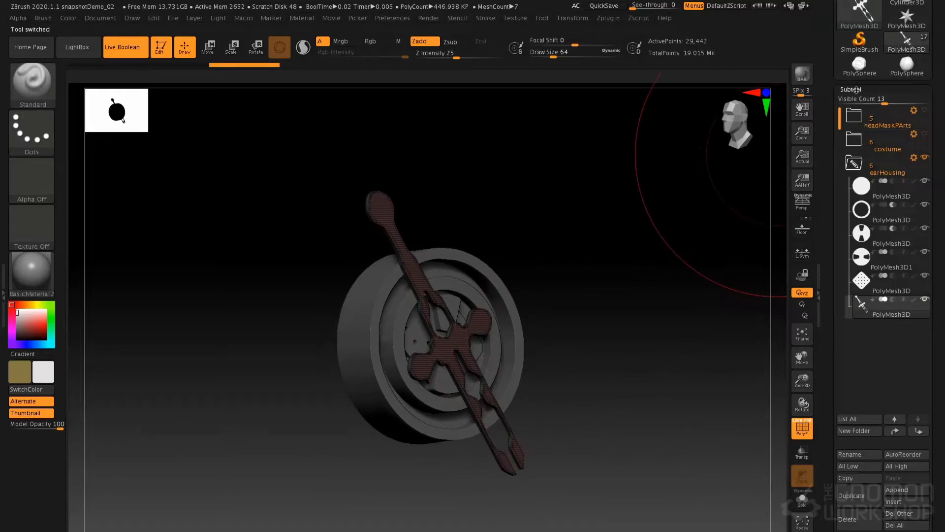
- Bevel the rod mesh's edges using the Crease bevel with a Bevel Width of 0.00562, then hide PolyFrame
left_click(856, 90)
left_click(855, 101)
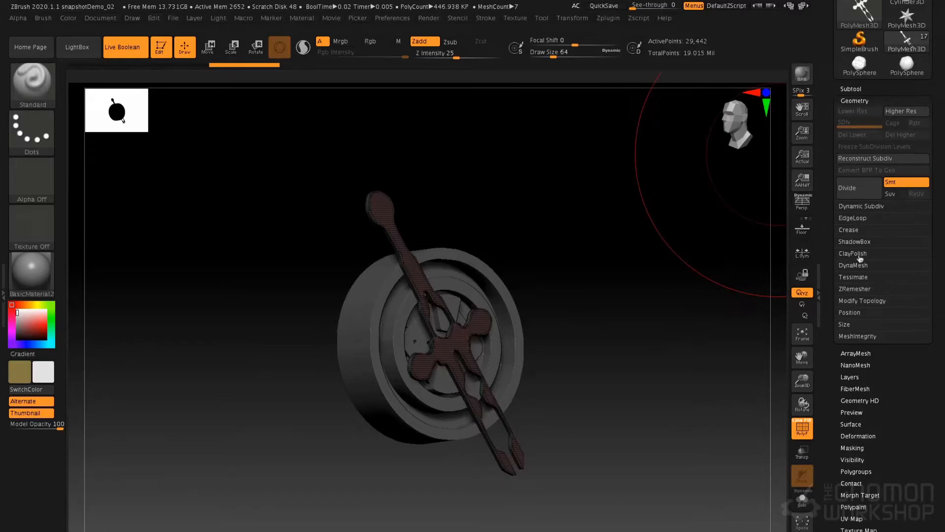
left_click(856, 231)
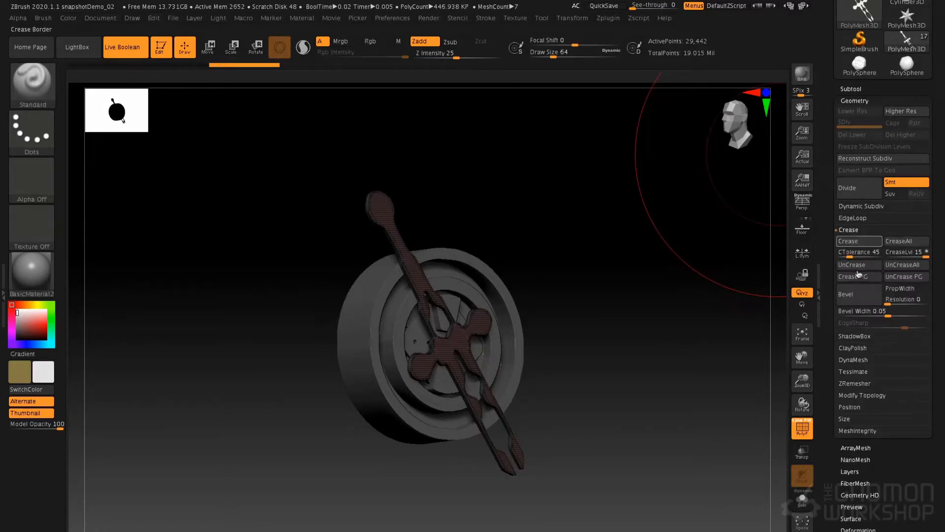
left_click_drag(640, 260, 672, 396, "alt")
left_click_drag(703, 275, 709, 308, "alt")
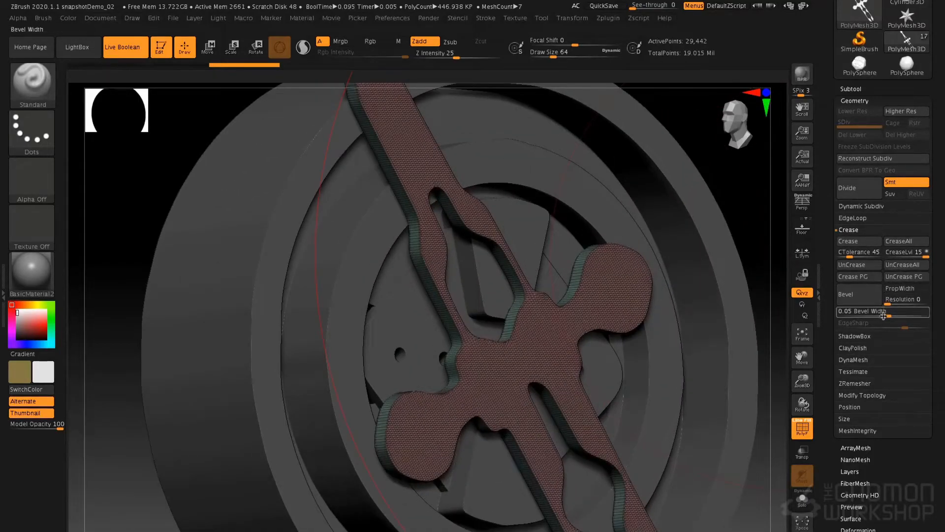
left_click_drag(888, 314, 868, 311, "ctrl")
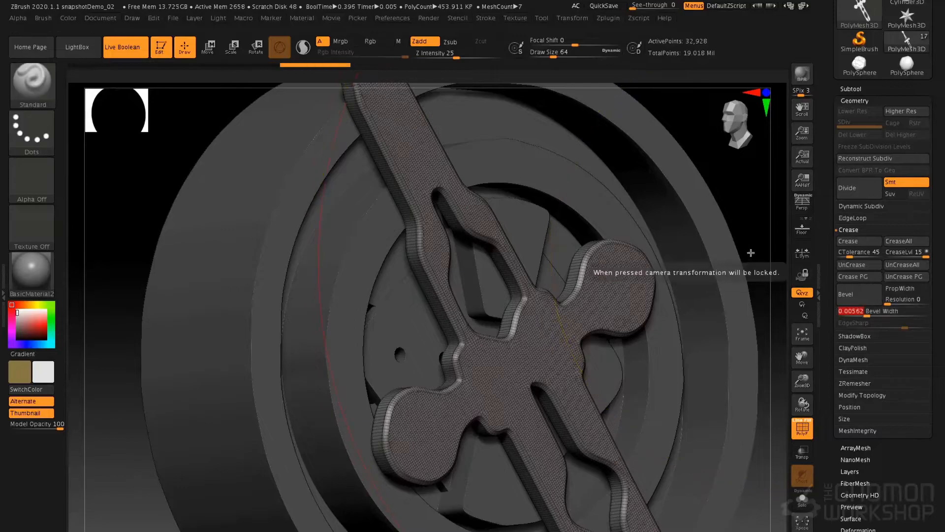
key("shift+f")
- Move the rod mesh back along Z into the housing so only its ends protrude past the rim
right_click_drag(556, 282, 626, 265, "ctrl")
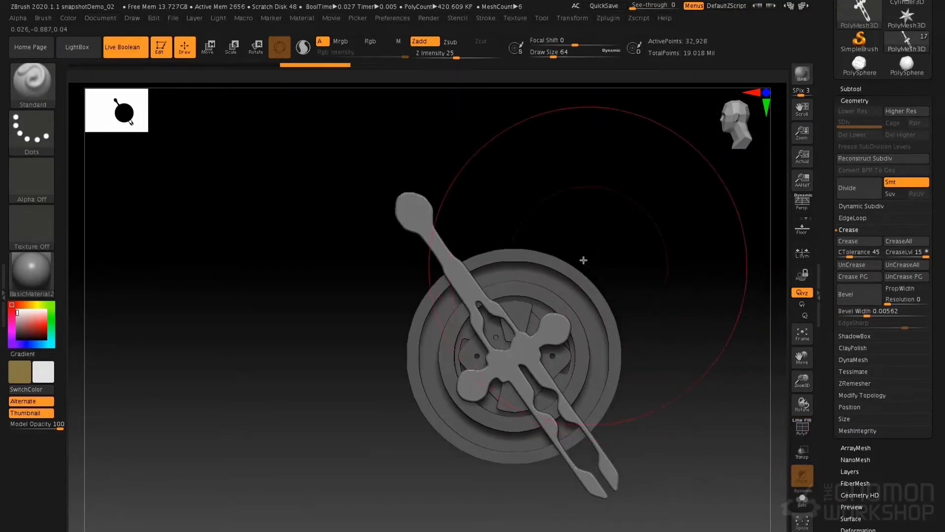
key("w")
left_click_drag(618, 228, 662, 256)
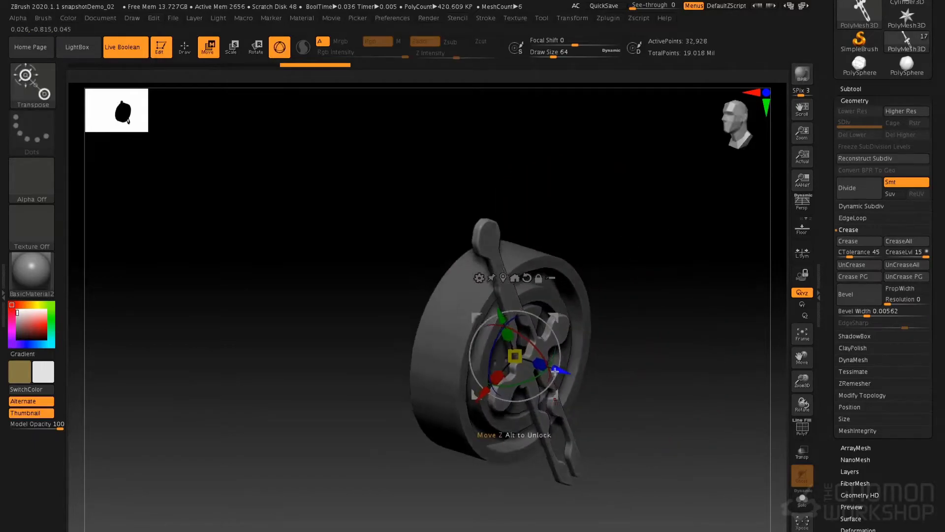
left_click_drag(562, 373, 530, 355)
left_click_drag(648, 217, 616, 253)
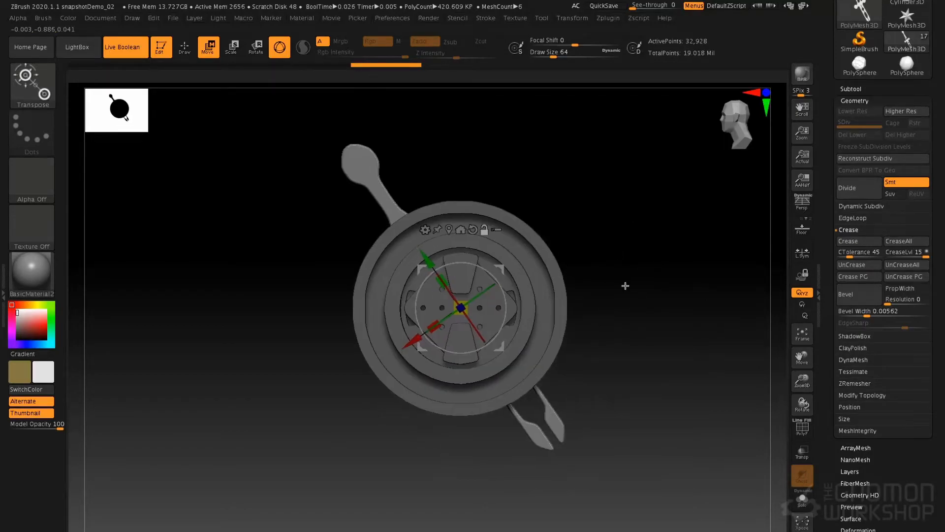
- Duplicate the rod mesh and rotate the copy in the front view so the two rods cross in an X
left_click(857, 90)
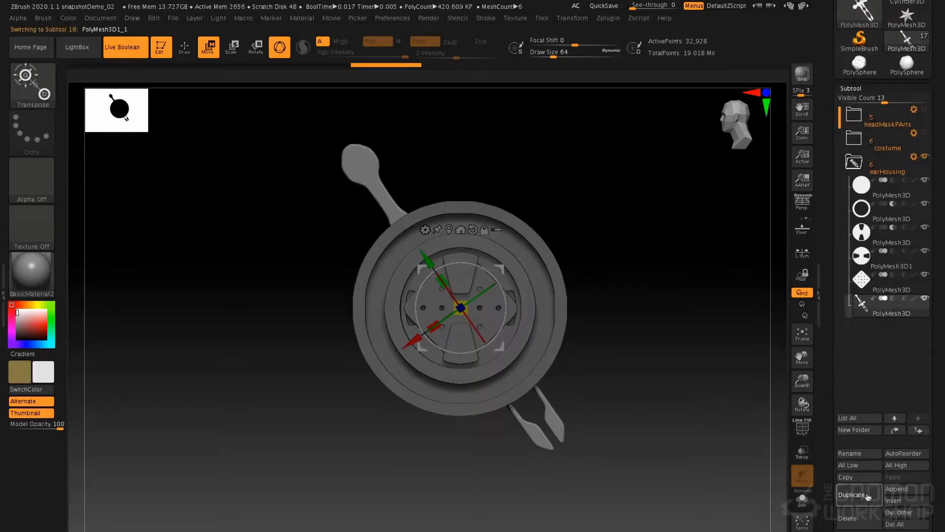
left_click(867, 496)
left_click_drag(478, 267, 506, 316)
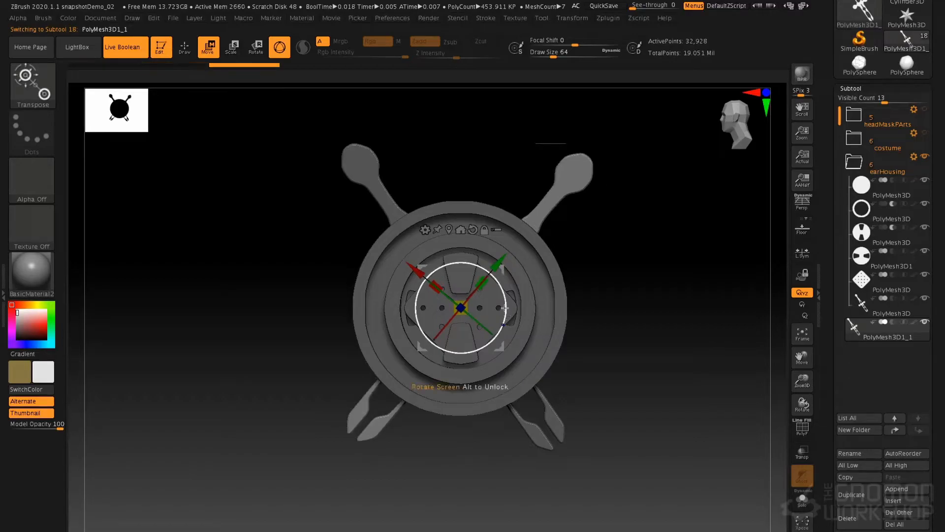
- Put the duplicated rod into the earHousing folder and merge the original rod down with it into one subtool
left_click_drag(867, 333, 878, 308)
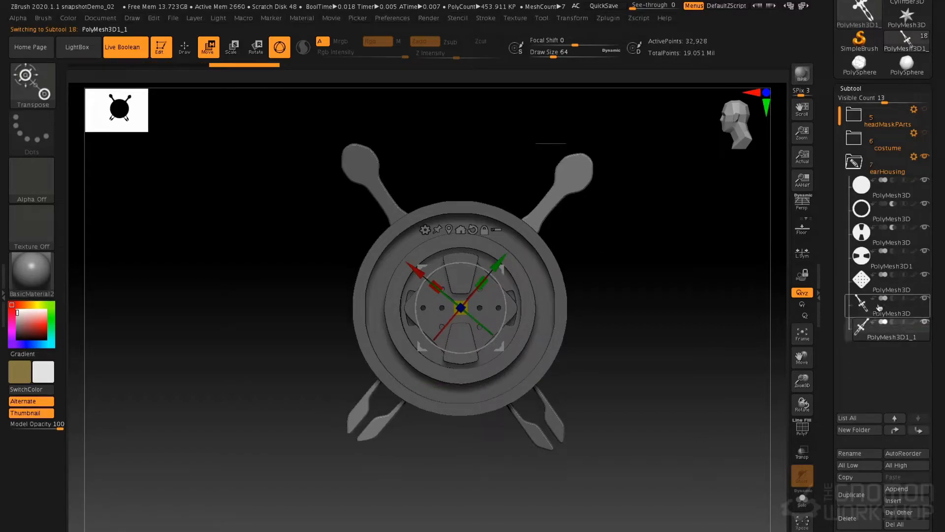
left_click(870, 307)
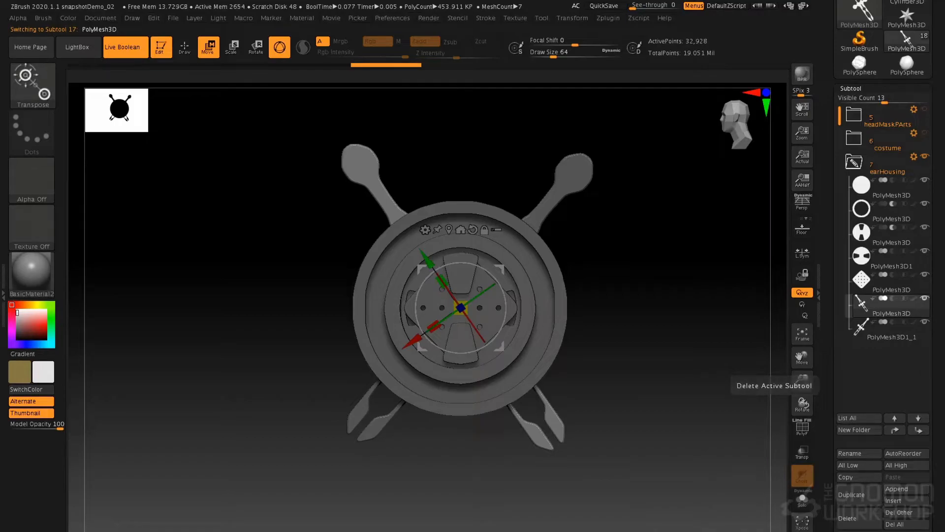
left_click(807, 530)
left_click_drag(491, 125, 517, 173)
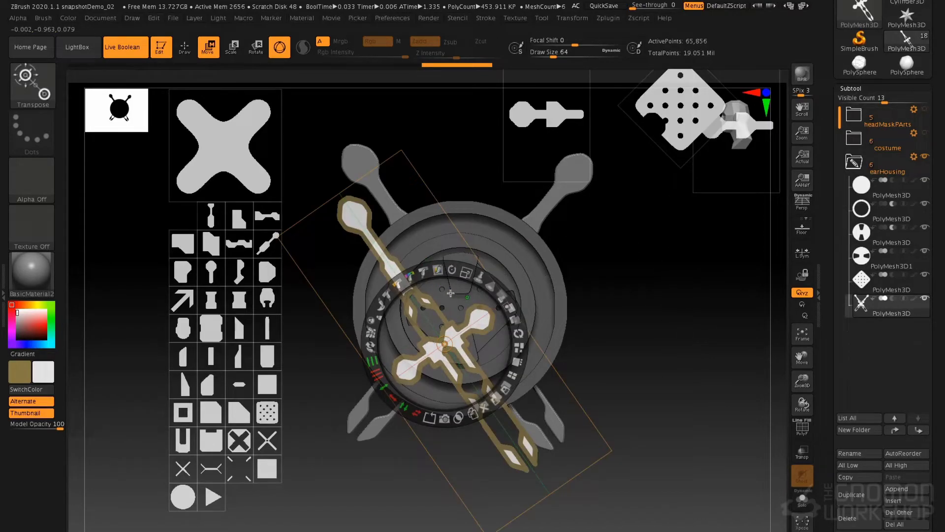
- Load the 512_HardSurface Spotlight set and place a duplicate of its circle shape beside the housing
left_click_drag(450, 293, 752, 325)
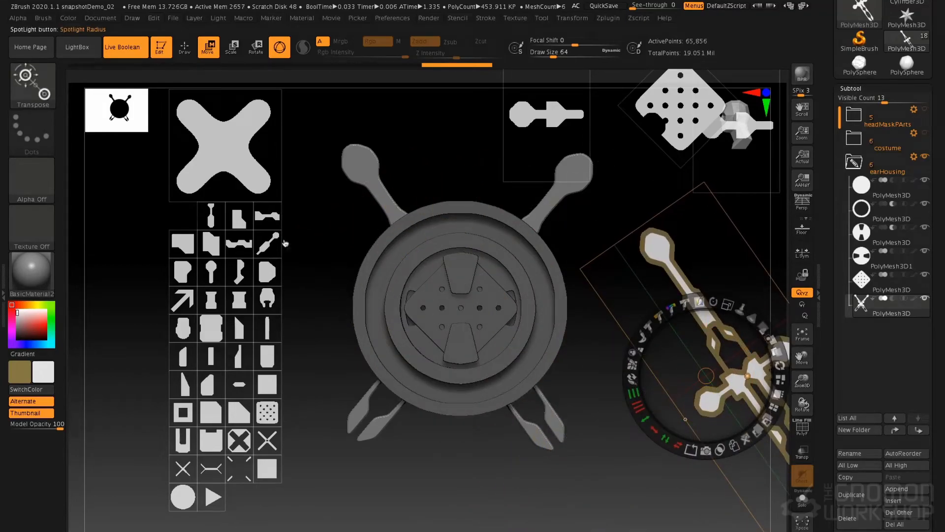
left_click(83, 47)
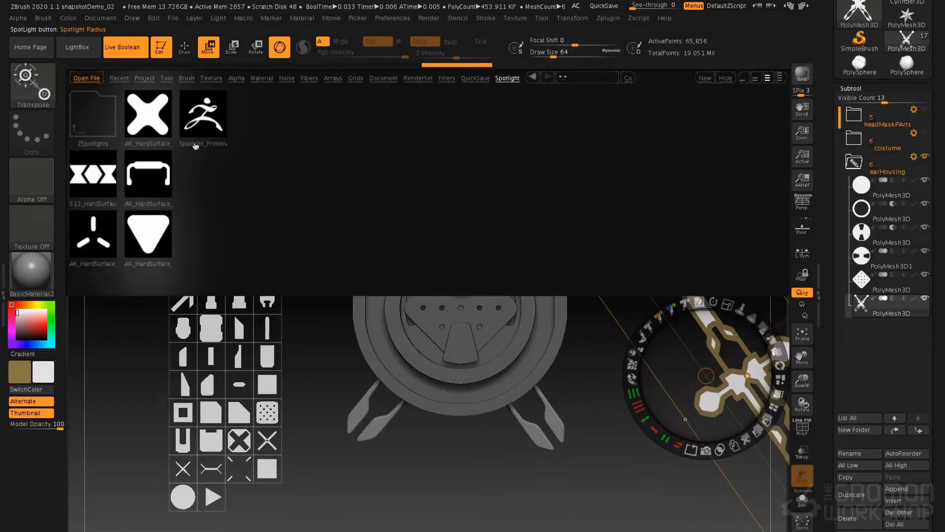
double_click(103, 173)
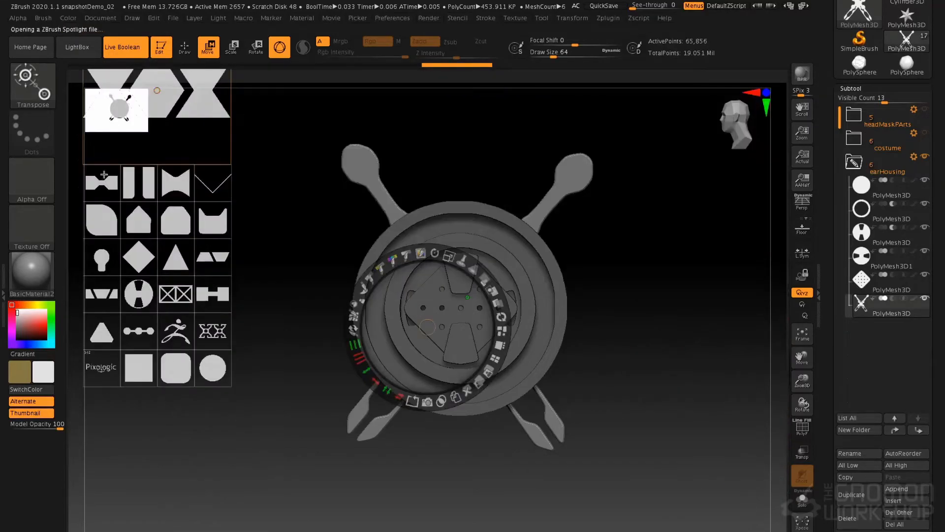
left_click(224, 368)
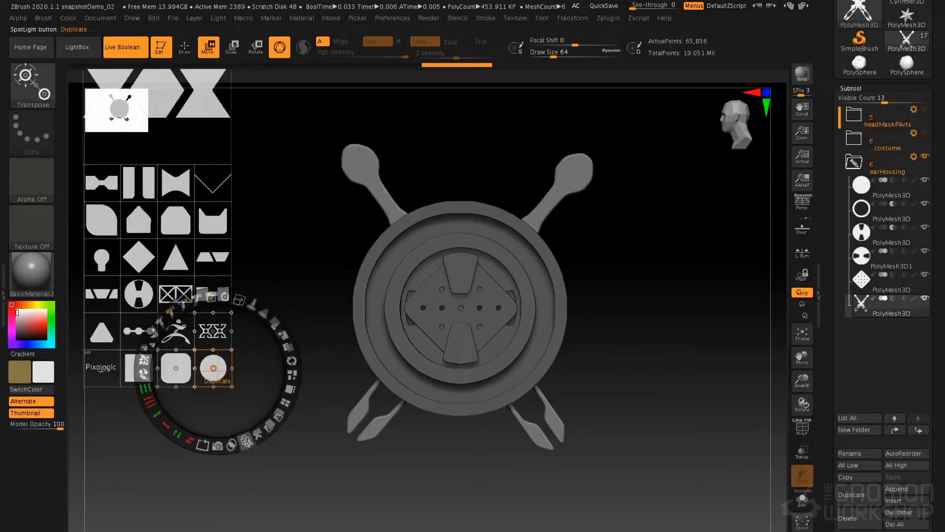
left_click(217, 381)
left_click_drag(213, 368, 365, 355)
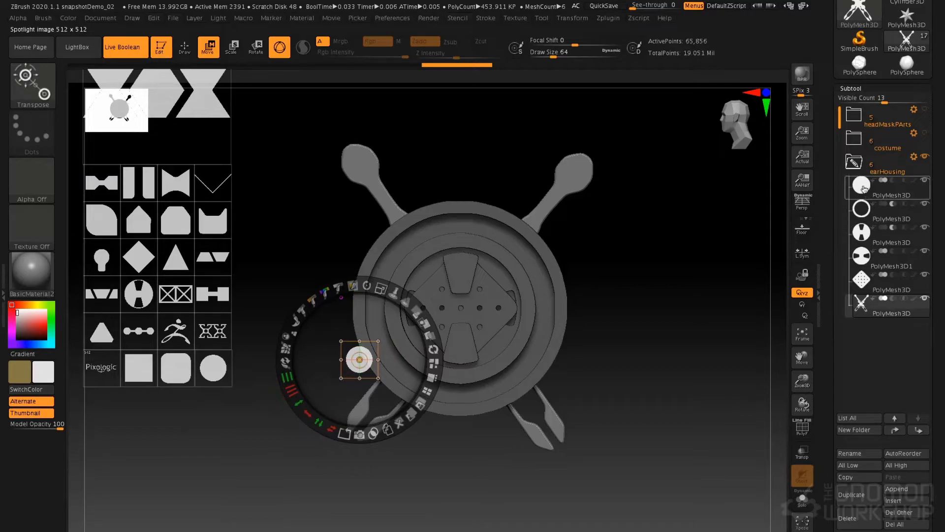
- Select the base disc subtool and scale the circle image to the housing's outer diameter, centred over it
left_click(832, 199)
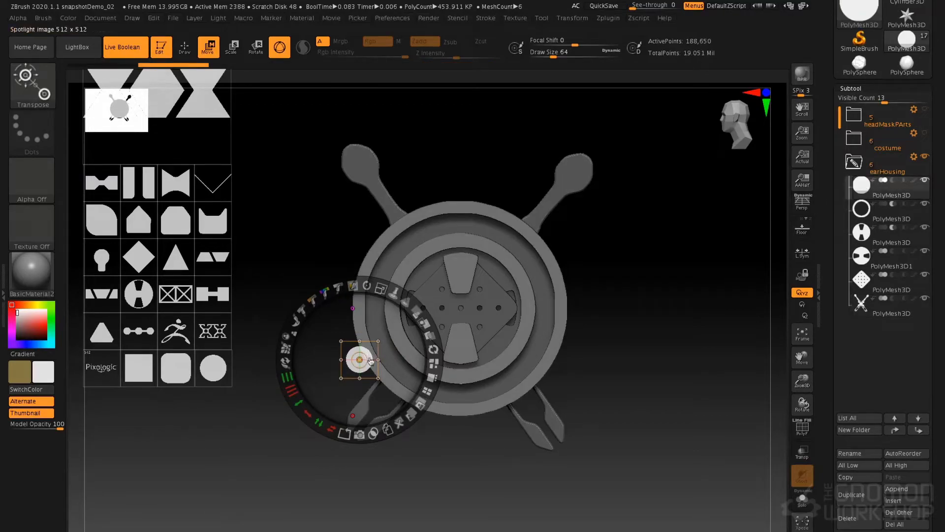
left_click_drag(381, 288, 432, 362)
left_click_drag(378, 375, 478, 323)
left_click_drag(467, 243, 487, 291)
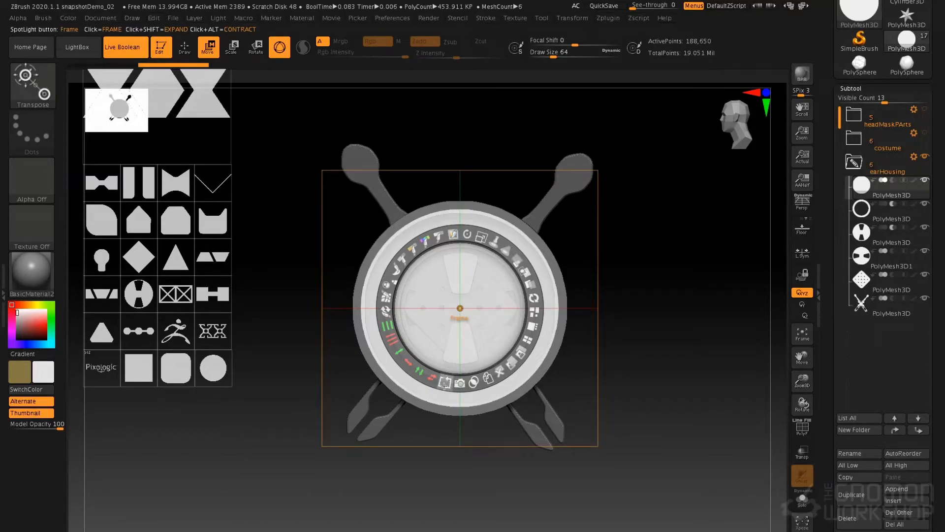
- Frame the circle image into a thick ring around the housing's rim and create a subtractive mesh from it with Snapshot3D
left_click(444, 385)
left_click(444, 383)
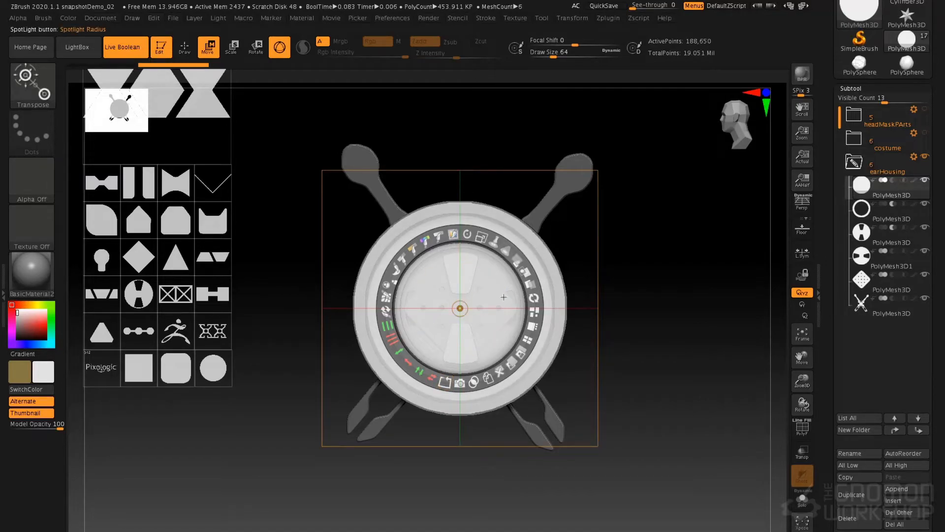
mouse_move(480, 319)
left_mouse_down()
mouse_move(527, 313)
mouse_move(465, 318)
mouse_move(433, 362)
mouse_move(468, 312)
left_mouse_up()
left_click(444, 378)
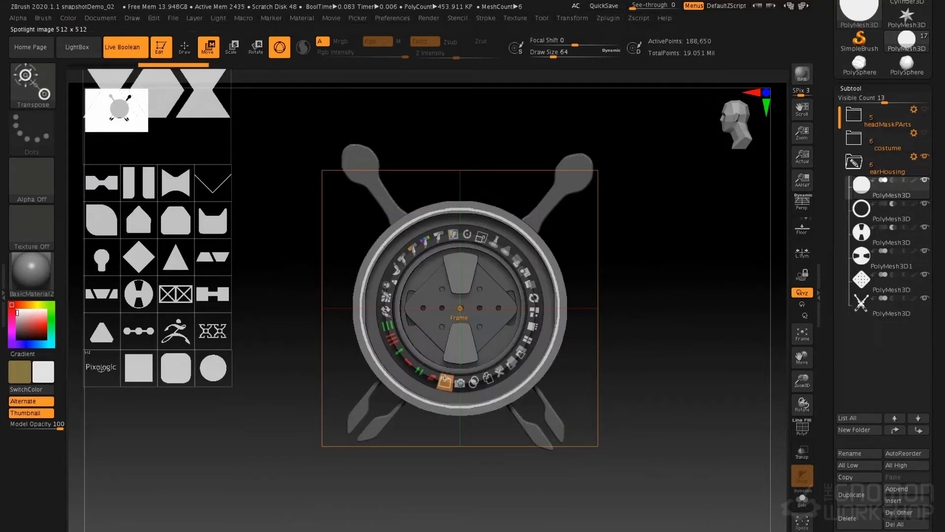
left_click_drag(446, 379, 497, 393)
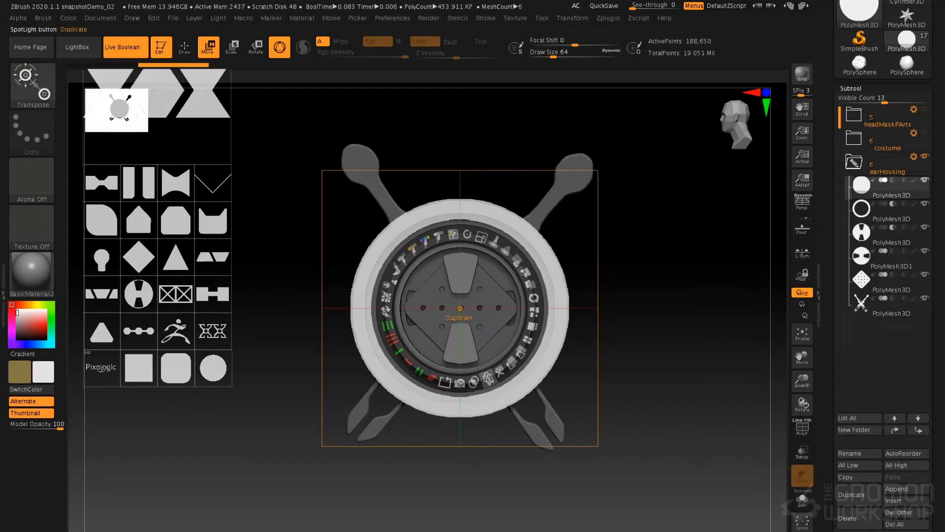
left_click(460, 382)
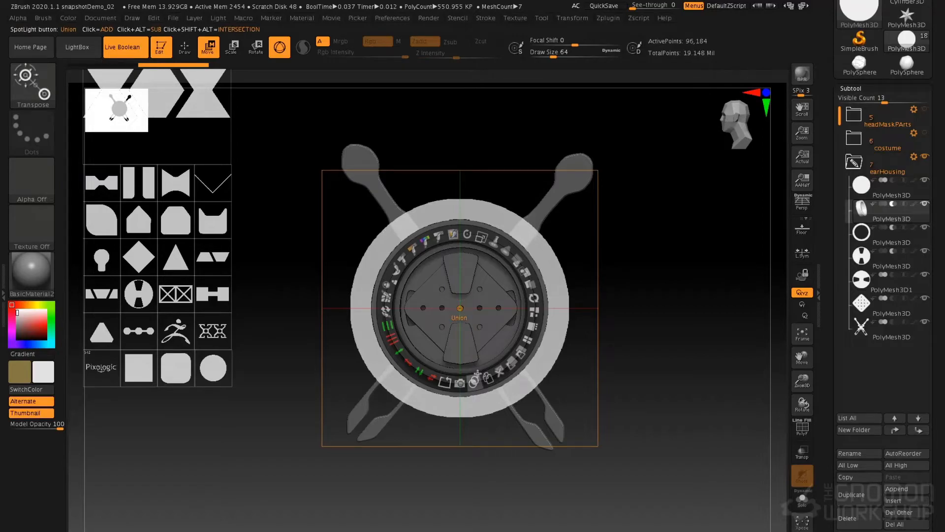
- Hide Spotlight, scale the subtractive ring to about 0.29 along Z, and position it to cut a groove around the housing's side
key("shift+z")
right_click_drag(512, 239, 533, 283)
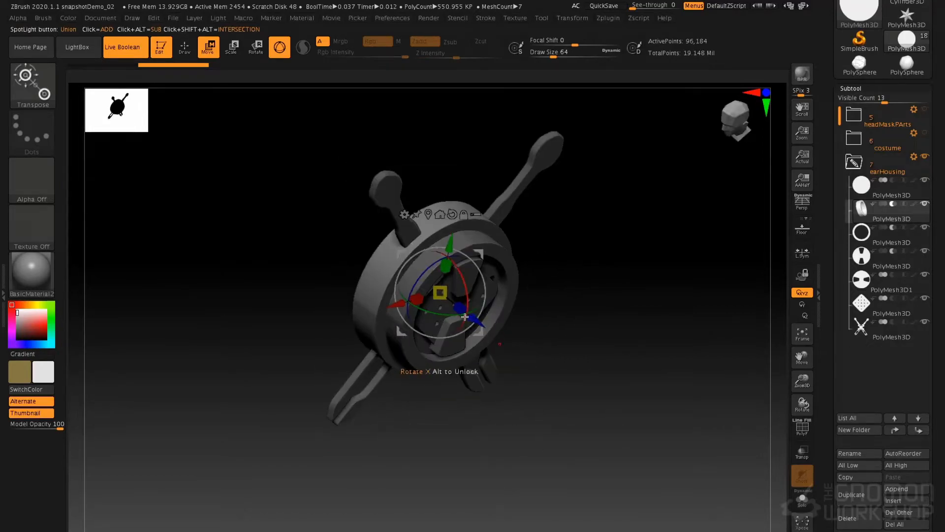
key("shift+f")
left_click_drag(459, 308, 402, 257)
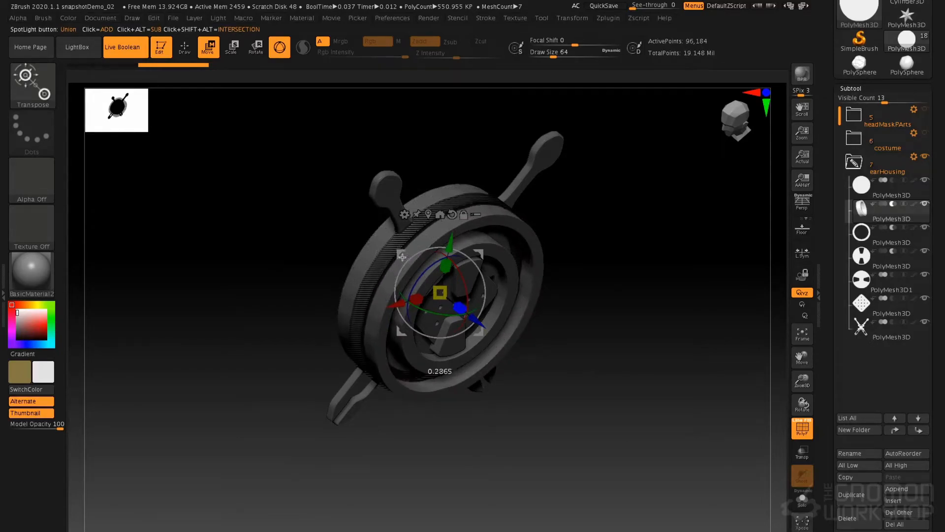
left_click_drag(478, 321, 472, 316)
right_click_drag(509, 255, 470, 222)
key("shift+f")
mouse_move(458, 153)
right_mouse_down()
mouse_move(499, 159)
mouse_move(417, 155)
mouse_move(487, 162)
mouse_move(420, 158)
mouse_move(470, 158)
mouse_move(461, 158)
right_mouse_up()
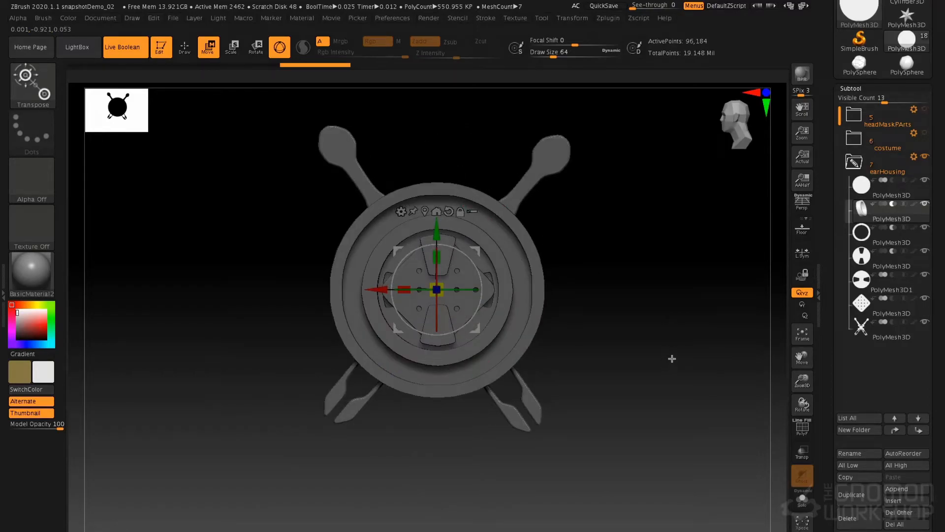
- Return to Draw mode, collapse the earHousing folder, and show the headMaskPArts and costume folders
key("q")
mouse_move(681, 363)
right_mouse_down("ctrl")
mouse_move(641, 330)
mouse_move(628, 340)
right_mouse_up("ctrl")
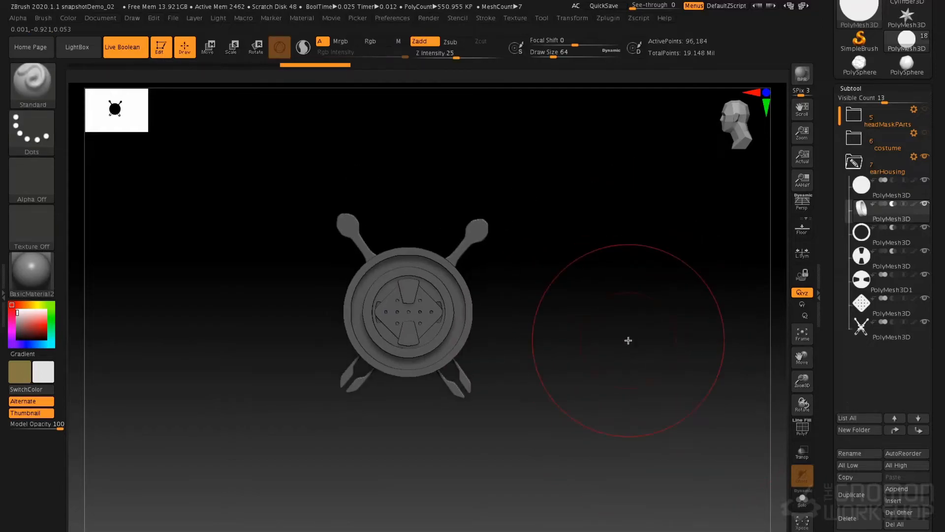
left_click(854, 162)
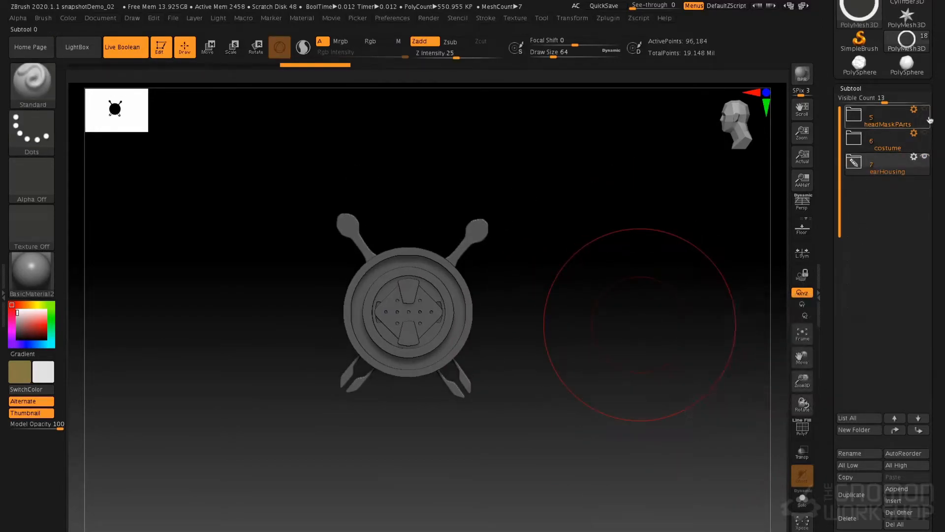
left_click(925, 133)
left_click(924, 109)
- Use Transpose Set on the earHousing folder and move the whole housing outward beyond the side of the head
left_click(890, 166)
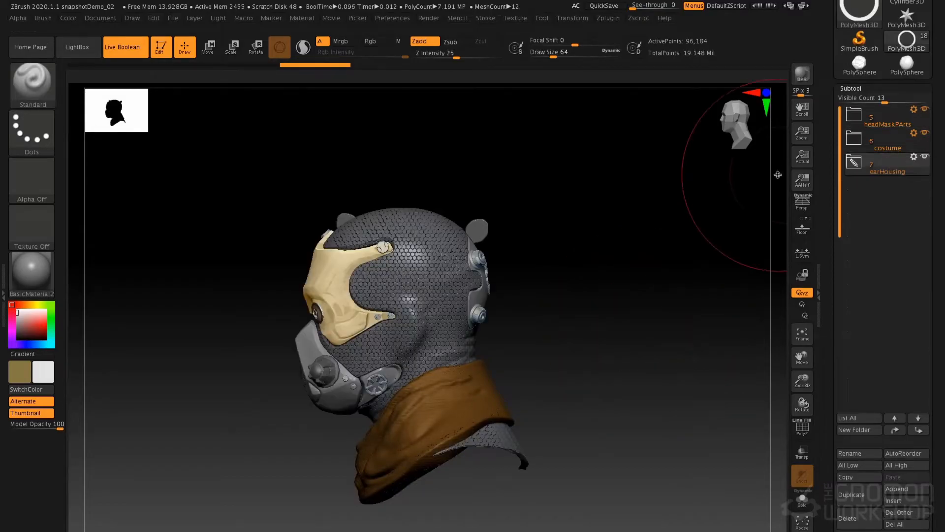
left_click(857, 161)
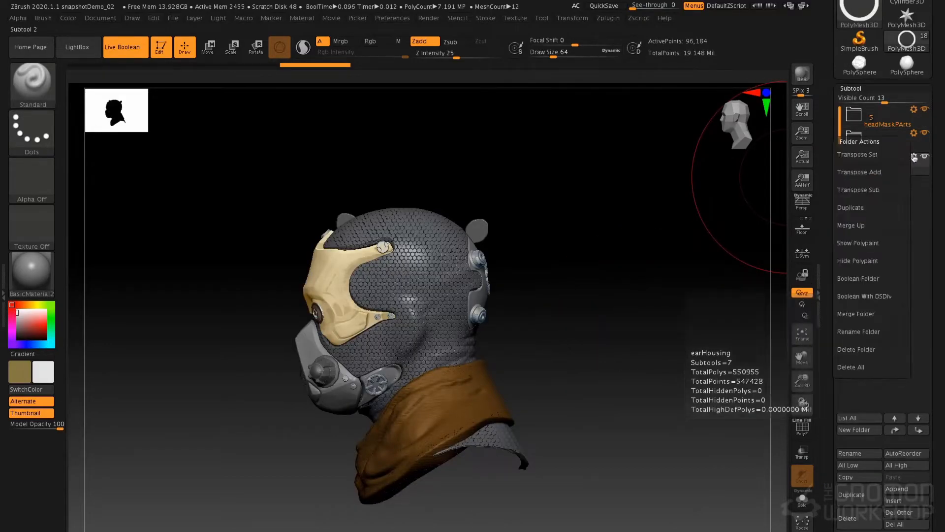
left_click(881, 155)
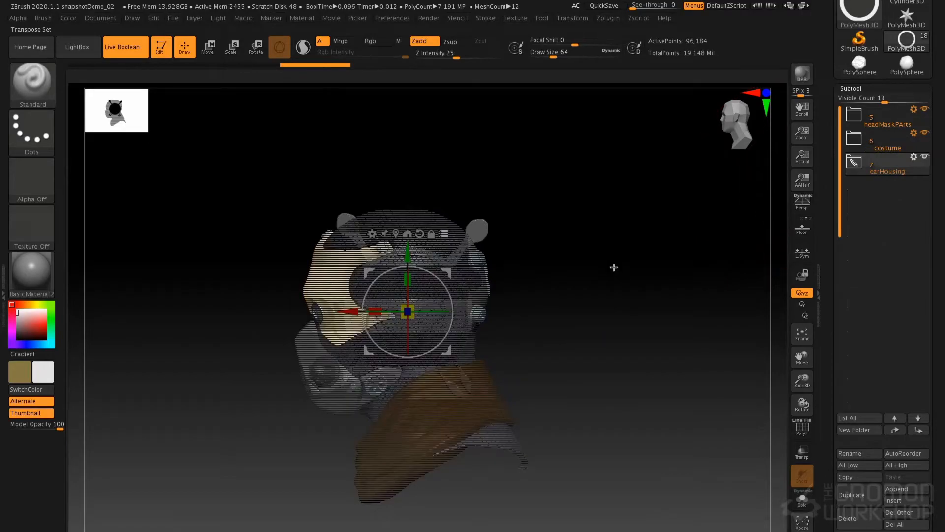
left_click_drag(588, 281, 551, 280)
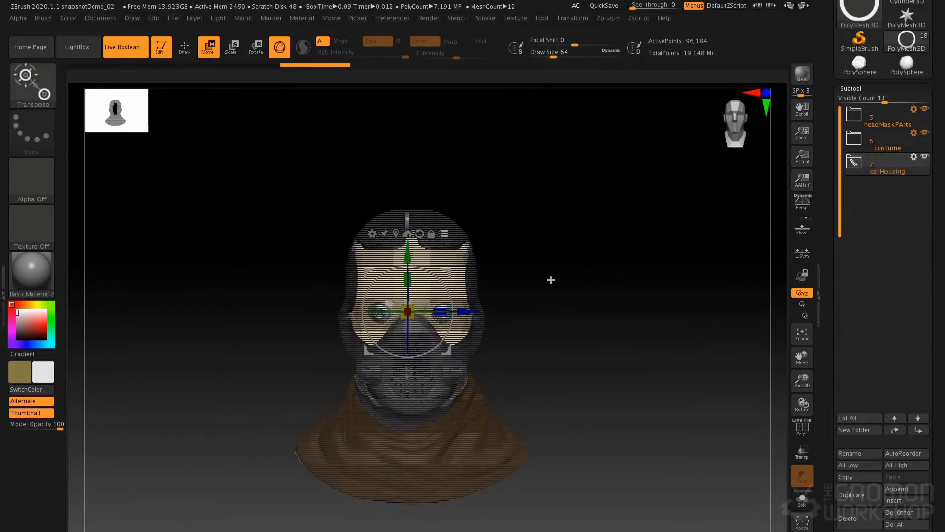
left_click_drag(477, 311, 544, 311)
- Scale the ear housing down, place it against the side of the head within the mask's side opening, and rotate it in profile
left_click_drag(563, 247, 485, 256)
left_click_drag(475, 312, 430, 299)
left_click_drag(519, 331, 486, 323)
right_click_drag(523, 259, 540, 349, "ctrl")
left_click_drag(456, 266, 464, 335)
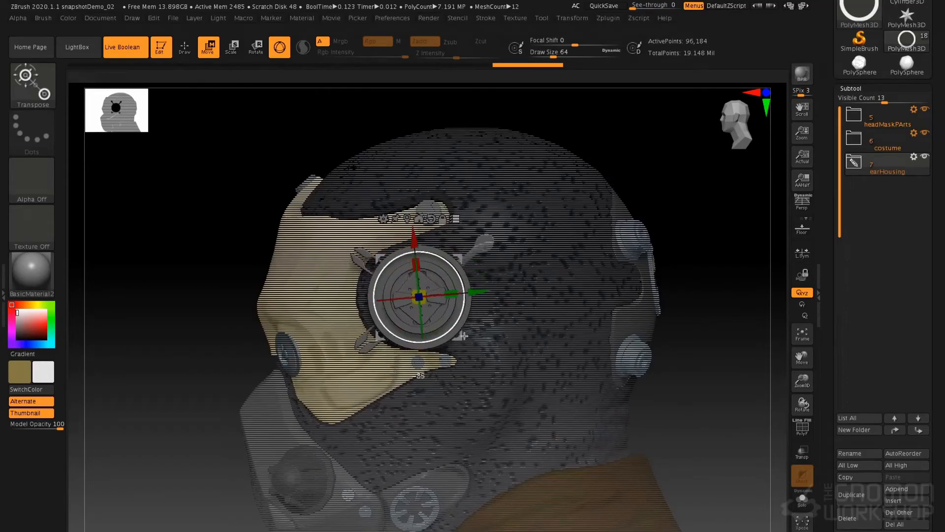
- Tilt the ear housing about 5 degrees to follow the side of the head and return to Draw mode
right_click_drag(512, 256, 552, 251)
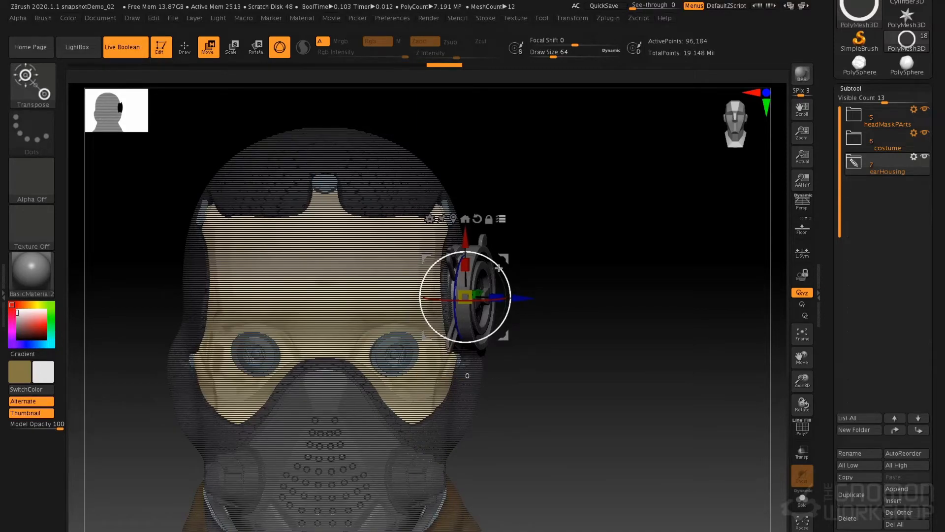
mouse_move(544, 258)
left_mouse_down()
mouse_move(472, 258)
mouse_move(544, 258)
left_mouse_up()
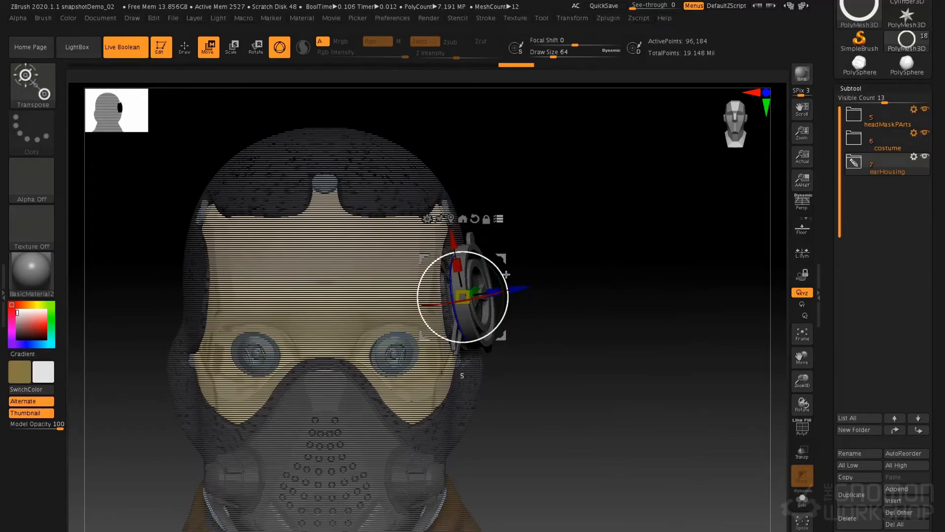
left_click_drag(507, 278, 512, 331)
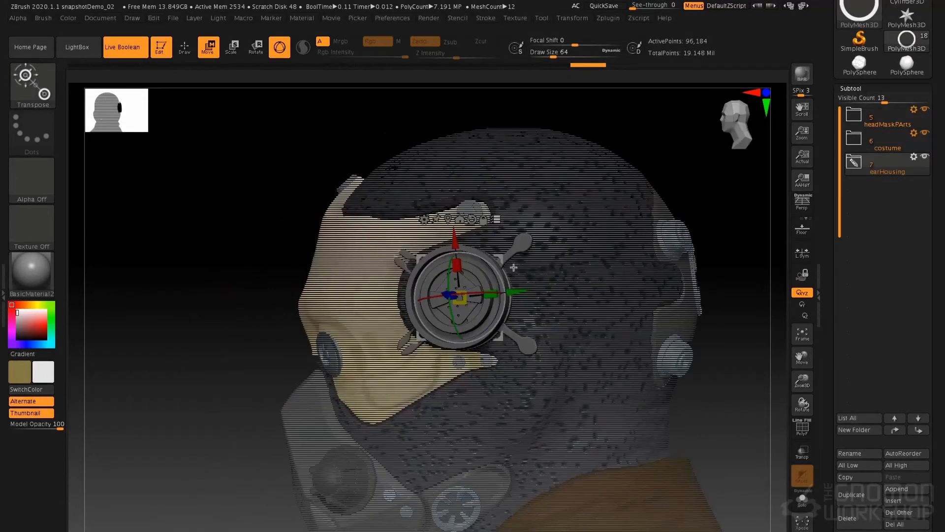
key("q")
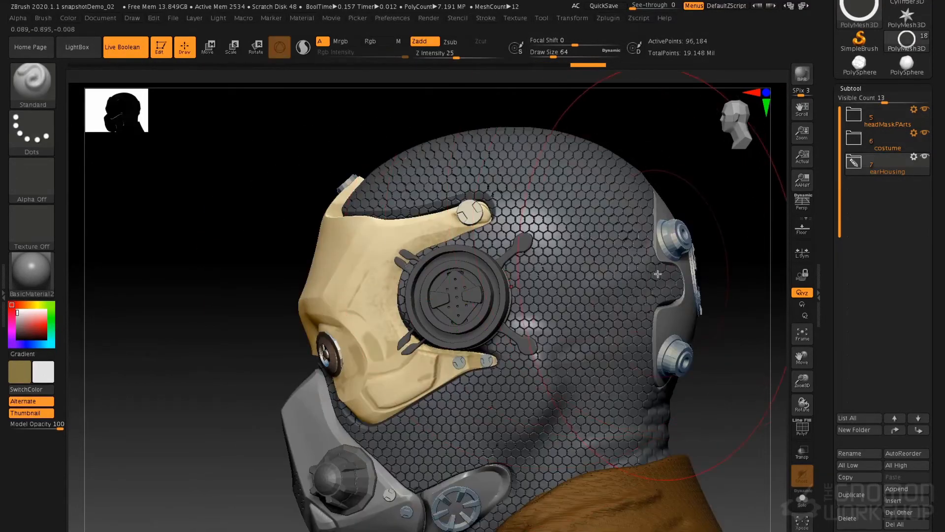
- Select the perforated diamond plate inside the earHousing folder and isolate it with Solo mode
left_click_drag(350, 335, 296, 330, "alt")
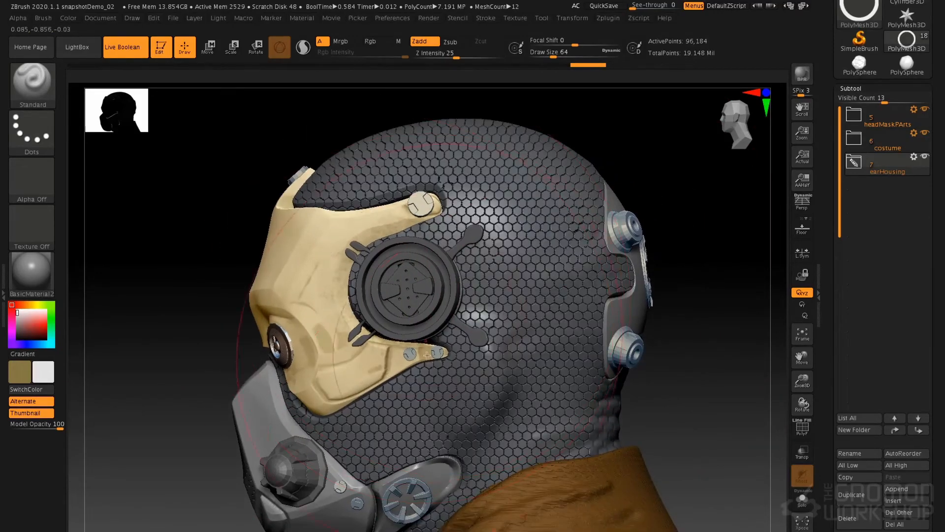
left_click_drag(393, 315, 431, 270, "alt")
mouse_move(431, 271)
right_mouse_down()
mouse_move(407, 281)
mouse_move(465, 271)
mouse_move(419, 331)
right_mouse_up()
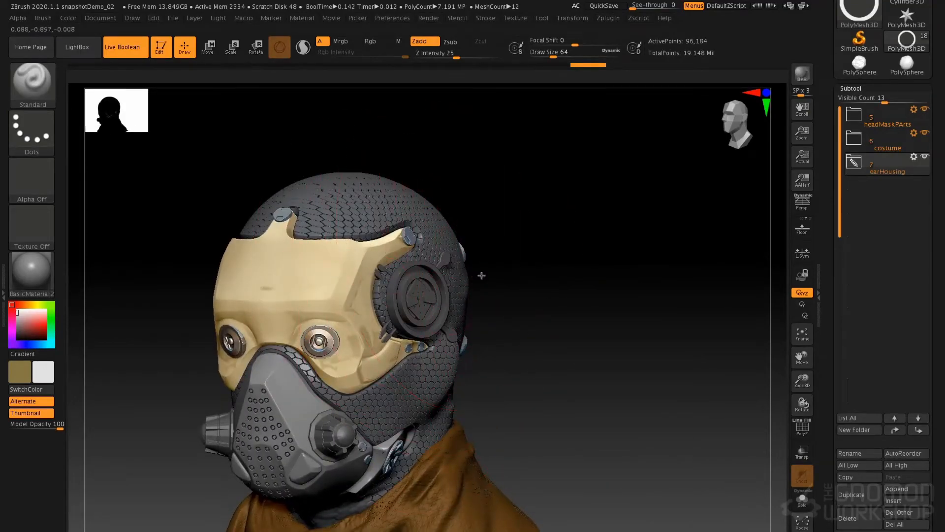
left_click_drag(480, 275, 558, 272, "alt")
right_click_drag(494, 248, 483, 215)
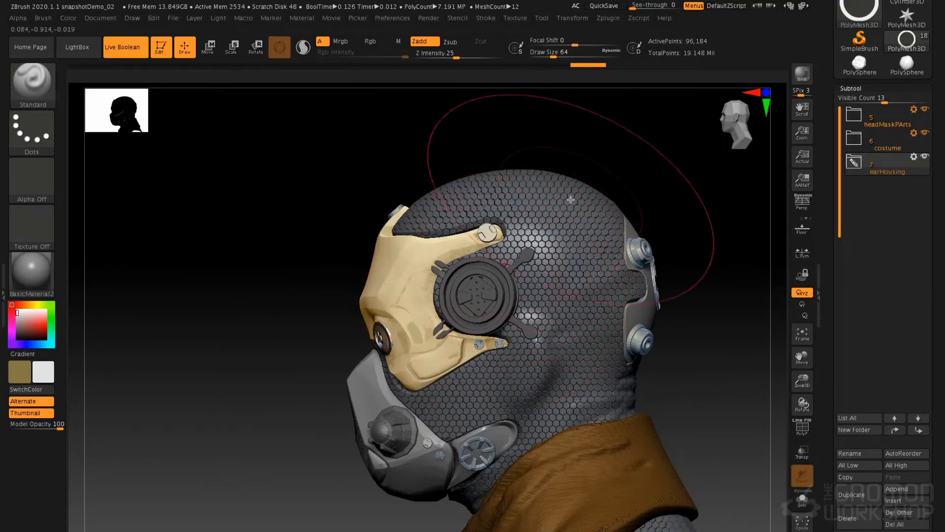
left_click(854, 166)
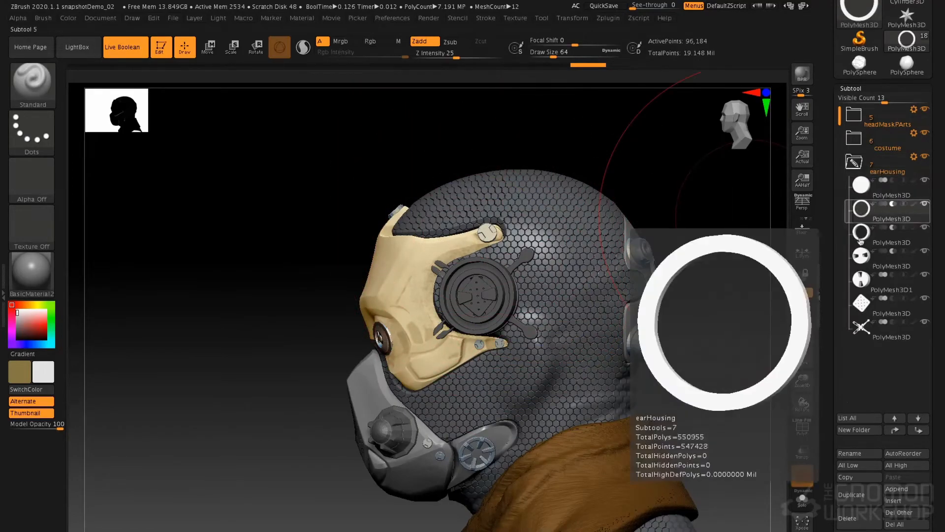
mouse_move(862, 330)
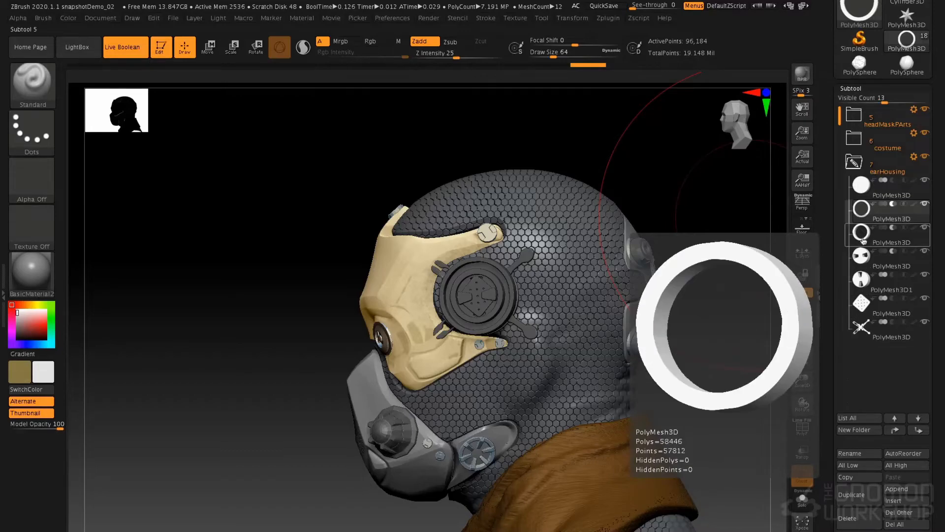
left_click(862, 207)
left_click(862, 306)
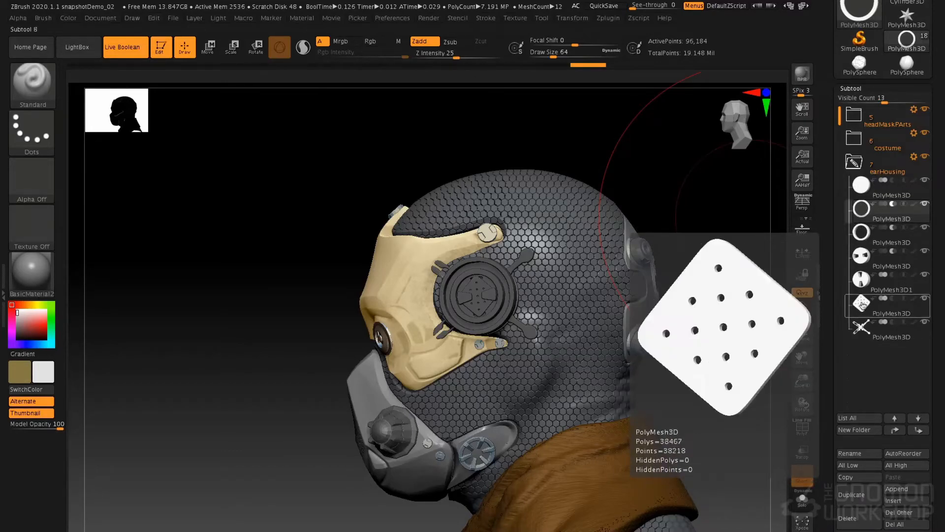
left_click(862, 305)
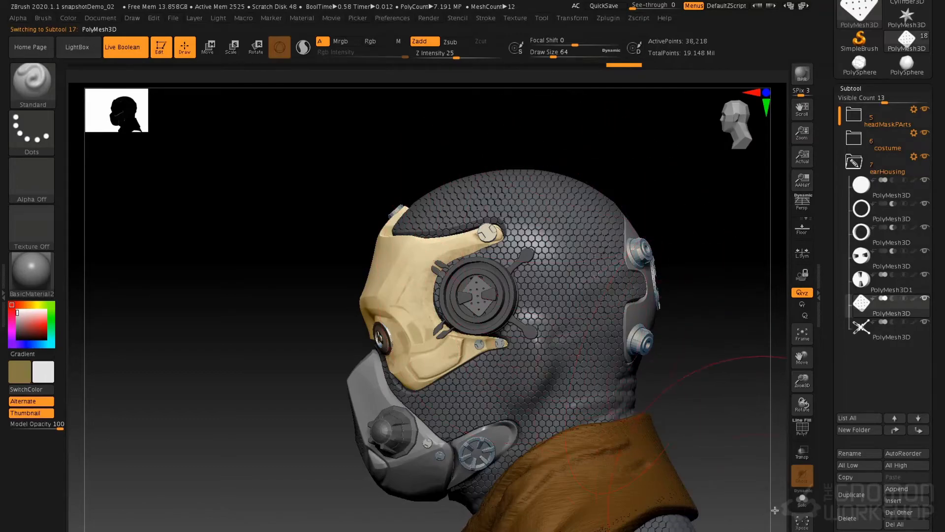
left_click(803, 500)
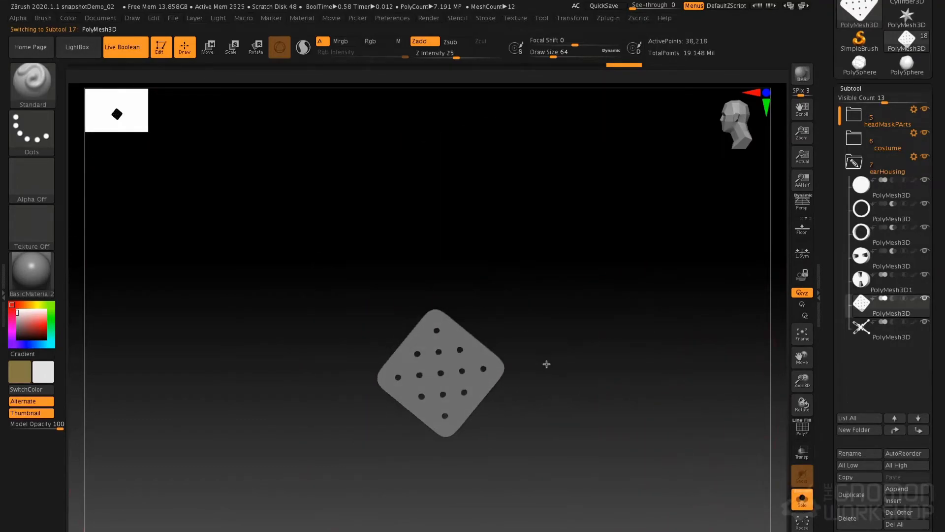
left_click_drag(538, 331, 586, 278, "alt")
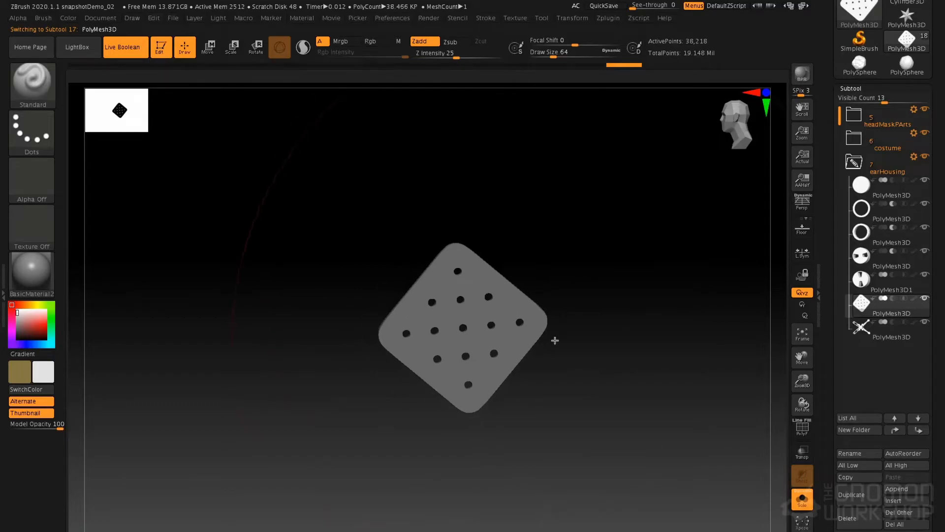
- Show Spotlight and load the AK_HardSurface shape set with the rounded X thumbnail from LightBox
key("shift+z")
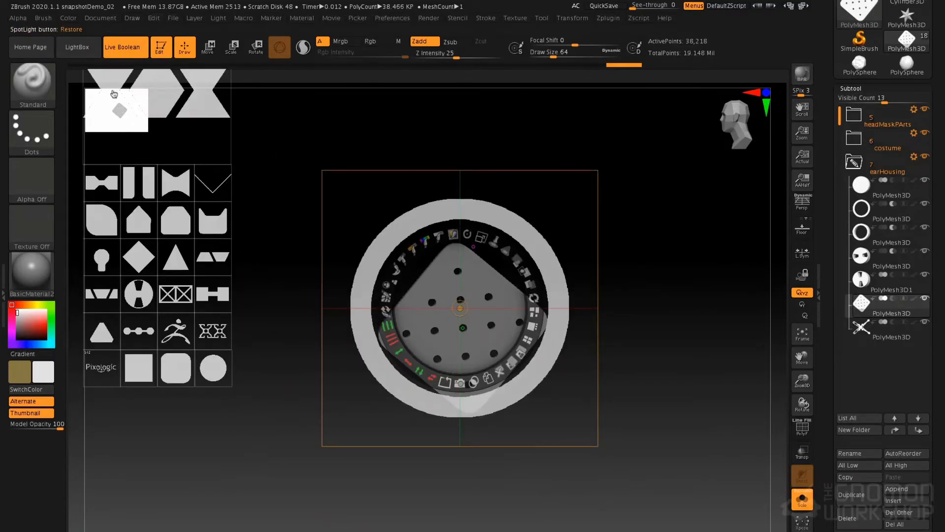
left_click(78, 49)
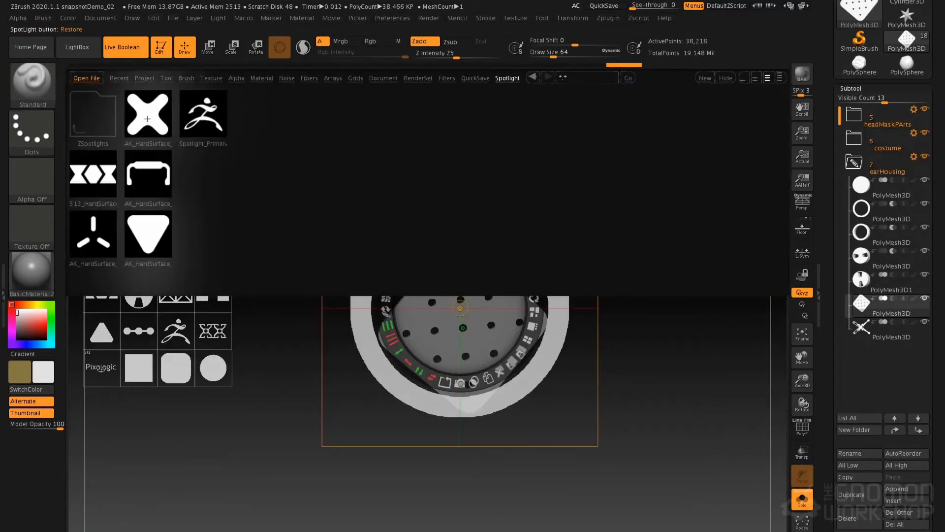
double_click(146, 114)
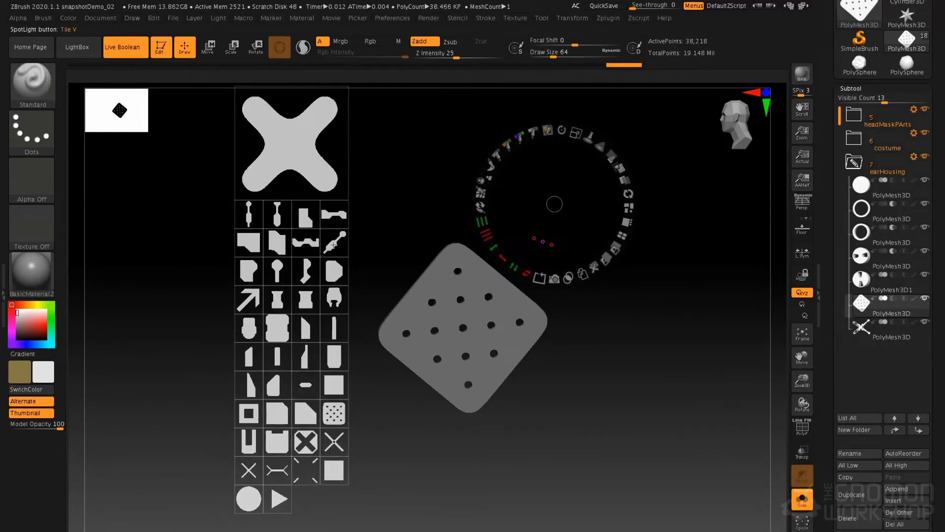
- Pull the narrow-necked rod image out of the Spotlight set, enlarge it, and extend its shaft into a long antenna shape
left_click(285, 232)
left_click(306, 281)
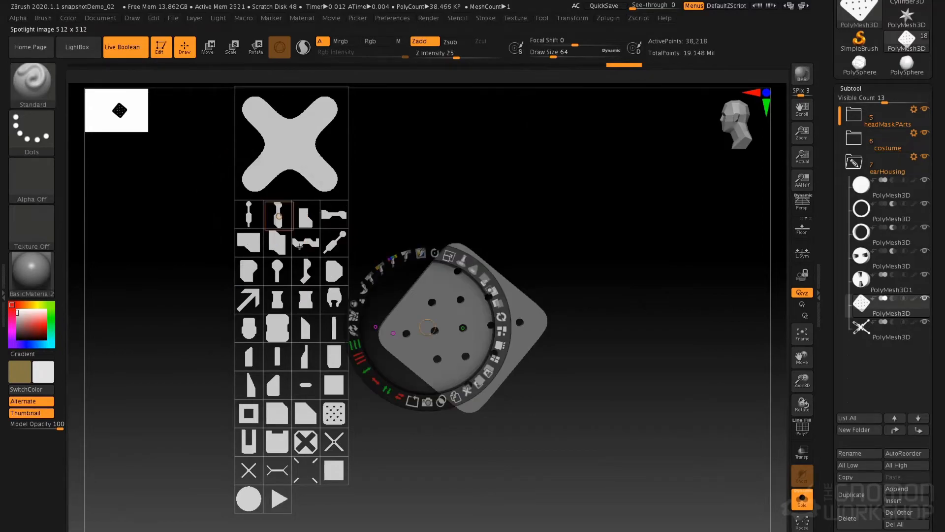
left_click_drag(281, 221, 525, 215)
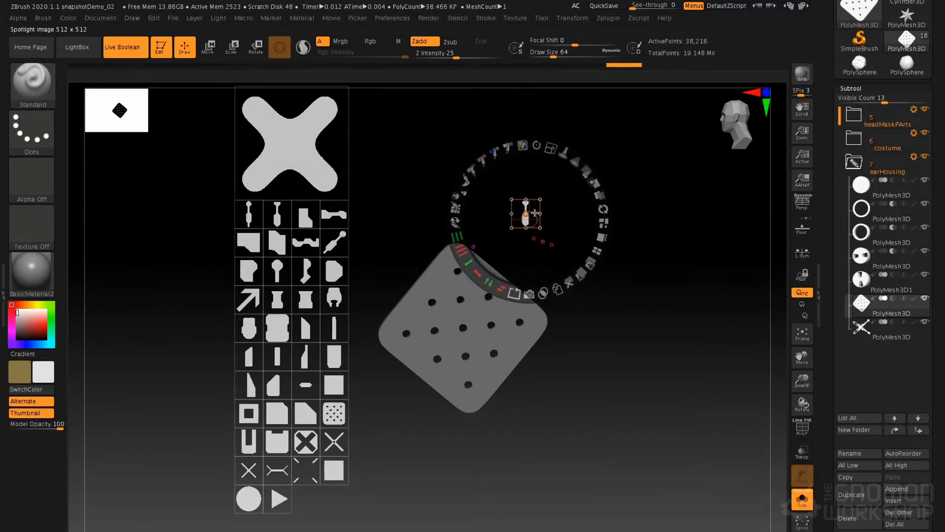
left_click_drag(543, 145, 494, 130)
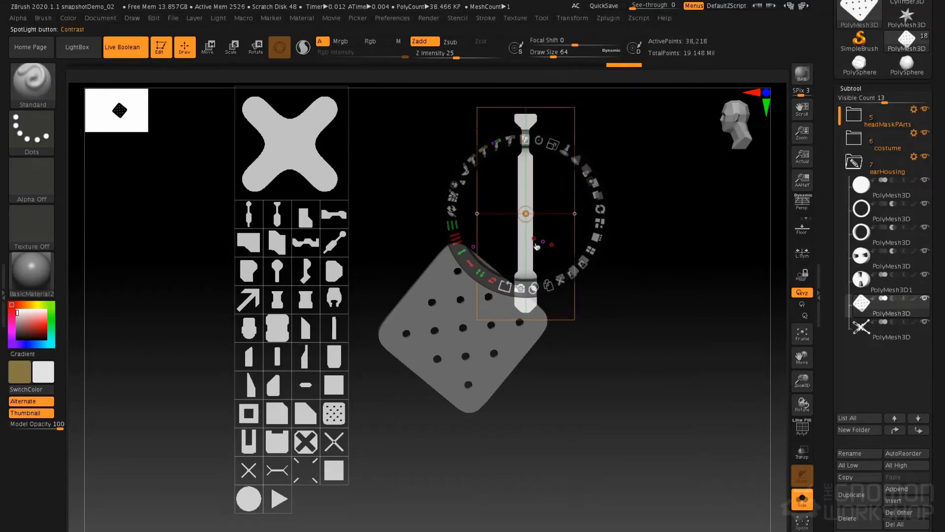
left_click_drag(626, 235, 592, 300)
left_click(490, 270)
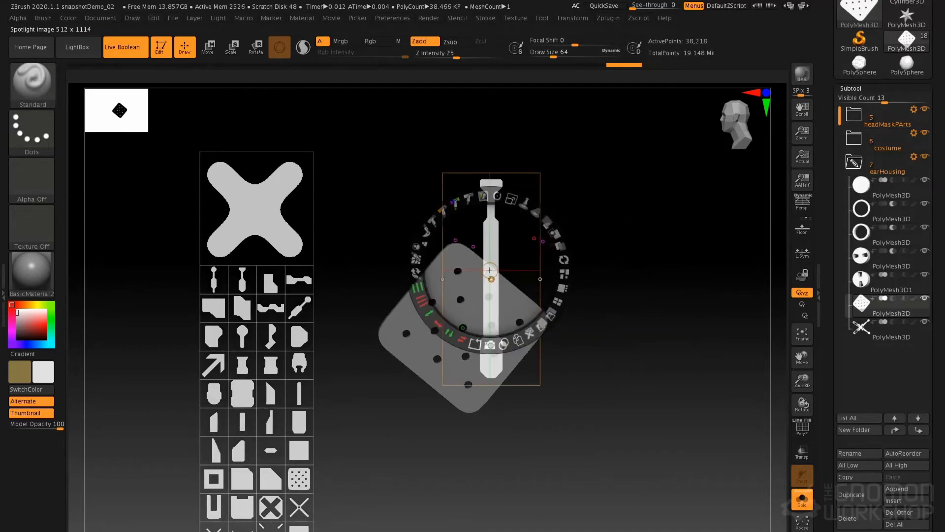
left_click_drag(462, 325, 426, 278)
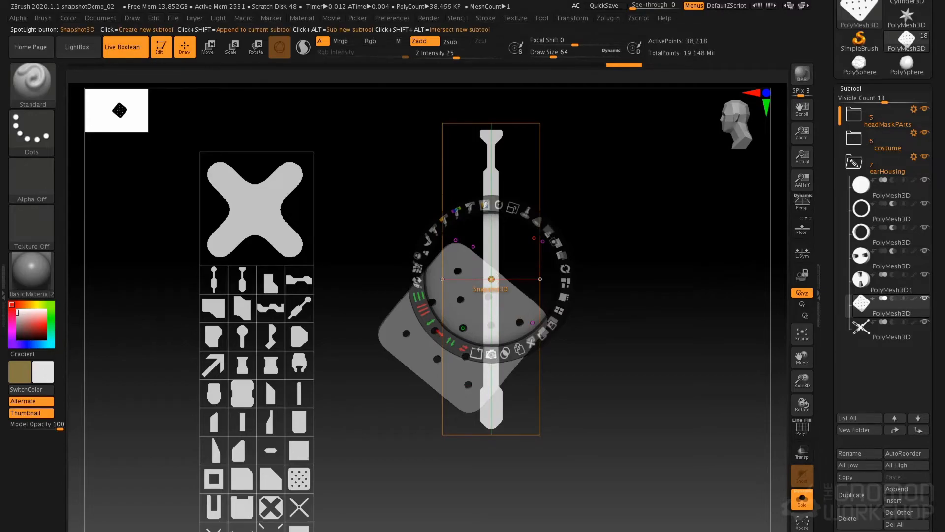
- Create an antenna mesh from the rod image with Snapshot3D, hide Spotlight, and move the new subtool out of the earHousing folder
left_click(491, 354)
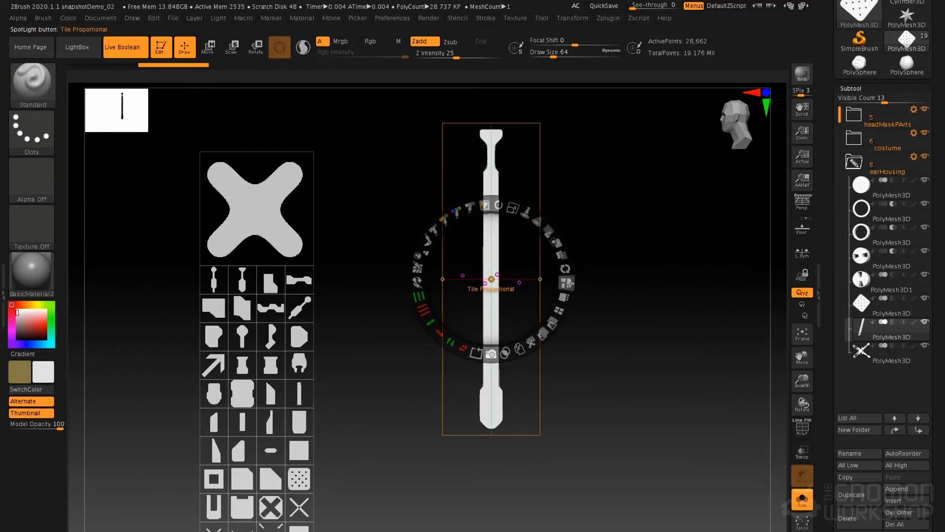
key("shift+z")
left_click_drag(603, 220, 662, 259)
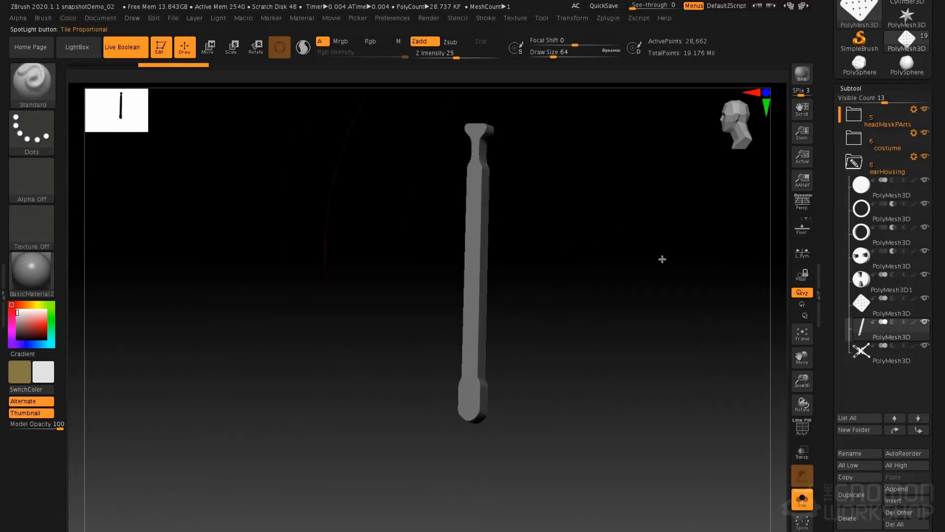
mouse_move(865, 333)
left_click_drag(865, 328, 860, 345)
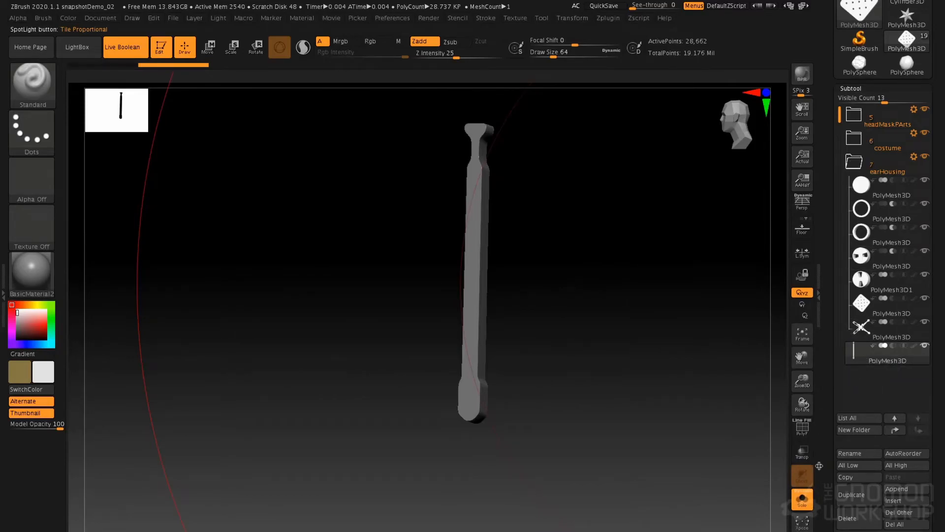
- Show the whole model, centre the gizmo on the antenna, and raise the antenna so its base sits behind the housing's upper rim
key("alt+s")
right_click_drag(596, 279, 586, 263, "ctrl")
right_click_drag(486, 243, 493, 292, "alt")
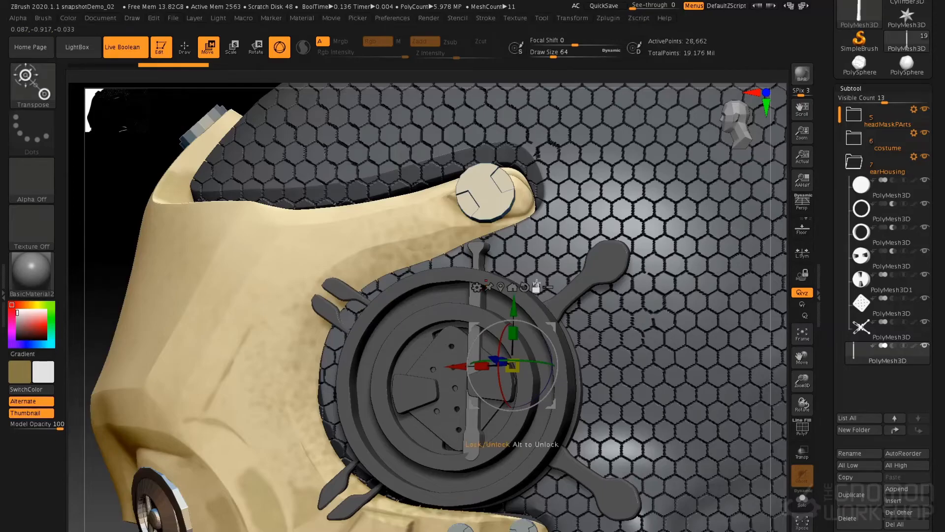
left_click(512, 287)
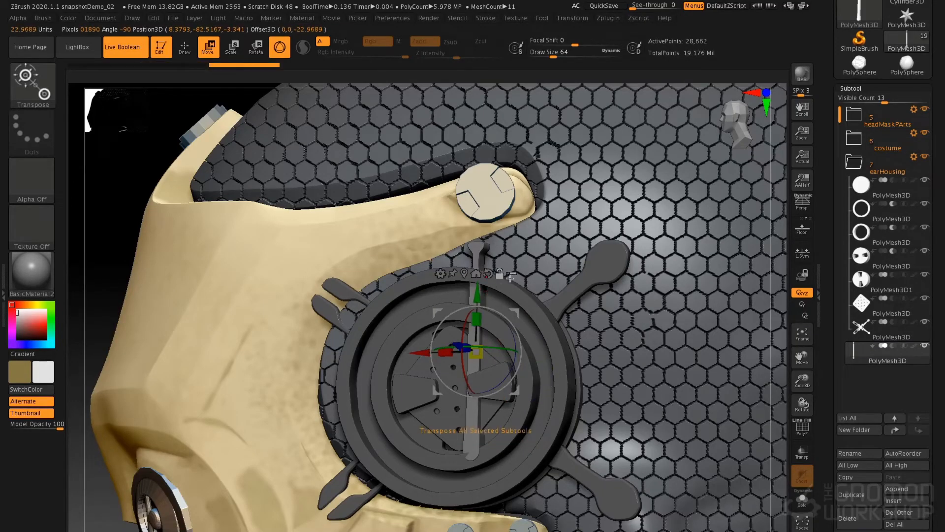
left_click_drag(477, 294, 495, 139)
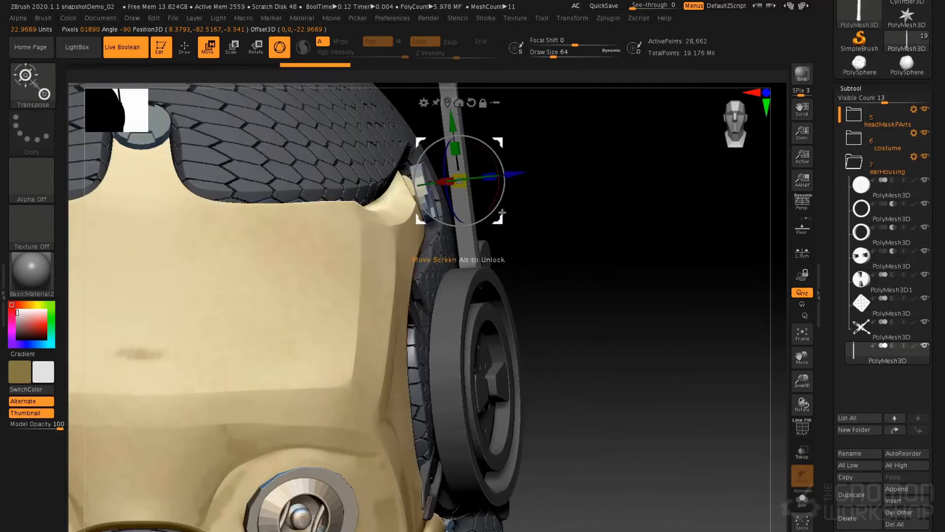
- Isolate the antenna, place the gizmo at its lower end, lengthen it upward, and redisplay the whole model
left_click(802, 499)
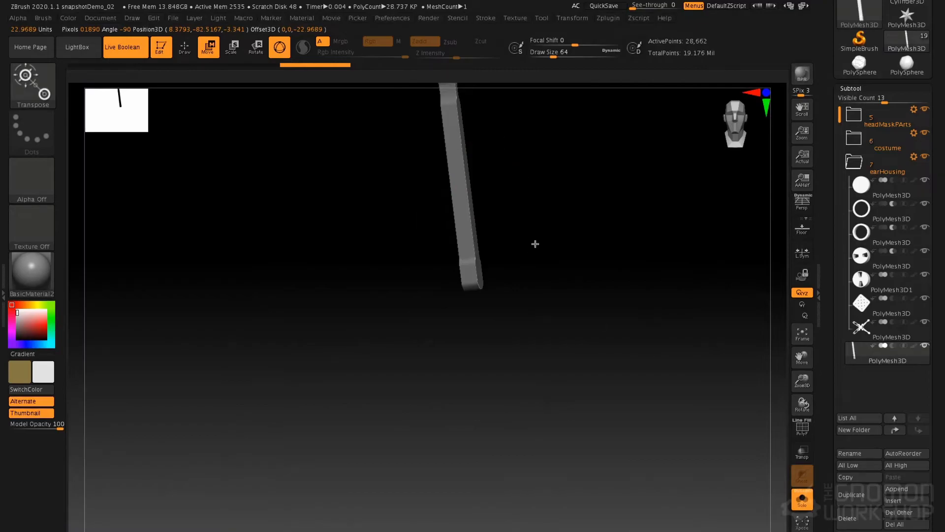
left_click_drag(459, 125, 471, 219)
left_click_drag(555, 219, 468, 280)
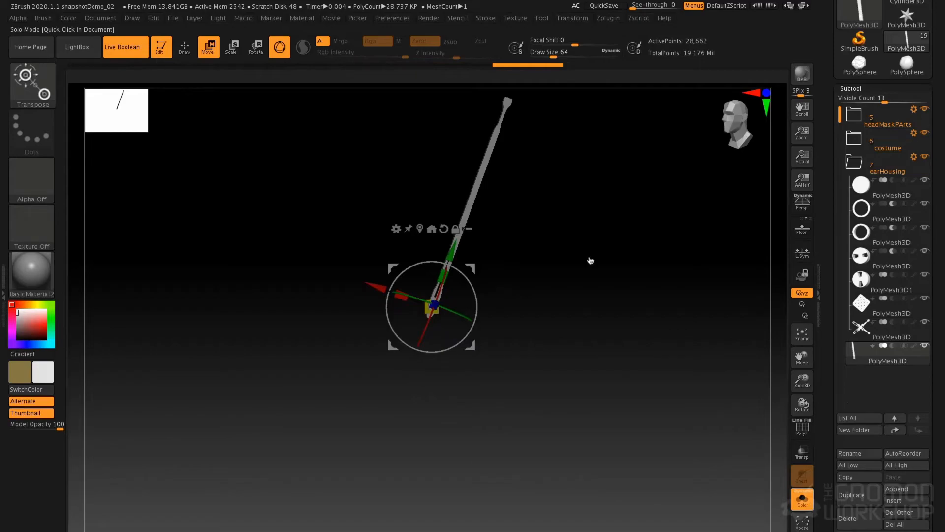
left_click(590, 261)
left_click_drag(612, 227, 589, 301)
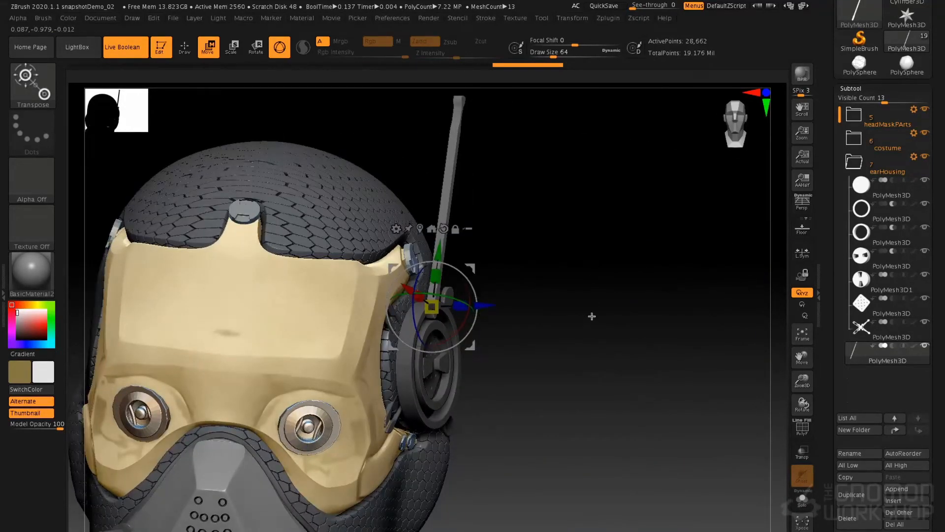
- Leave the gizmo, move the antenna subtool into the earHousing folder, and collapse the folder
key("q")
key("f")
mouse_move(566, 354)
left_mouse_down()
mouse_move(582, 304)
mouse_move(603, 298)
left_mouse_up()
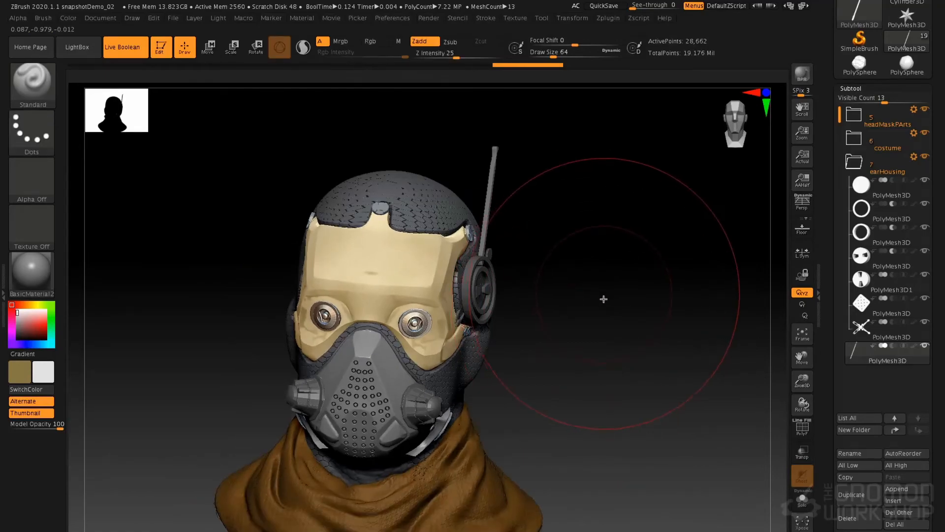
left_click(860, 337)
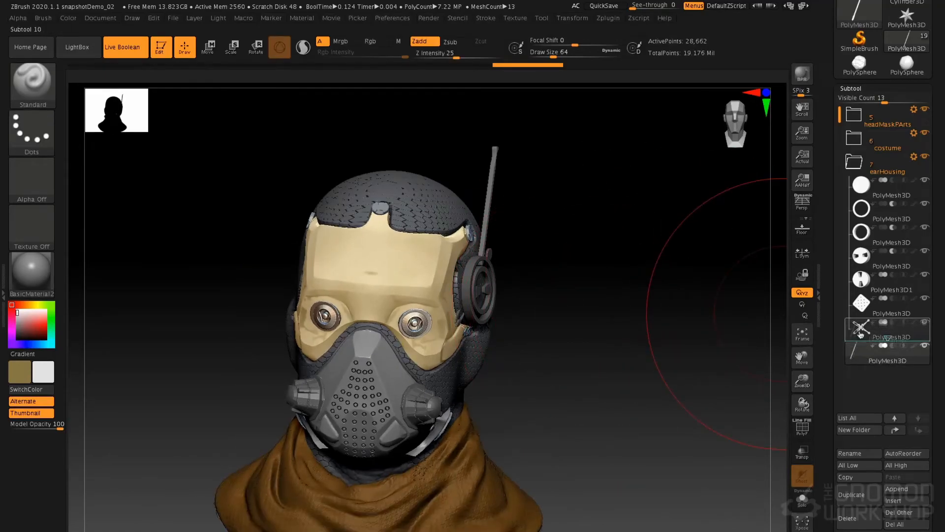
left_click(855, 162)
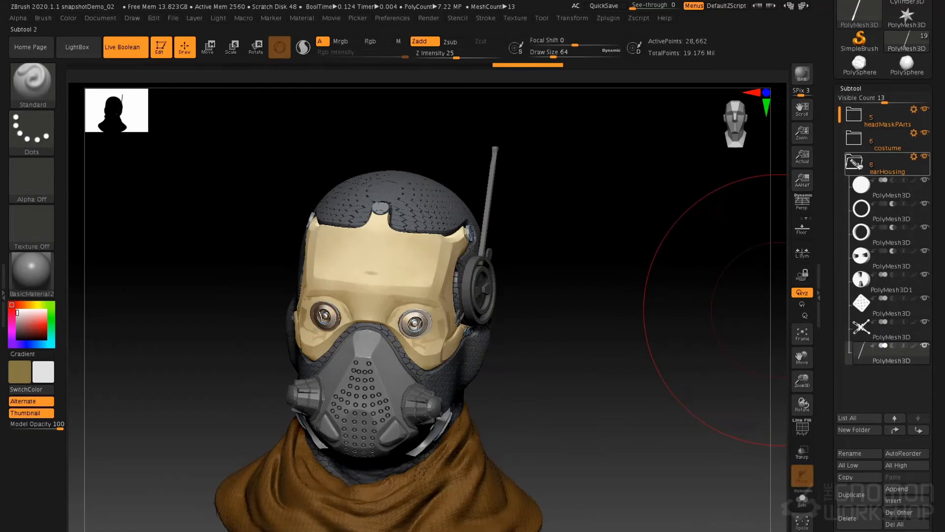
left_click(855, 162)
left_click_drag(643, 352, 625, 352)
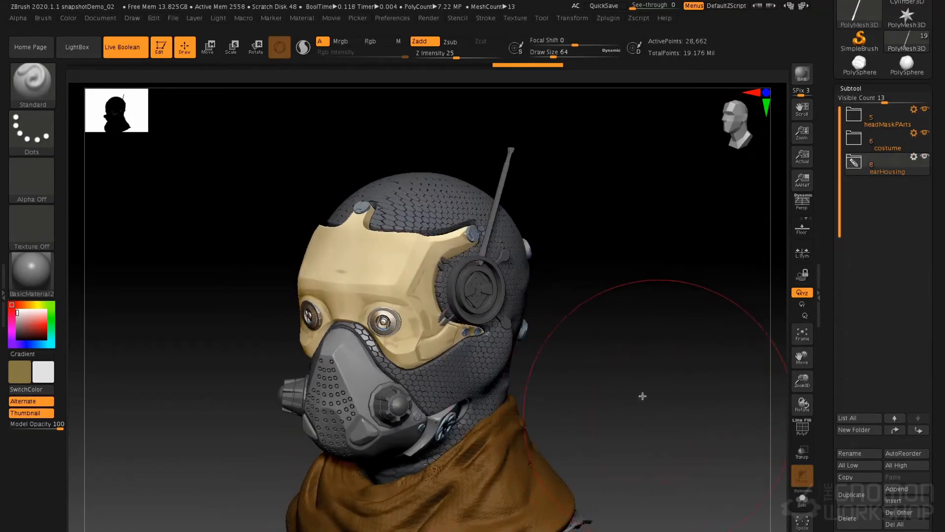
- Turn Live Boolean off and back on to compare the ear housing with and without its boolean cuts
left_click(118, 50)
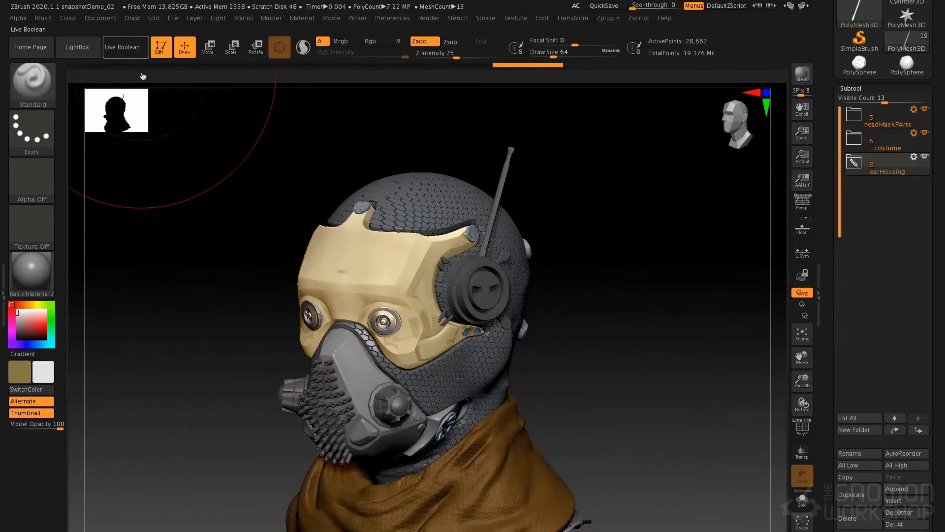
left_click(127, 48)
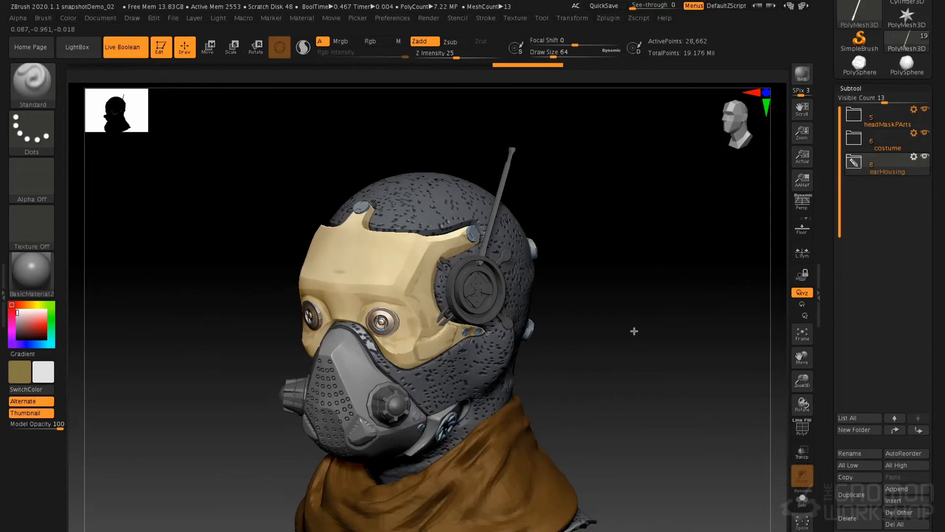
left_click_drag(681, 298, 679, 290)
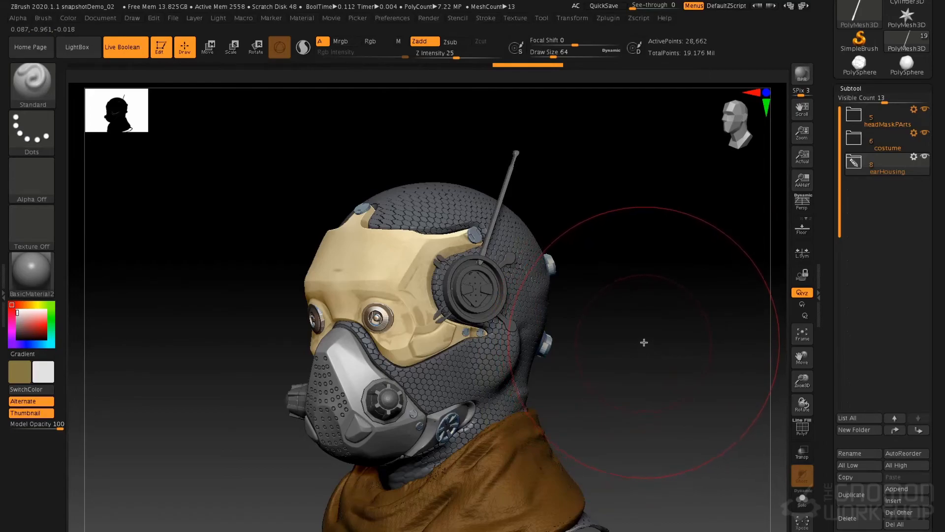
left_click_drag(627, 307, 630, 310)
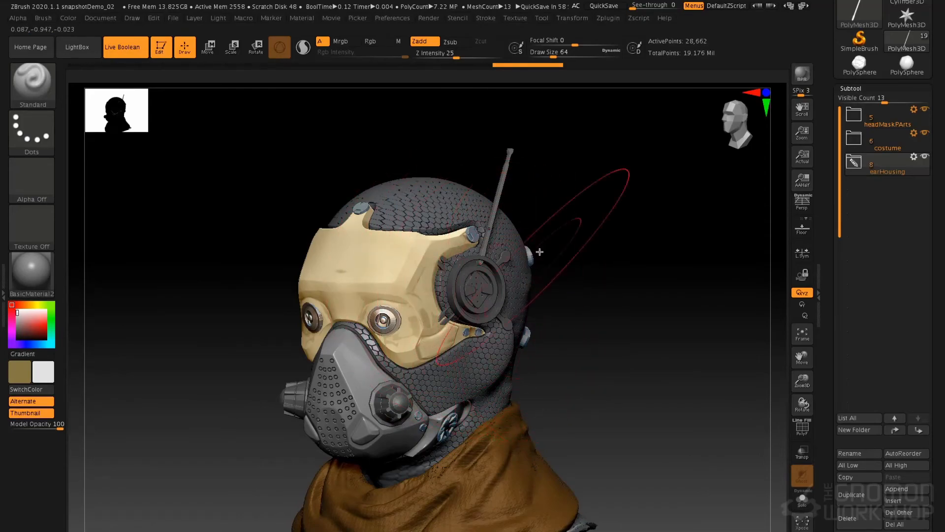
- Run Boolean Folder on the earHousing folder, turn on polyframe display, and select the merged UMesh_PolyMesh3D subtool
left_click(914, 157)
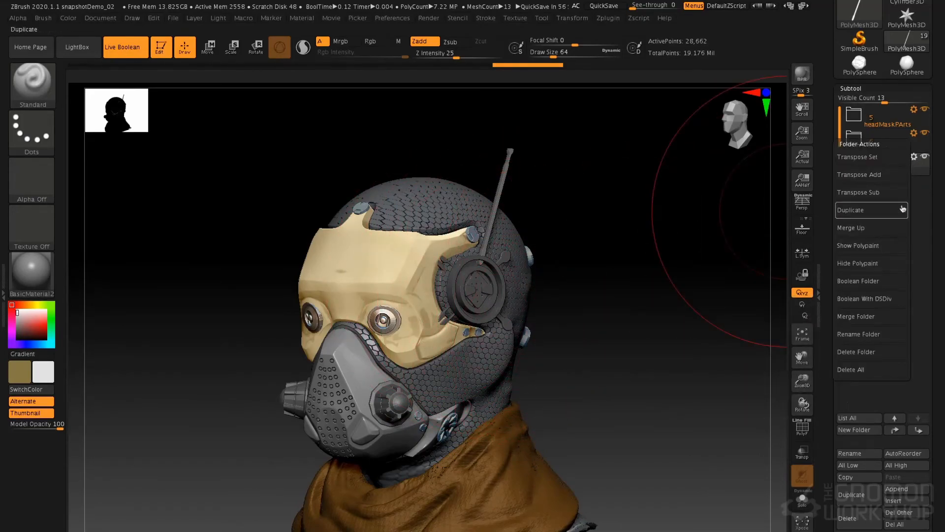
left_click(881, 282)
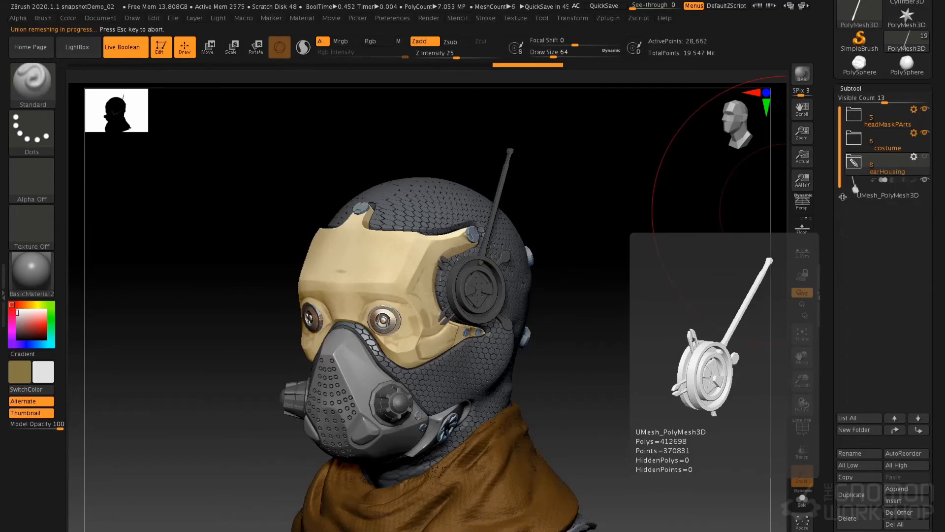
key("shift+f")
mouse_move(608, 288)
left_mouse_down()
mouse_move(586, 285)
mouse_move(604, 272)
left_mouse_up()
left_click(868, 187)
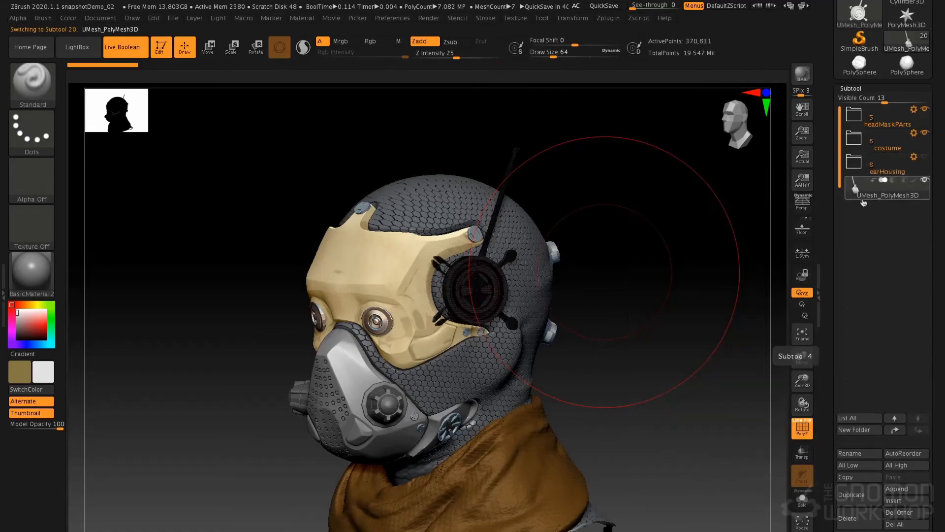
- Examine the merged housing up close, turn off polyframe, and switch Live Boolean off and on to check the baked cuts
left_click_drag(671, 275, 680, 243)
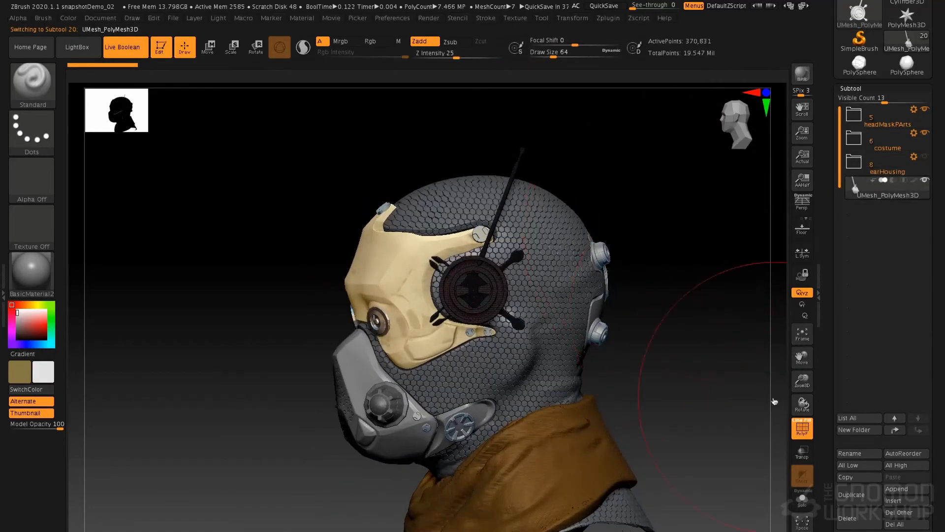
left_click_drag(635, 372, 583, 523, "alt")
mouse_move(532, 340)
right_mouse_down()
mouse_move(555, 344)
mouse_move(500, 339)
mouse_move(559, 348)
mouse_move(588, 383)
right_mouse_up()
key("shift+f")
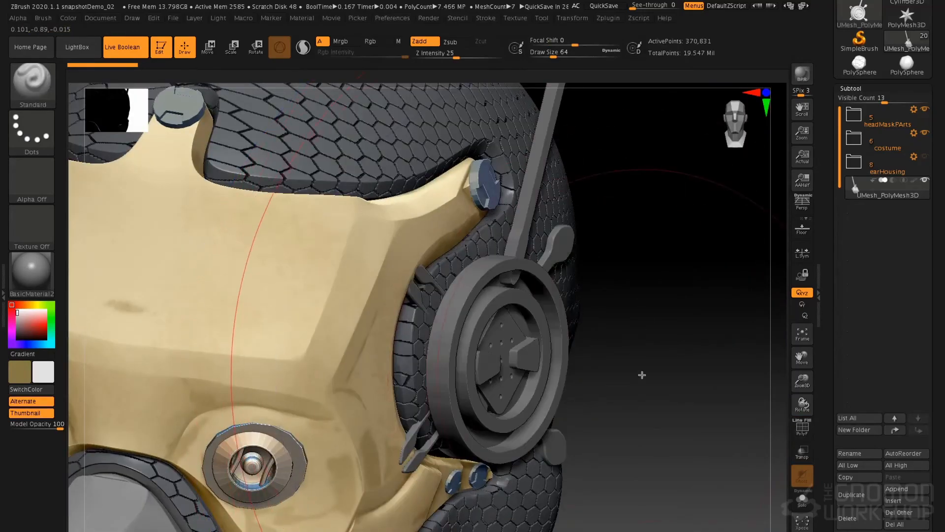
left_click(126, 49)
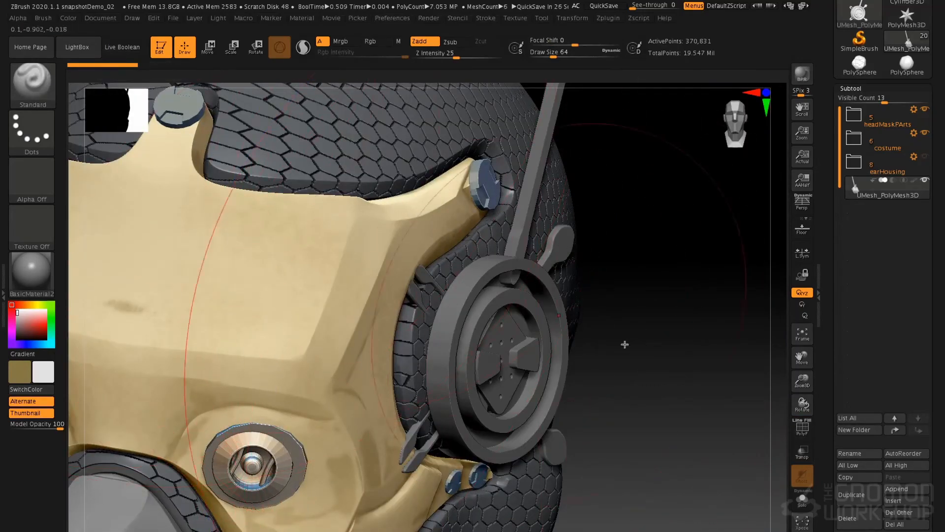
key("f")
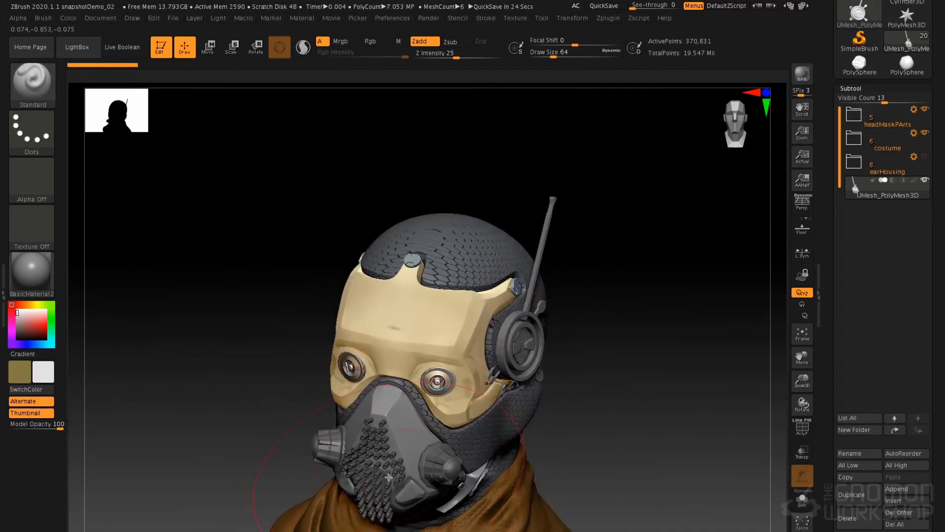
left_click(124, 49)
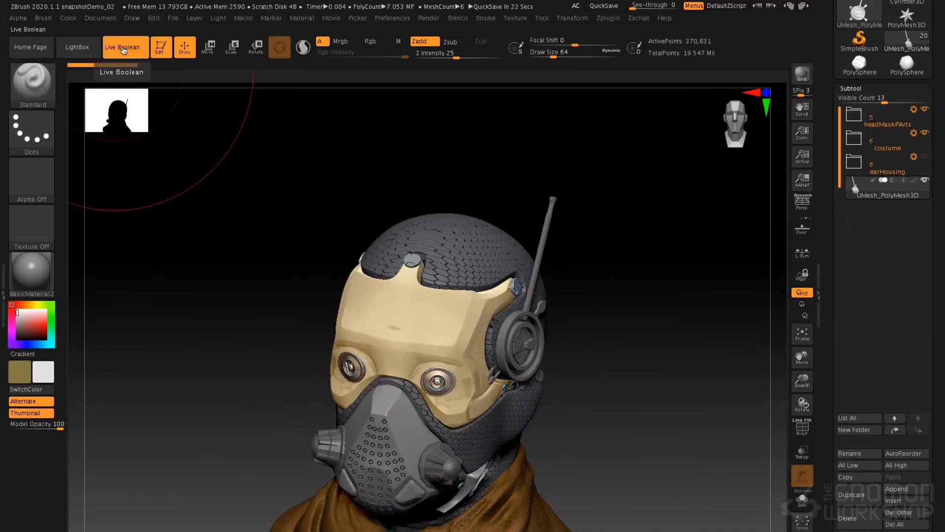
mouse_move(685, 375)
left_mouse_down()
mouse_move(671, 353)
mouse_move(655, 349)
left_mouse_up()
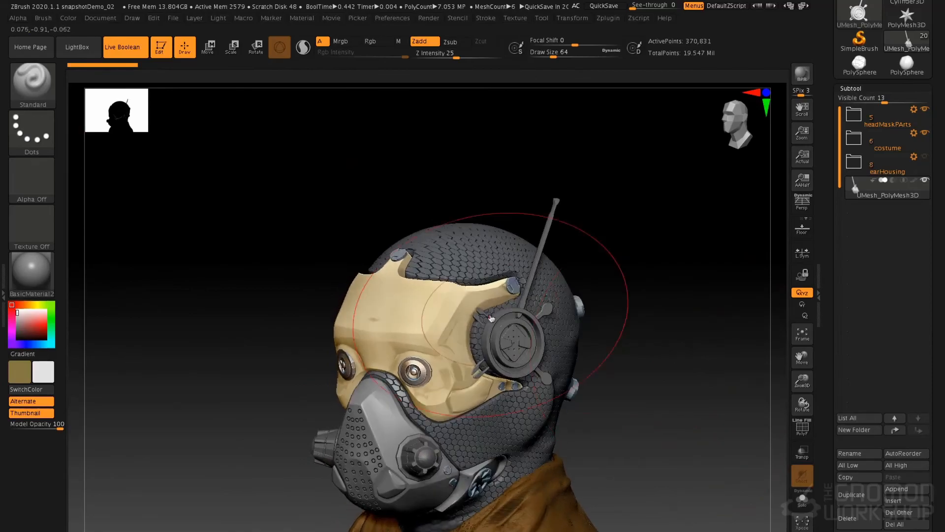
- Fill the merged ear housing with the Green Metallic material using the M channel only, and restore BasicMaterial2 as the active material
left_click(39, 283)
left_click(516, 291)
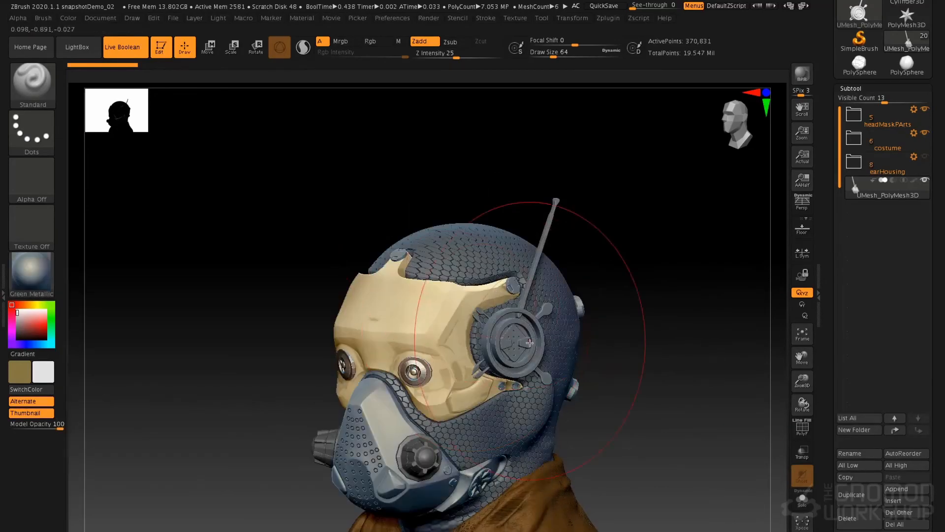
left_click(398, 41)
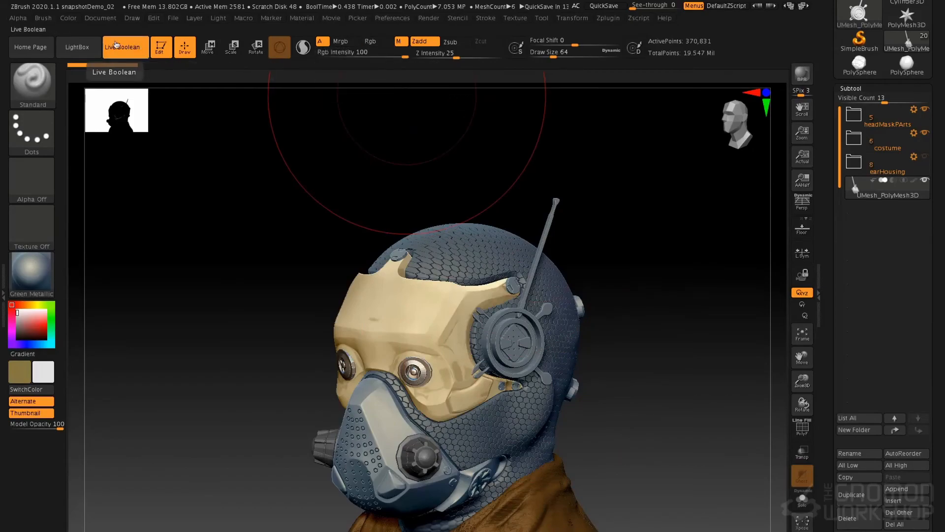
left_click(69, 18)
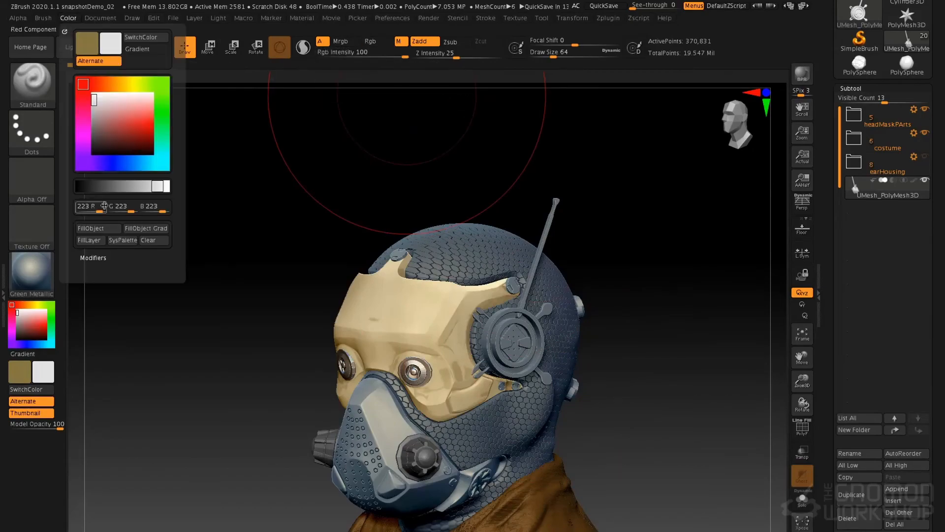
left_click(49, 275)
left_click(233, 449)
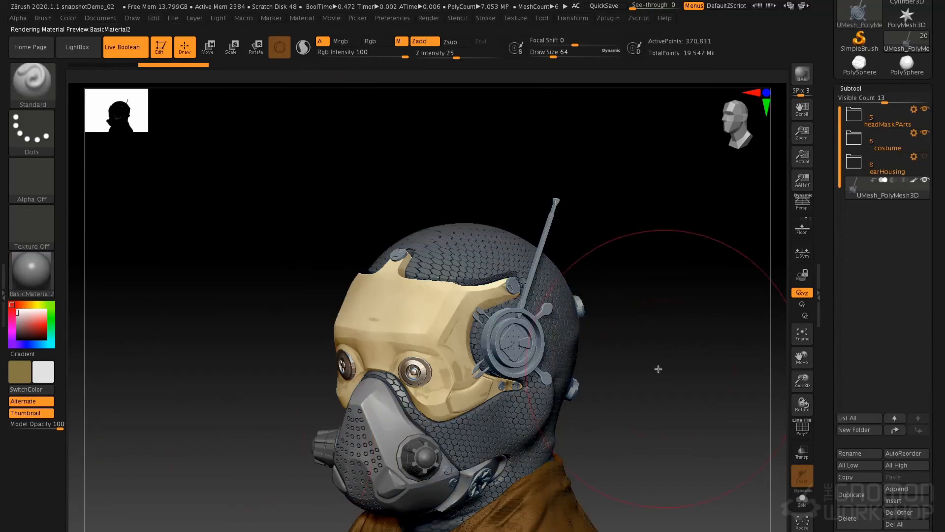
- Turn on perspective and show the entire bust from the front
left_click_drag(654, 405, 616, 384, "alt")
key("p")
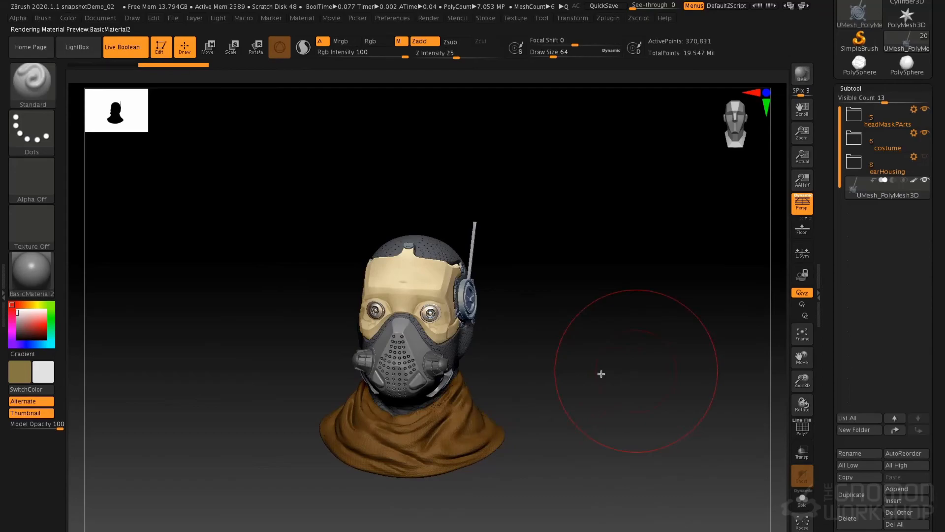
left_click_drag(609, 375, 616, 357, "alt")
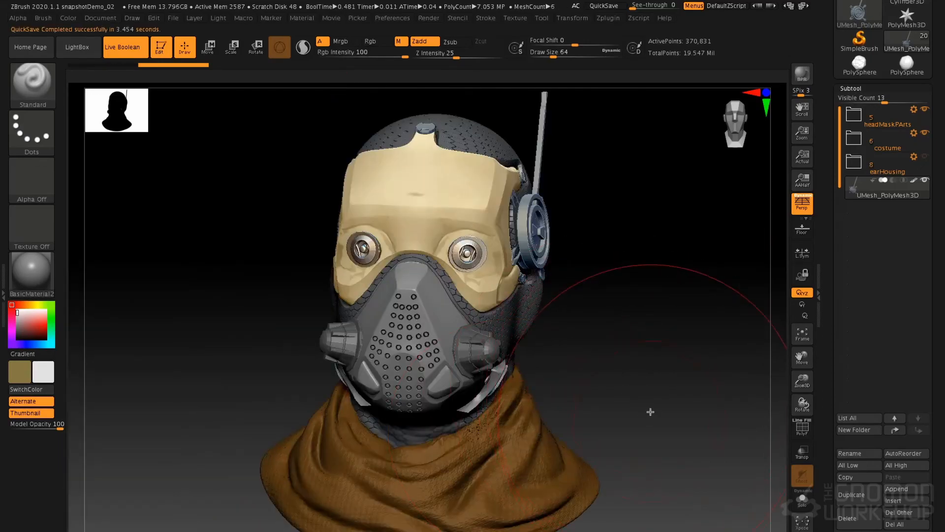
left_click_drag(643, 381, 643, 354, "alt")
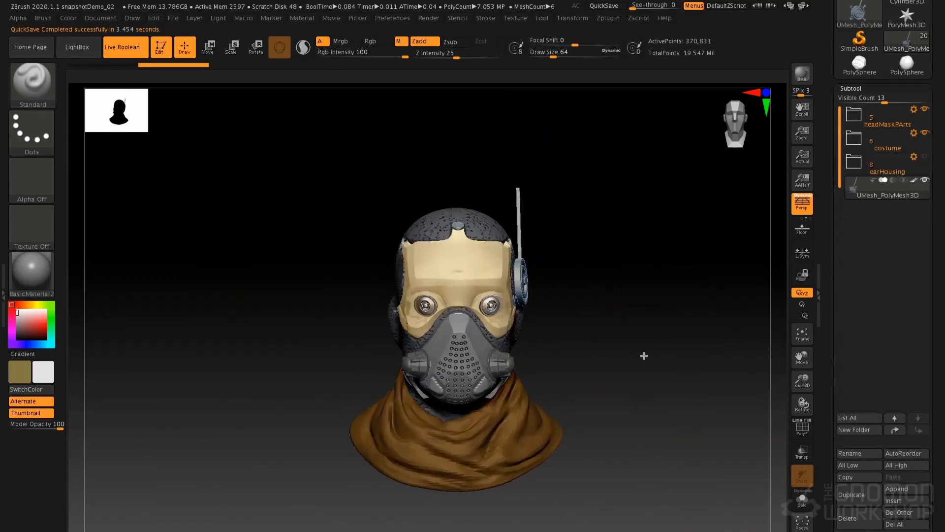